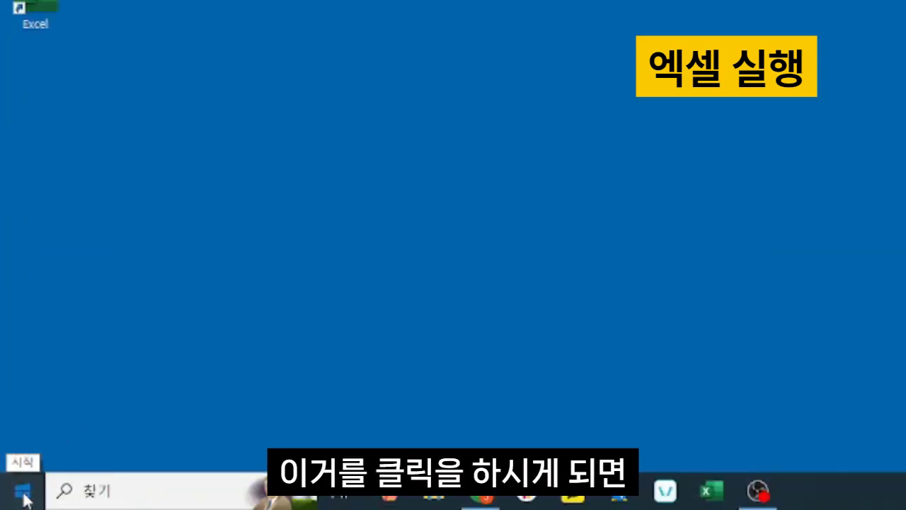
Look through the list of installed programs for Excel.
{"action": "left_click", "coordinate": [23, 491]}
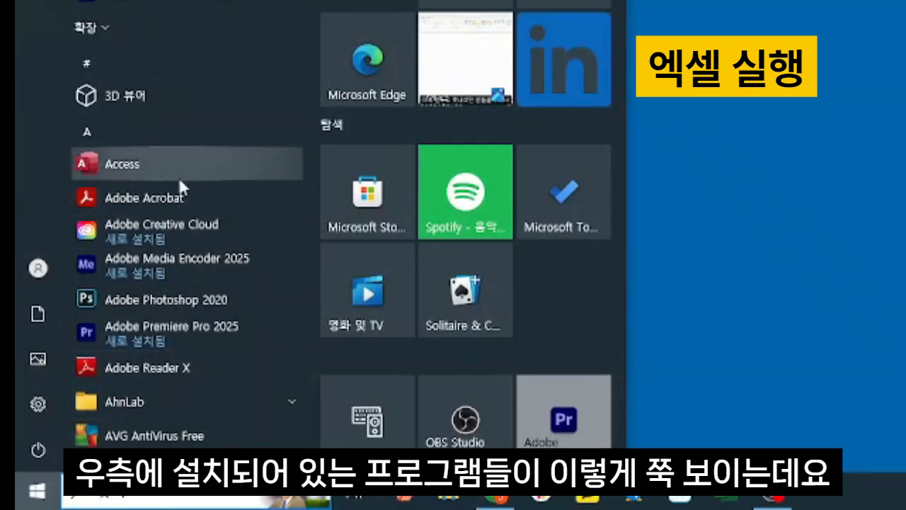
{"action": "scroll", "coordinate": [179, 177], "scroll_direction": "down", "scroll_amount": 5}
{"action": "scroll", "coordinate": [179, 167], "scroll_direction": "up", "scroll_amount": 4}
{"action": "scroll", "coordinate": [162, 99], "scroll_direction": "down", "scroll_amount": 5}
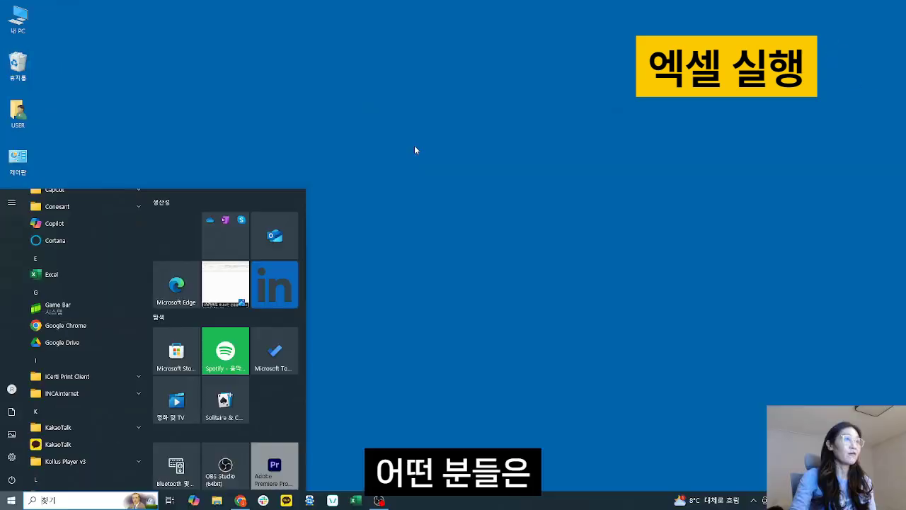
{"action": "left_click", "coordinate": [415, 148]}
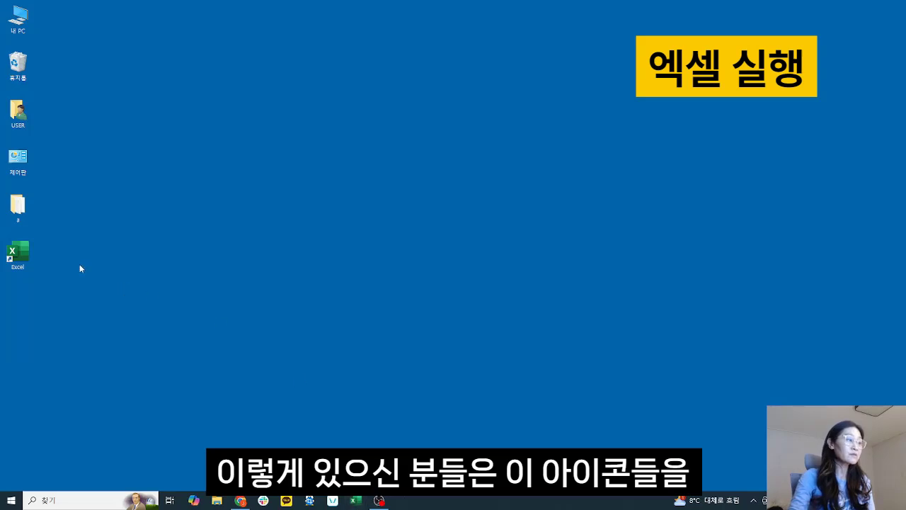
Launch Excel and create a new blank workbook from the start page.
{"action": "left_click", "coordinate": [364, 500]}
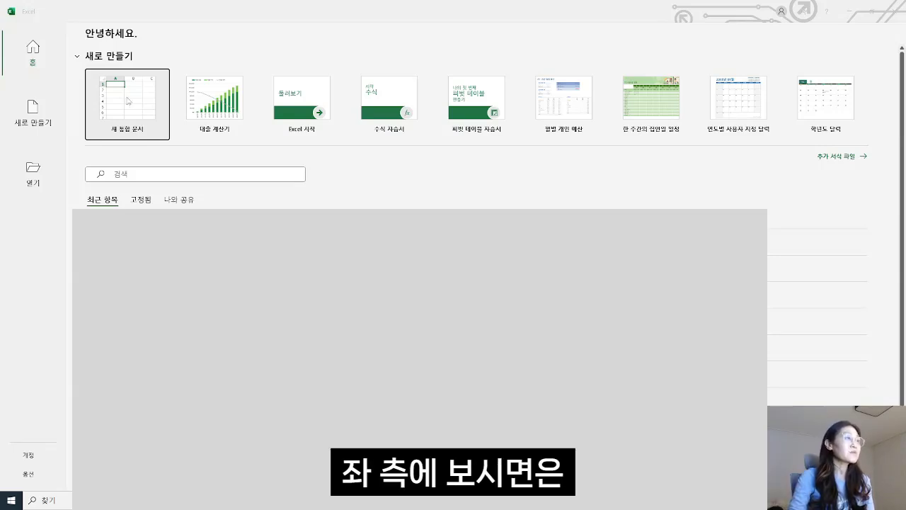
{"action": "left_click", "coordinate": [34, 118]}
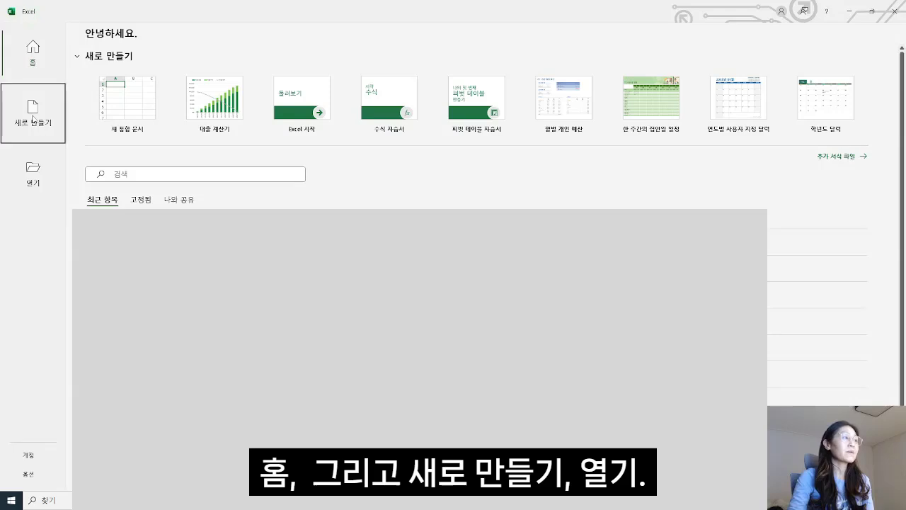
{"action": "left_click", "coordinate": [34, 174]}
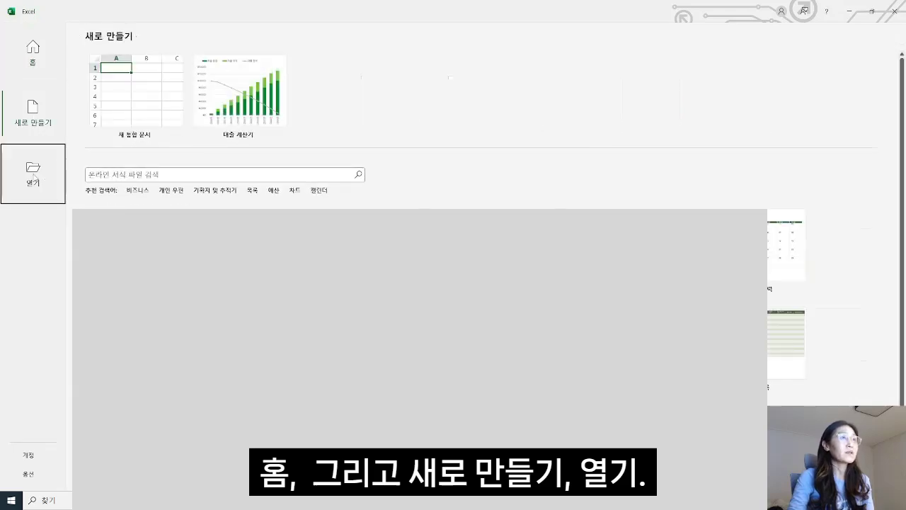
{"action": "left_click", "coordinate": [34, 121]}
{"action": "left_click", "coordinate": [26, 59]}
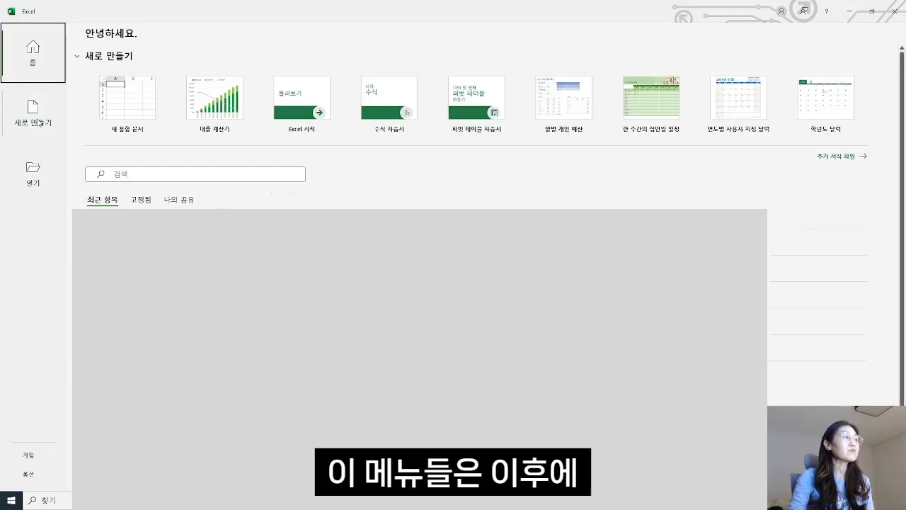
{"action": "left_click", "coordinate": [37, 119]}
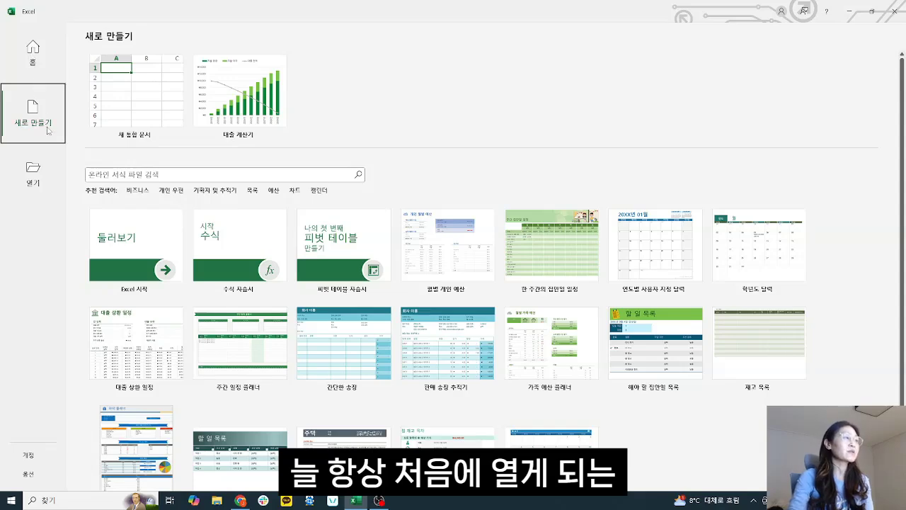
{"action": "left_click", "coordinate": [144, 106]}
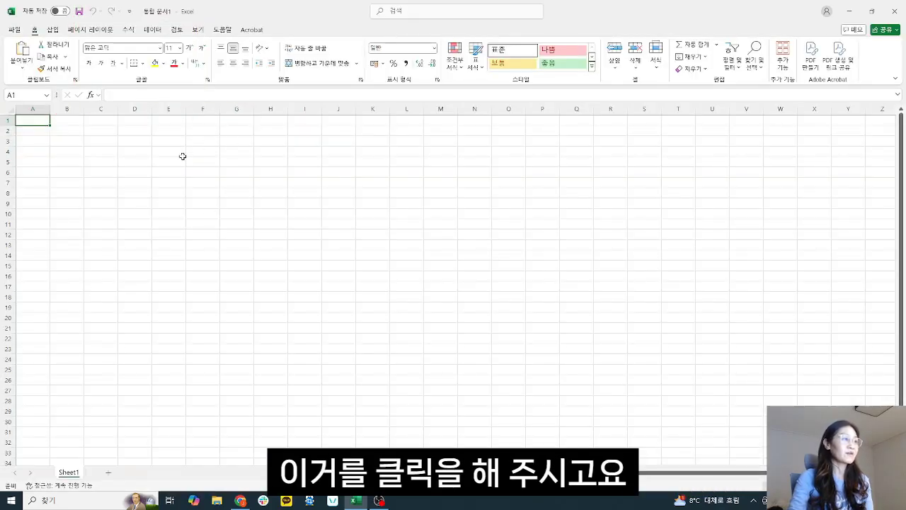
{"action": "left_click", "coordinate": [205, 214]}
{"action": "left_click", "coordinate": [134, 163]}
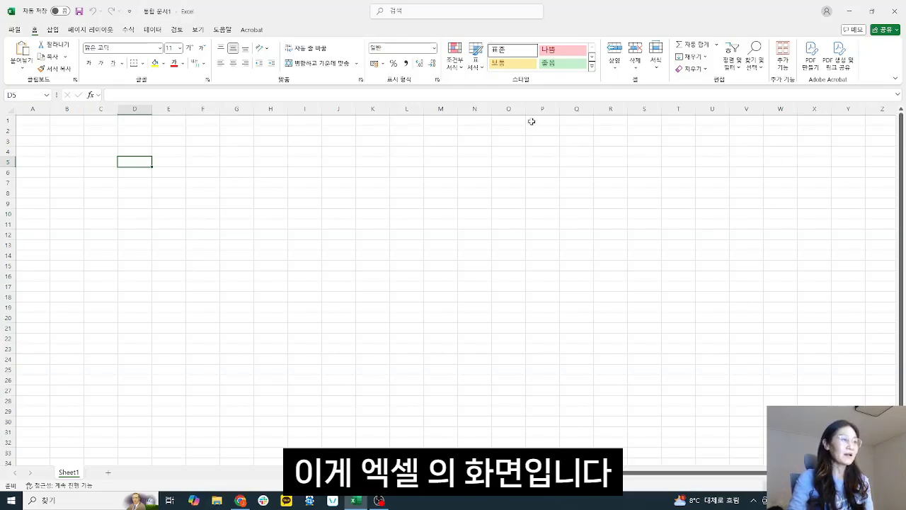
{"action": "left_click", "coordinate": [53, 139]}
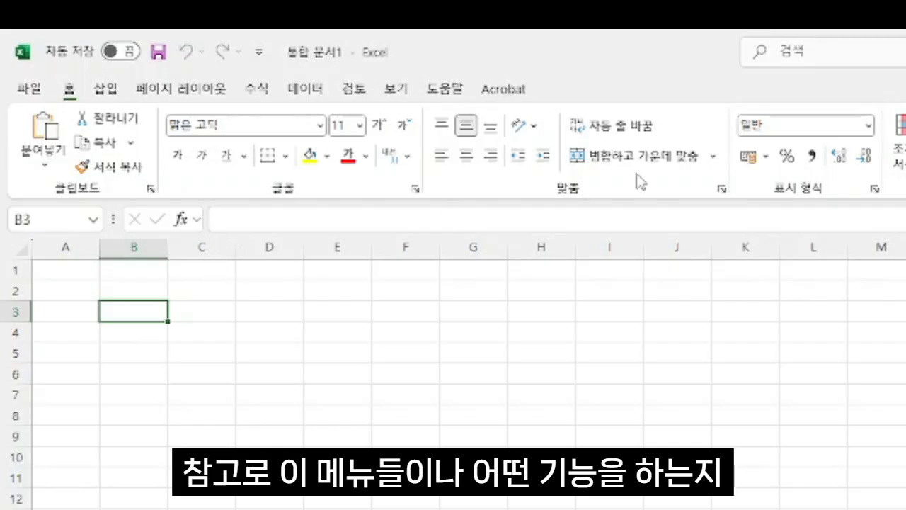
{"action": "left_click", "coordinate": [395, 330]}
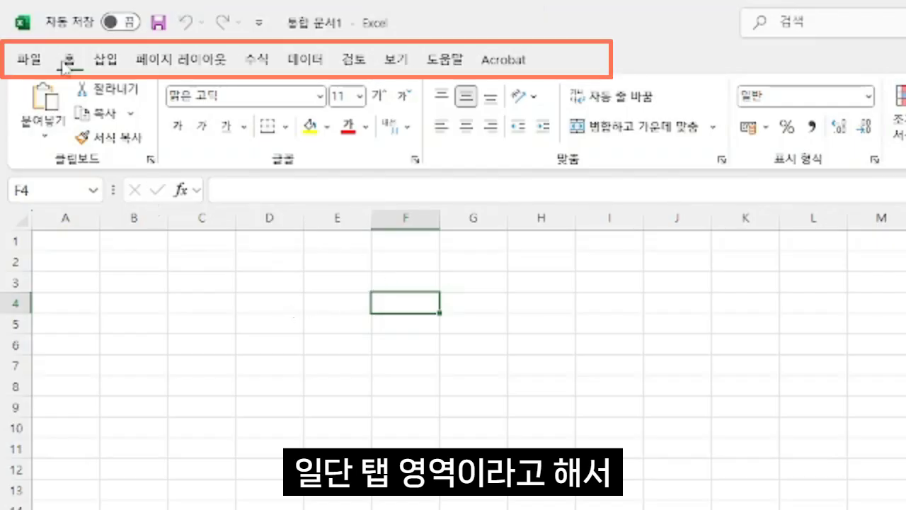
Review the file options and the insert, page layout, formula, data, review, view and help commands, and return to the home commands.
{"action": "left_click", "coordinate": [31, 60]}
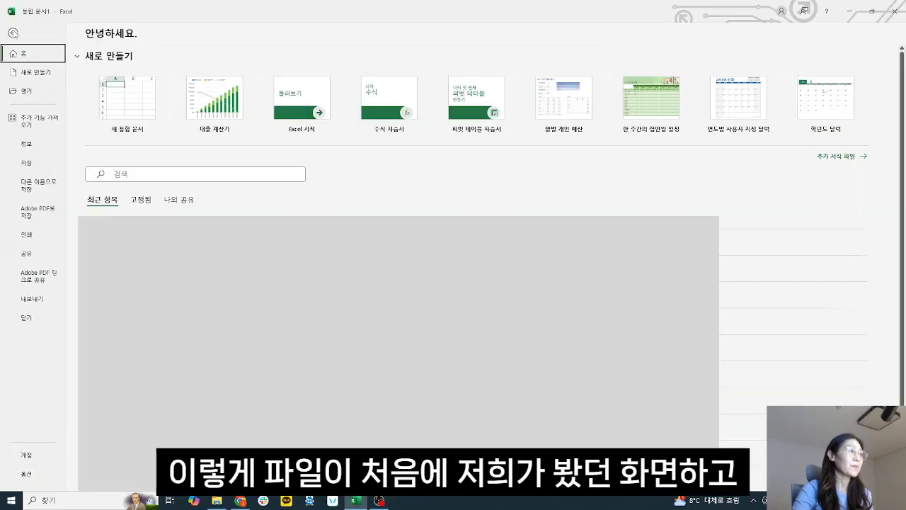
{"action": "left_click", "coordinate": [13, 32]}
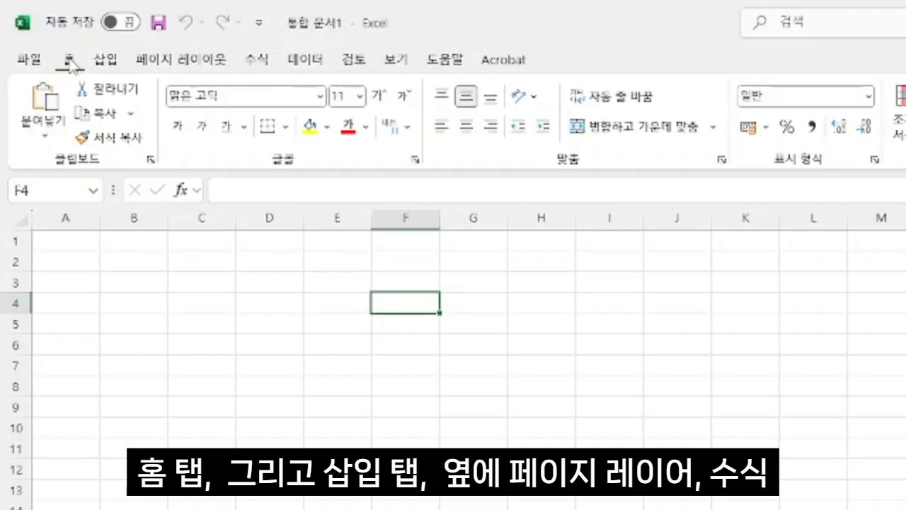
{"action": "left_click", "coordinate": [105, 62]}
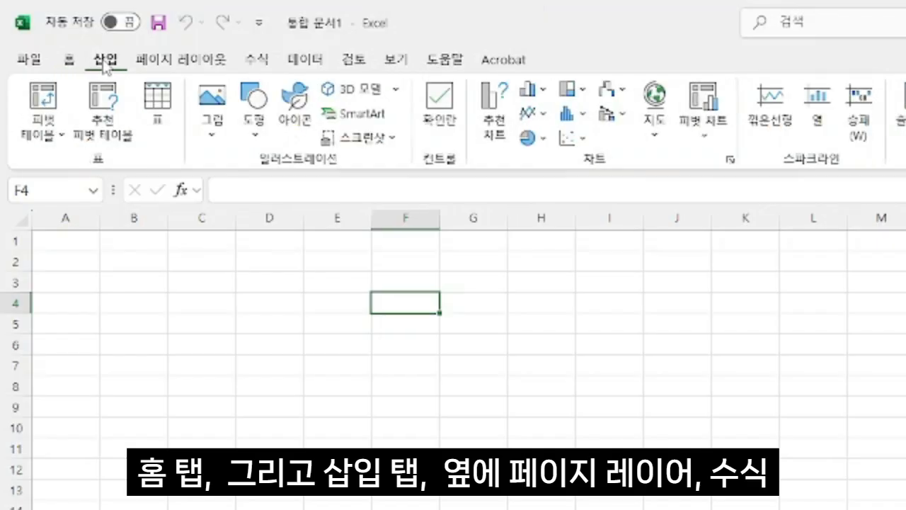
{"action": "left_click", "coordinate": [190, 62]}
{"action": "left_click", "coordinate": [256, 64]}
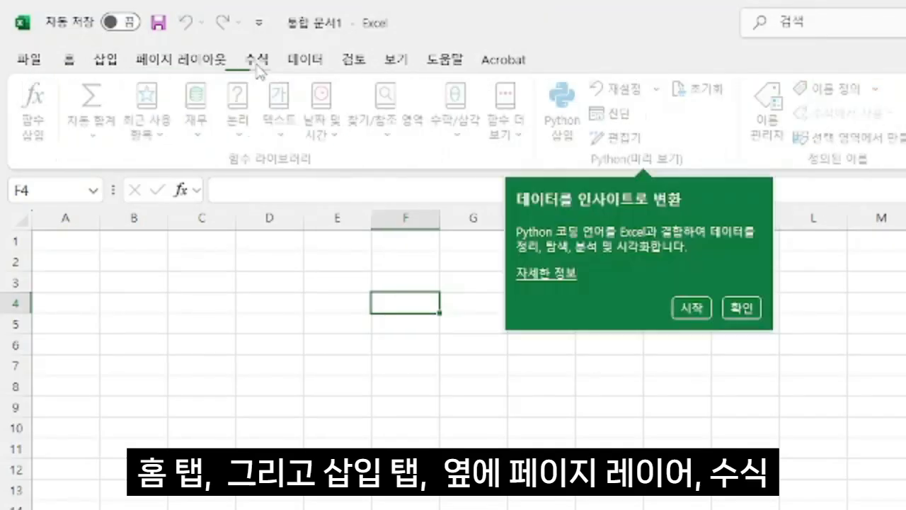
{"action": "left_click", "coordinate": [306, 64]}
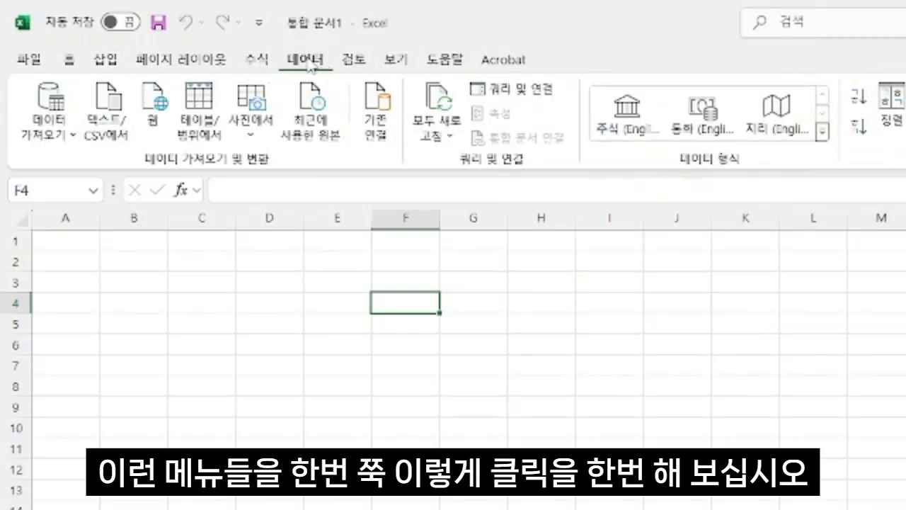
{"action": "left_click", "coordinate": [354, 64]}
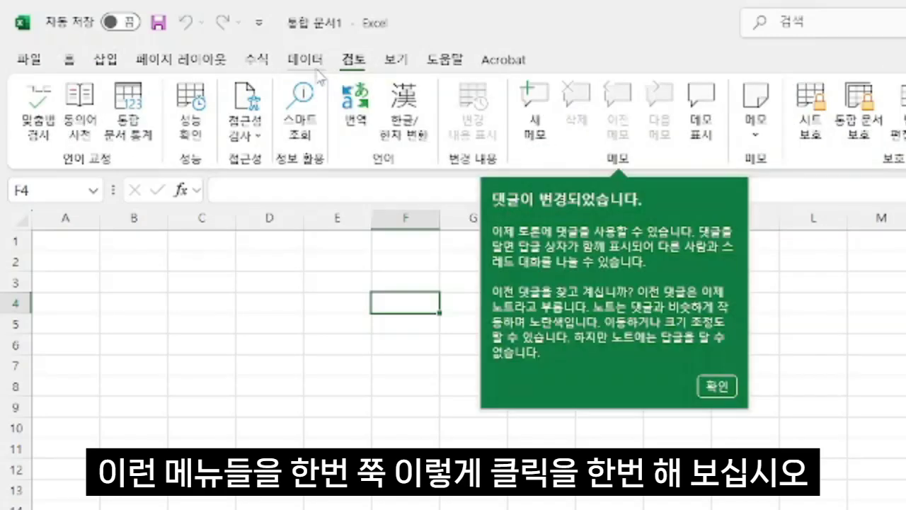
{"action": "left_click", "coordinate": [719, 388]}
{"action": "left_click", "coordinate": [396, 61]}
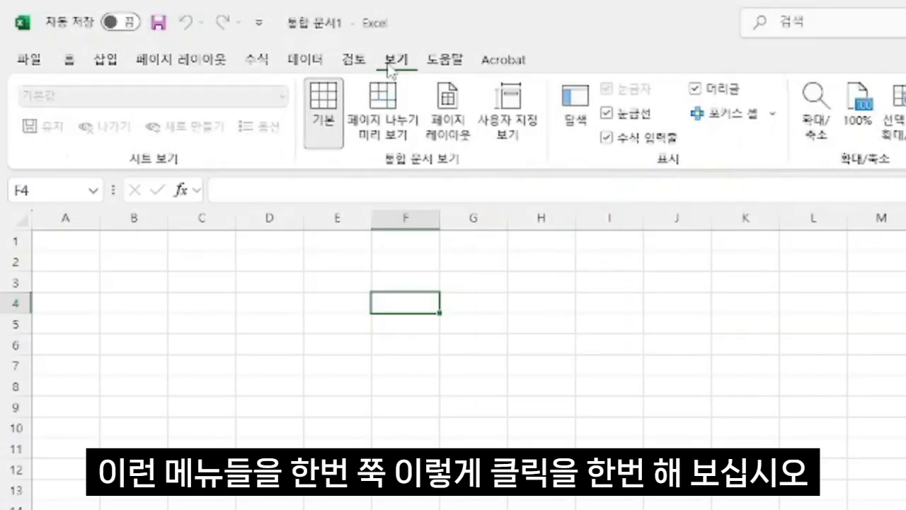
{"action": "left_click", "coordinate": [458, 63]}
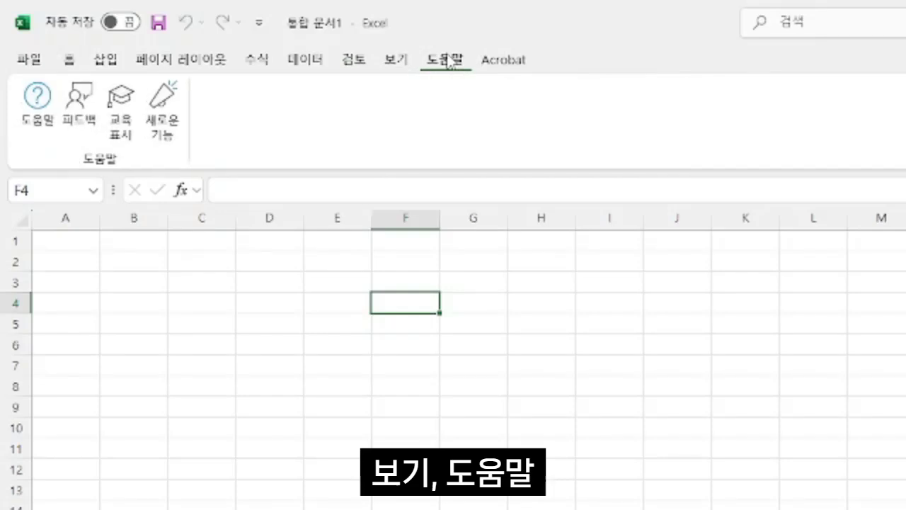
{"action": "left_click", "coordinate": [70, 63]}
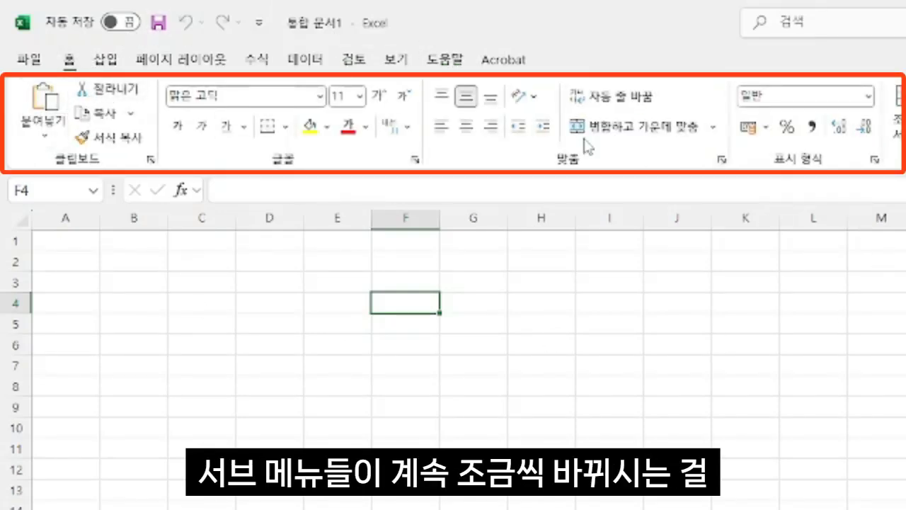
Compare how the available commands differ between home, insert, page layout, formulas and data.
{"action": "left_click", "coordinate": [116, 61]}
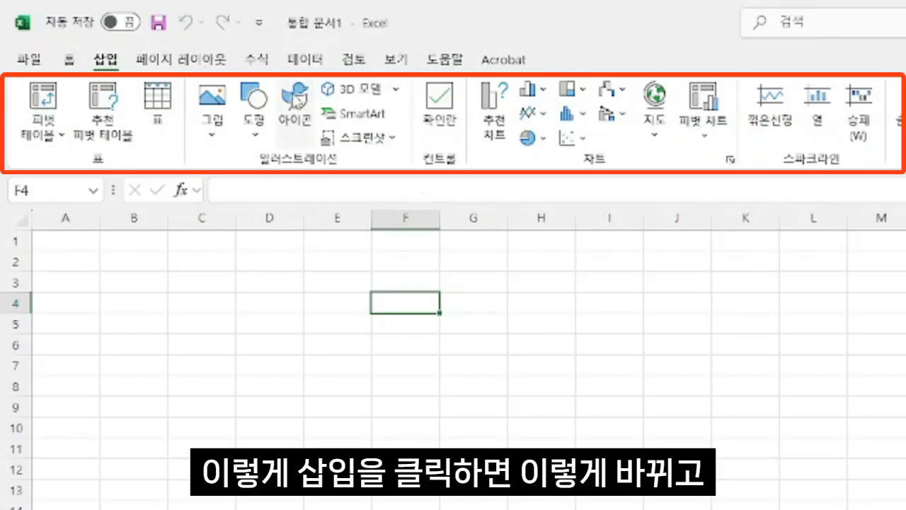
{"action": "left_click", "coordinate": [167, 60]}
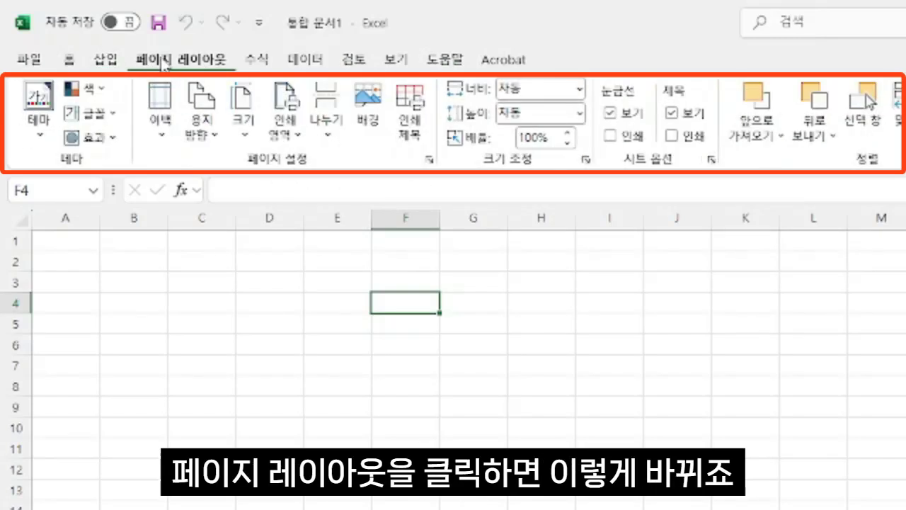
{"action": "left_click", "coordinate": [70, 61]}
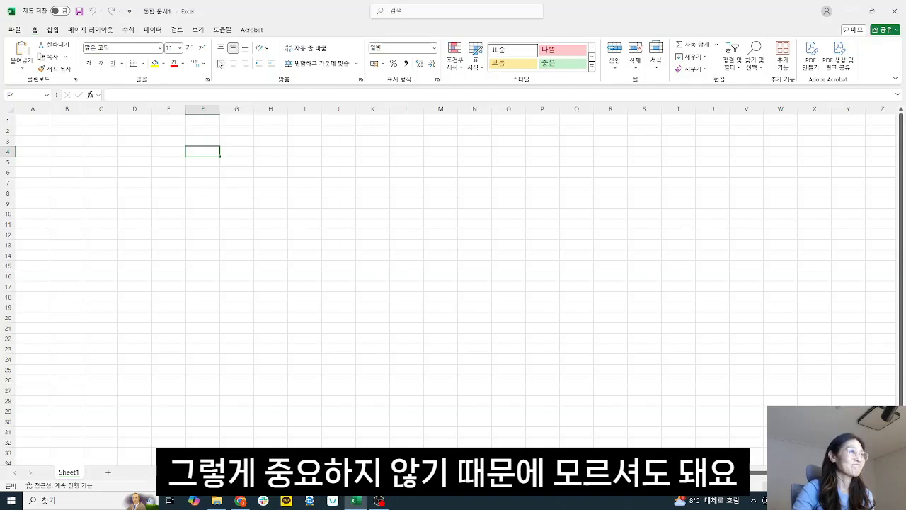
{"action": "left_click", "coordinate": [53, 30]}
{"action": "left_click", "coordinate": [90, 30]}
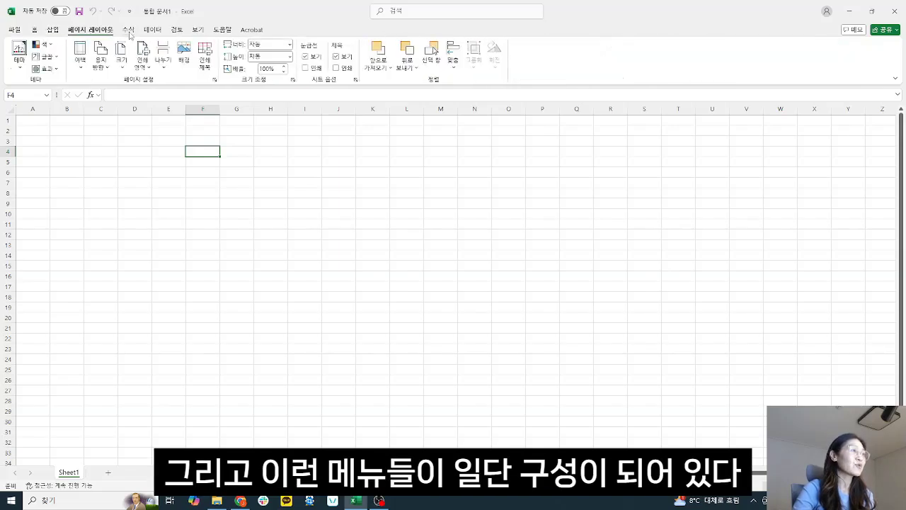
{"action": "left_click", "coordinate": [129, 31]}
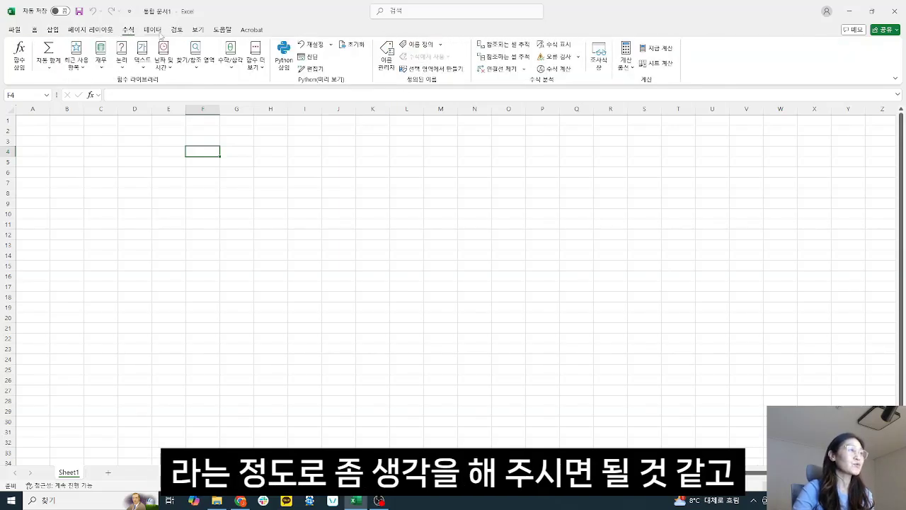
{"action": "left_click", "coordinate": [156, 32]}
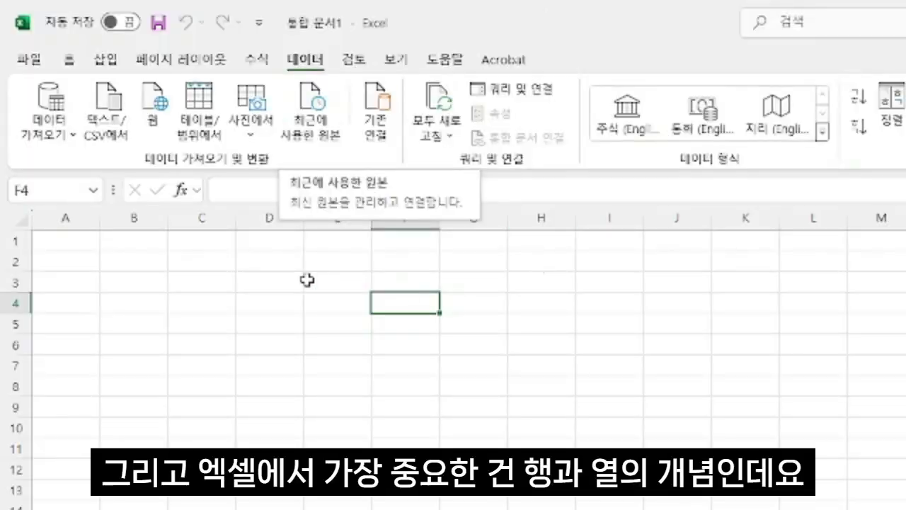
{"action": "left_click", "coordinate": [91, 143]}
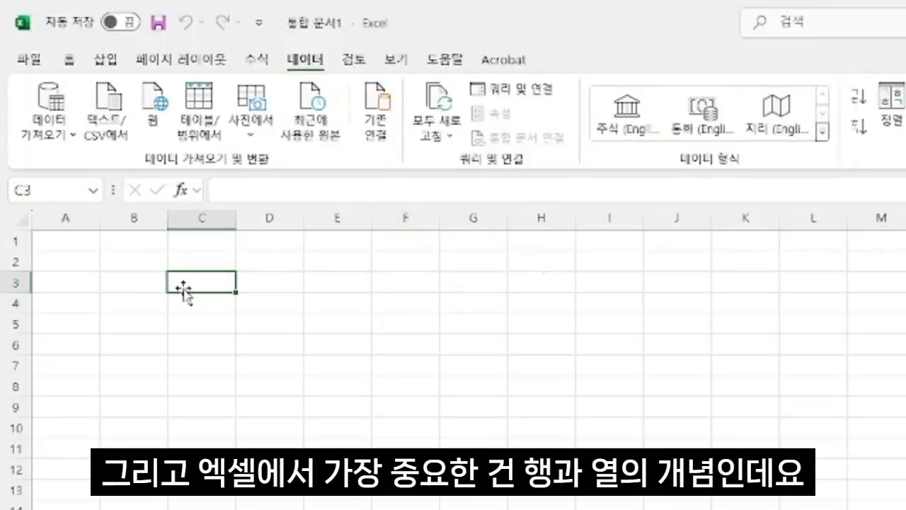
{"action": "left_click", "coordinate": [105, 261]}
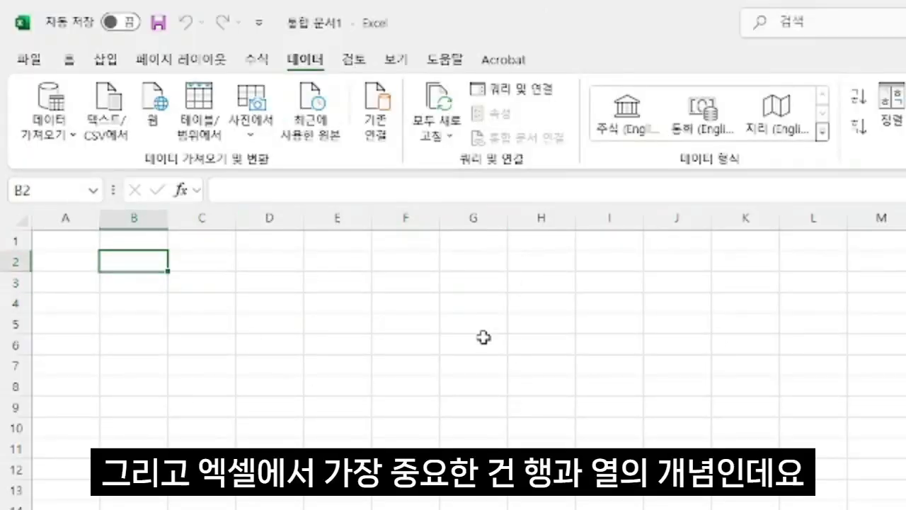
{"action": "left_click", "coordinate": [315, 341]}
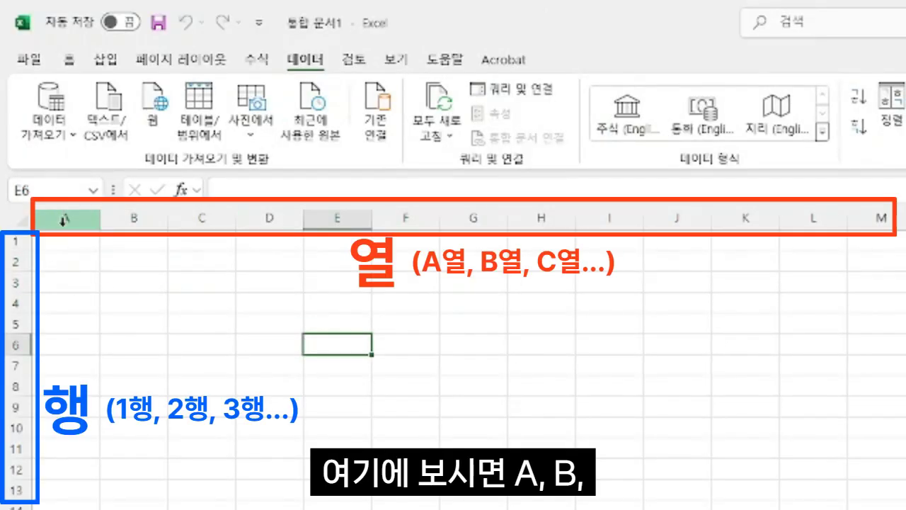
Select whole columns one at a time from A through G, ending with column G selected.
{"action": "left_click", "coordinate": [64, 221]}
{"action": "left_click", "coordinate": [132, 217]}
{"action": "left_click", "coordinate": [191, 218]}
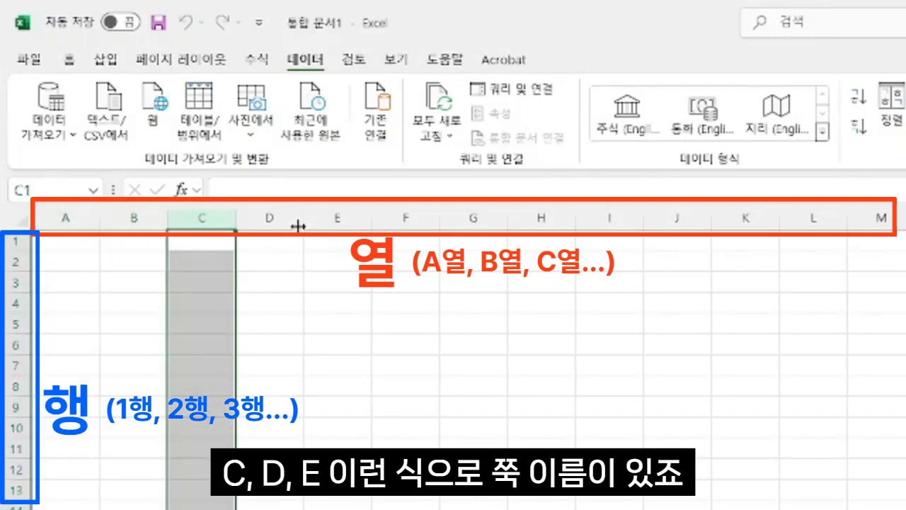
{"action": "left_click", "coordinate": [273, 218]}
{"action": "left_click", "coordinate": [318, 218]}
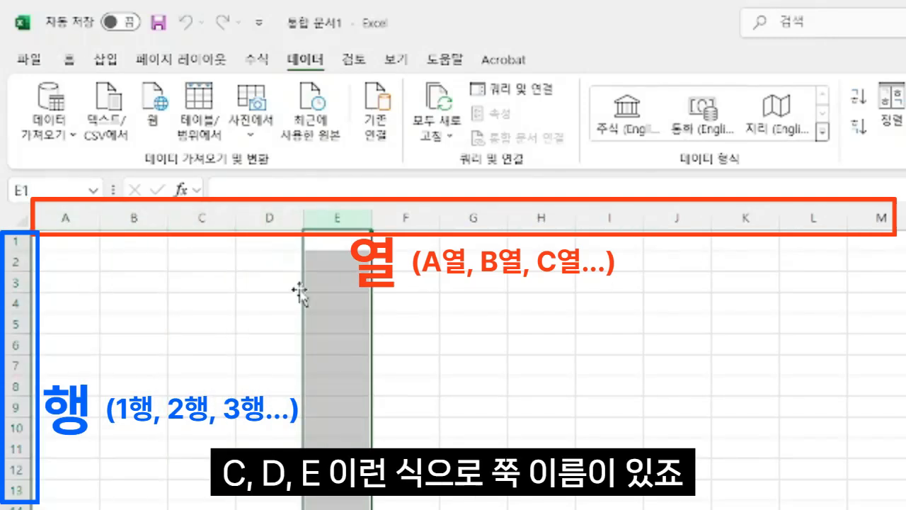
{"action": "left_click", "coordinate": [294, 220]}
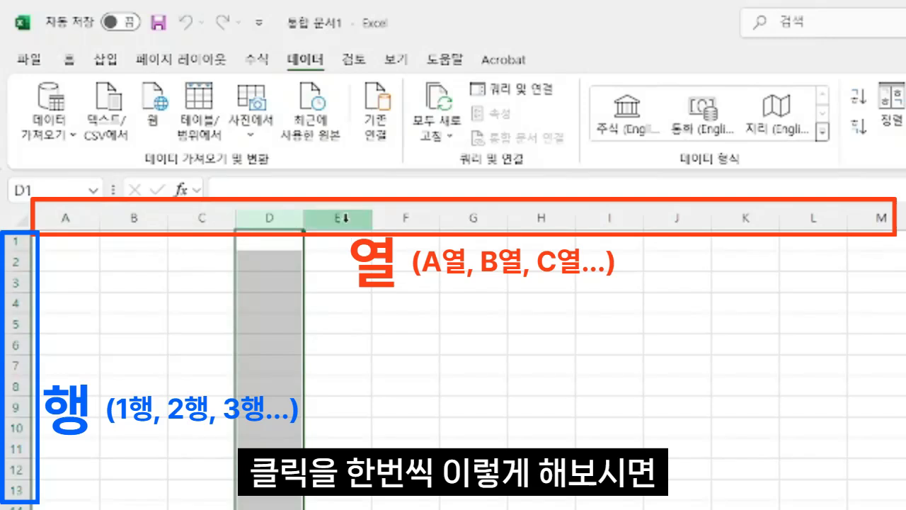
{"action": "left_click", "coordinate": [314, 218]}
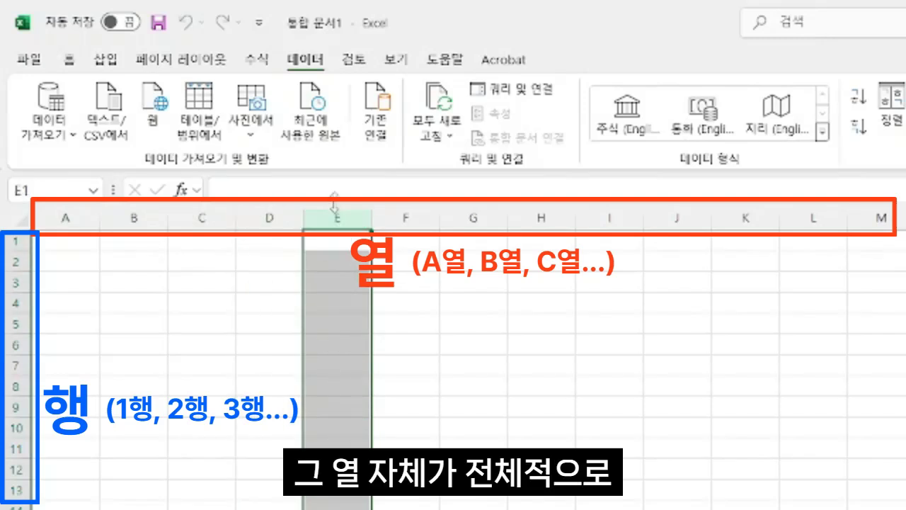
{"action": "left_click", "coordinate": [412, 210]}
{"action": "left_click", "coordinate": [474, 211]}
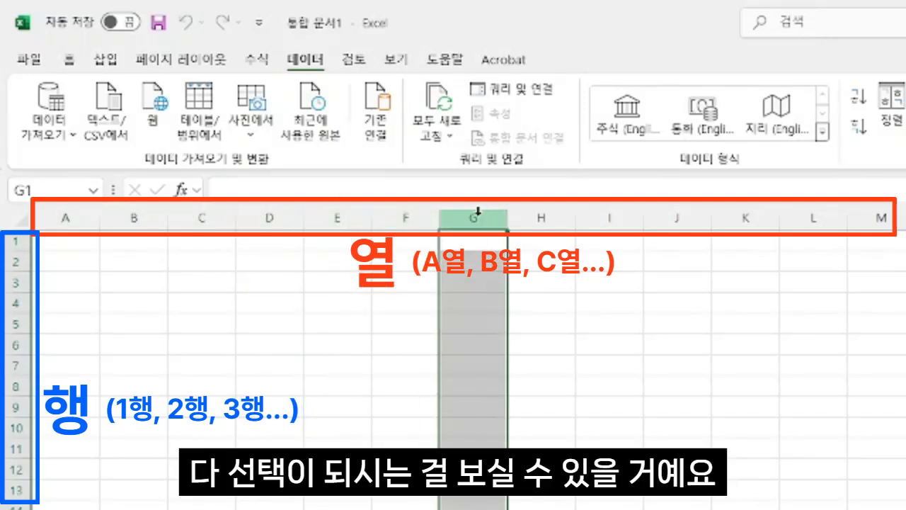
Select column H, then select whole columns one at a time from A through H.
{"action": "left_click", "coordinate": [545, 211]}
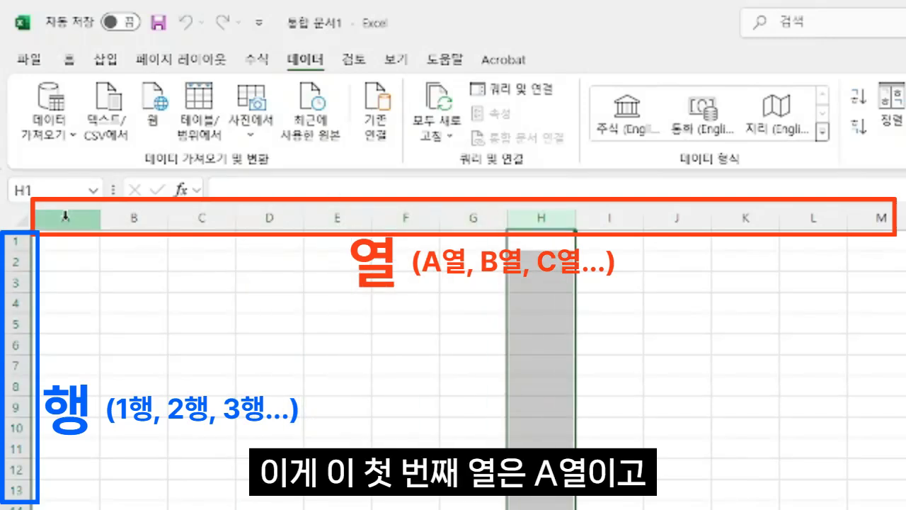
{"action": "left_click", "coordinate": [69, 217]}
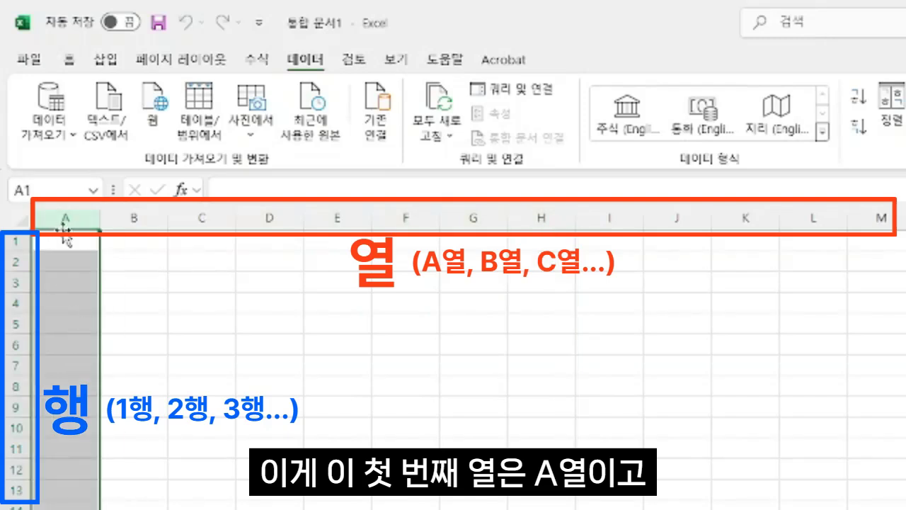
{"action": "left_click", "coordinate": [134, 220]}
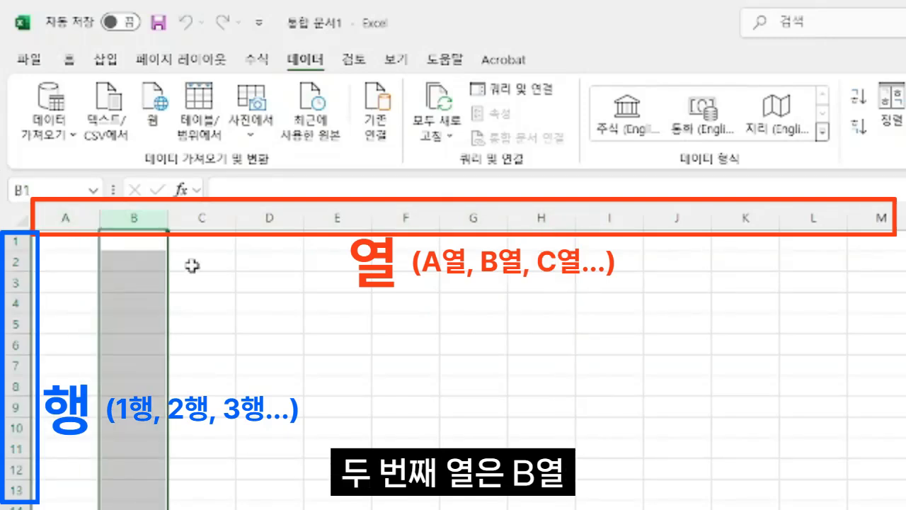
{"action": "left_click", "coordinate": [179, 218]}
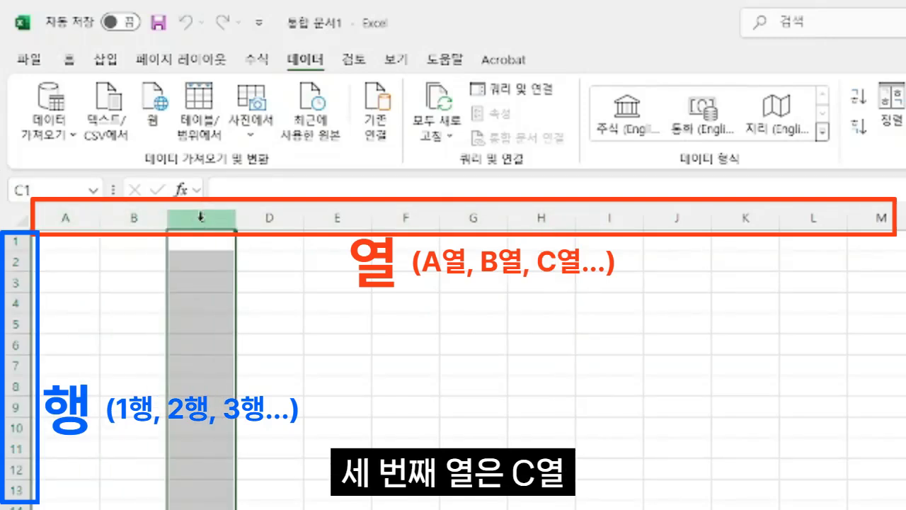
{"action": "left_click", "coordinate": [268, 218]}
{"action": "left_click", "coordinate": [360, 218]}
{"action": "left_click", "coordinate": [400, 217]}
{"action": "left_click", "coordinate": [474, 219]}
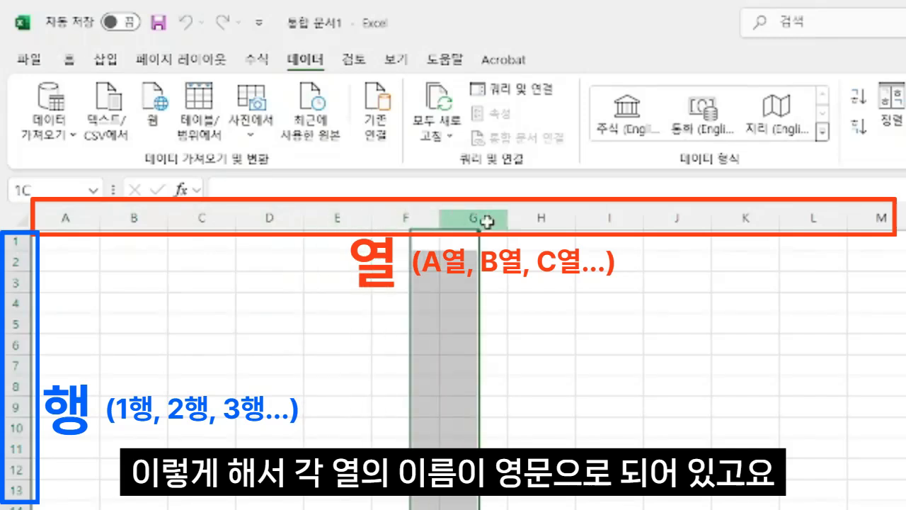
{"action": "left_click", "coordinate": [541, 218]}
Select cell B2, then select whole rows 1, 2 and 3 one at a time, going through them twice.
{"action": "left_click", "coordinate": [130, 256]}
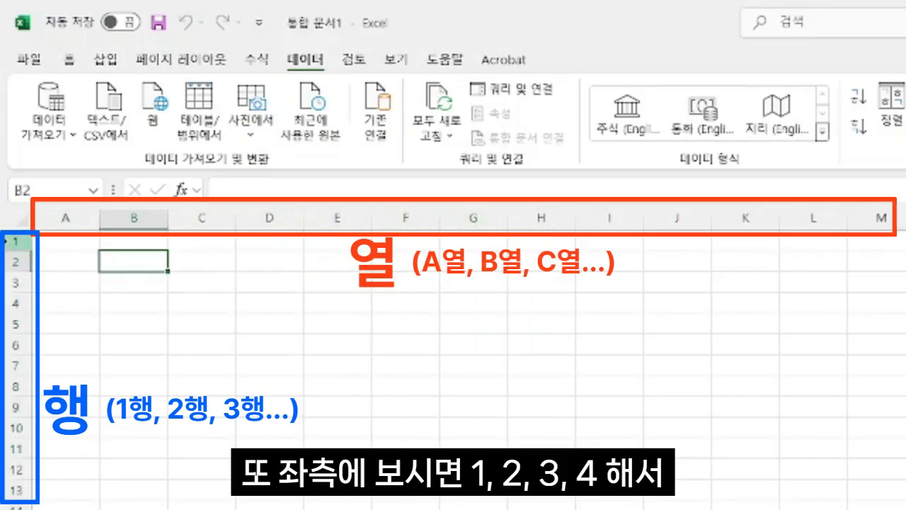
{"action": "left_click", "coordinate": [13, 241]}
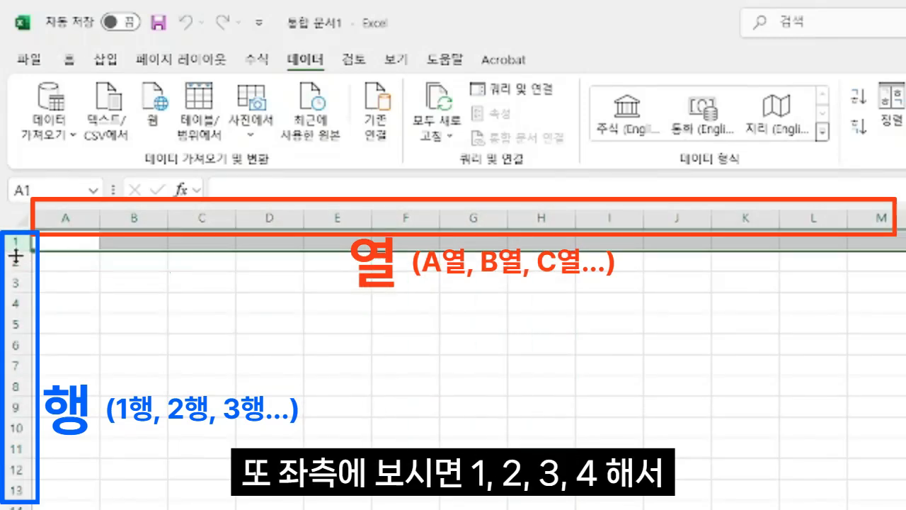
{"action": "left_click", "coordinate": [16, 262]}
{"action": "left_click", "coordinate": [15, 282]}
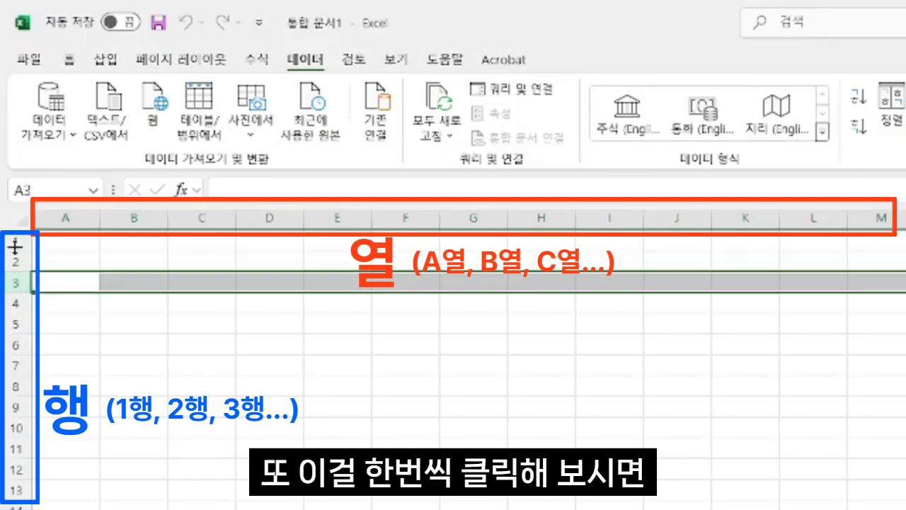
{"action": "left_click", "coordinate": [12, 242]}
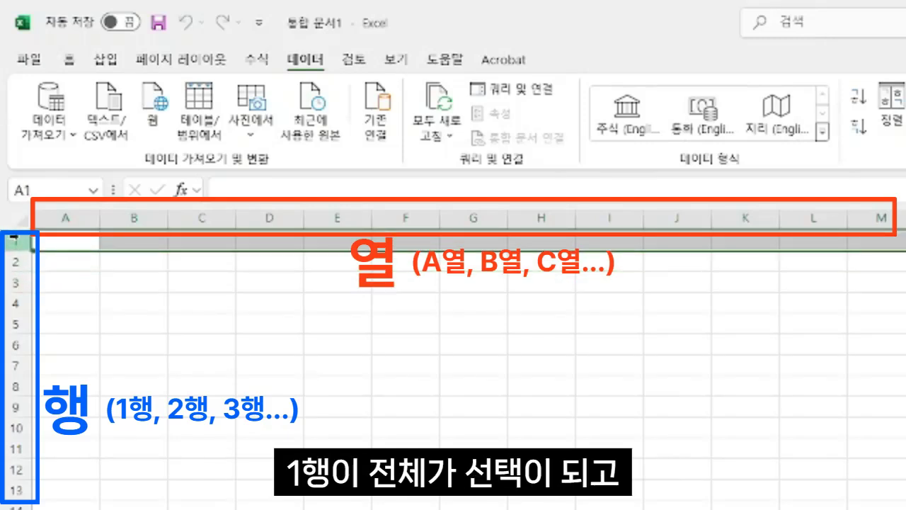
{"action": "left_click", "coordinate": [14, 263]}
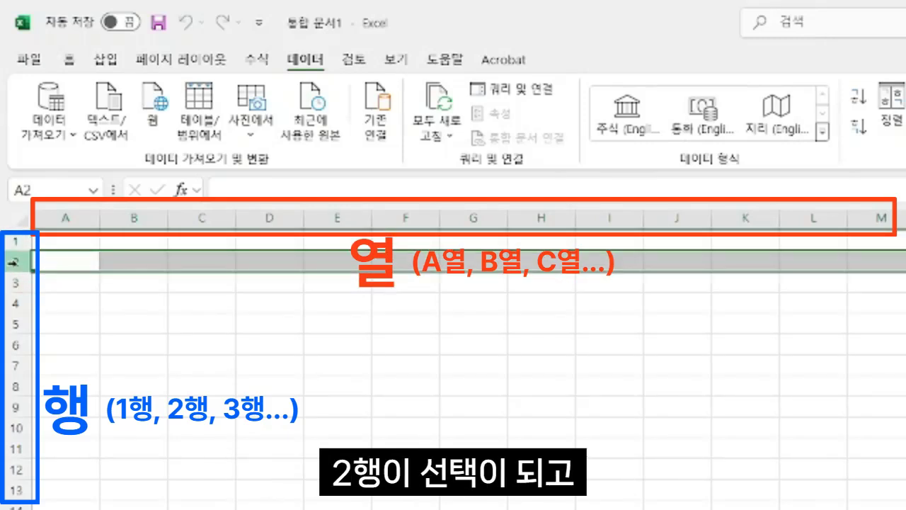
{"action": "left_click", "coordinate": [14, 282]}
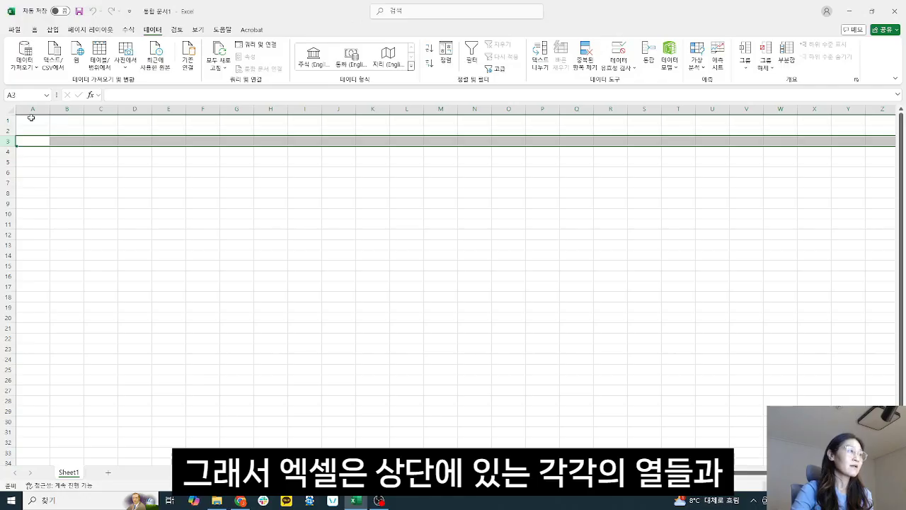
Select cell A1, then select whole columns B, C and D one at a time.
{"action": "left_click", "coordinate": [32, 125]}
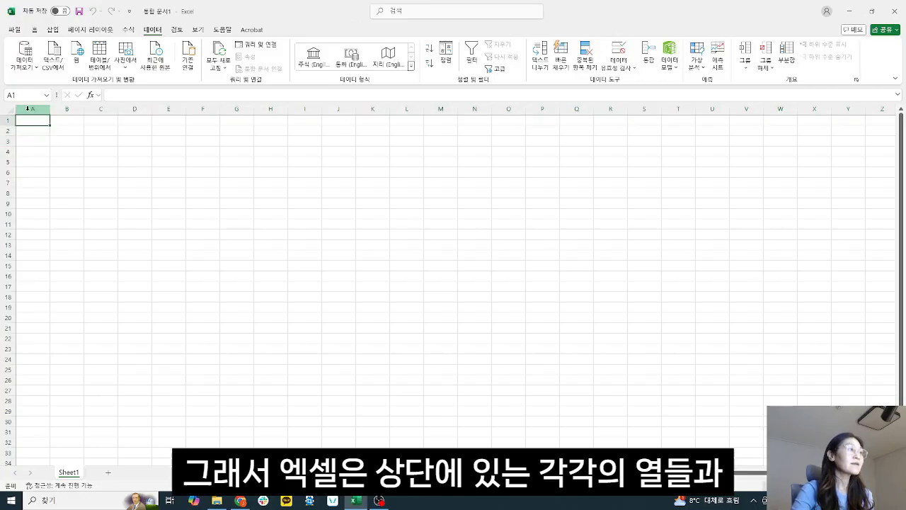
{"action": "left_click", "coordinate": [66, 108]}
{"action": "left_click", "coordinate": [100, 110]}
{"action": "left_click", "coordinate": [135, 108]}
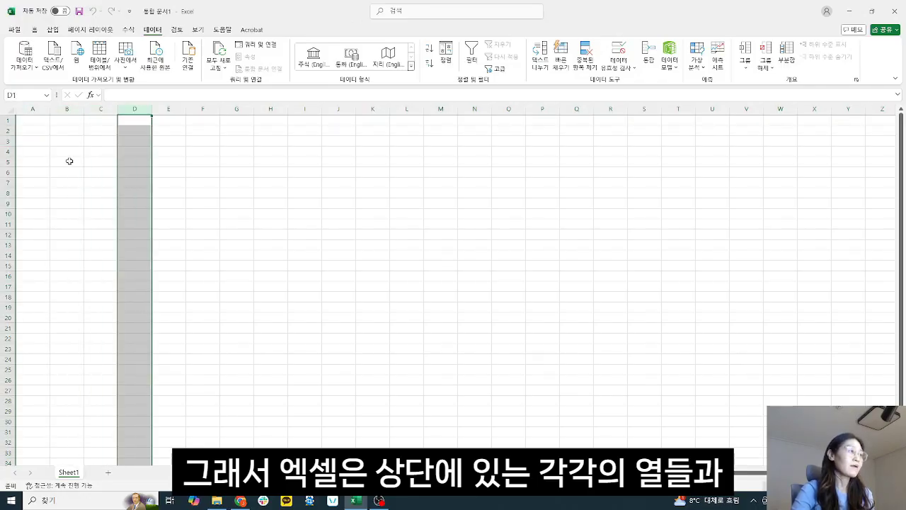
Select whole rows 1, 2 and 3 one at a time, and finish on cell B5.
{"action": "left_click", "coordinate": [69, 162]}
{"action": "left_click", "coordinate": [7, 121]}
{"action": "left_click", "coordinate": [7, 130]}
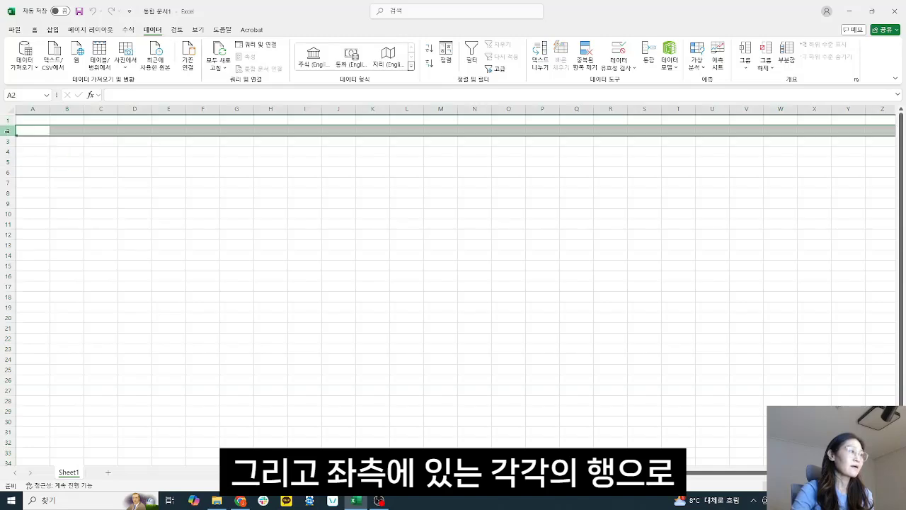
{"action": "left_click", "coordinate": [7, 141]}
{"action": "left_click", "coordinate": [74, 162]}
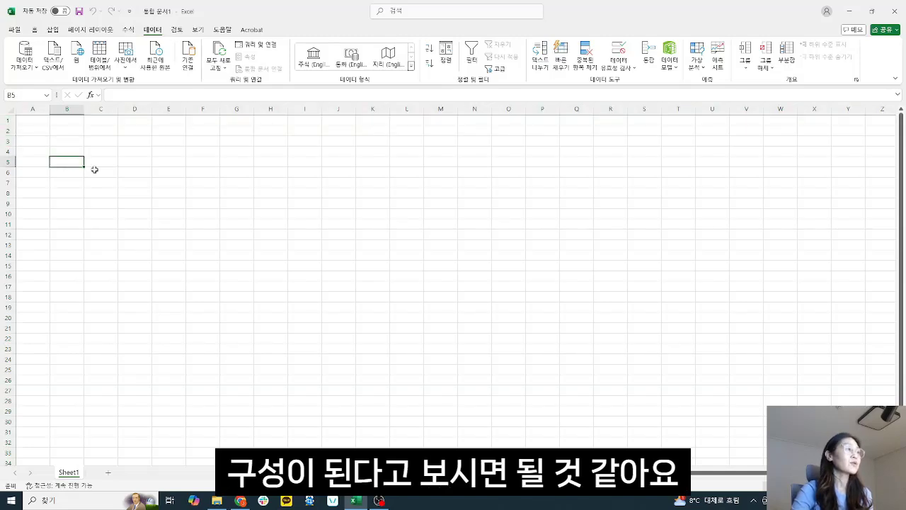
Examine the sheet's gridlines by selecting single cells across the empty sheet, from C2 out to O10 and back to D3.
{"action": "left_click", "coordinate": [116, 133]}
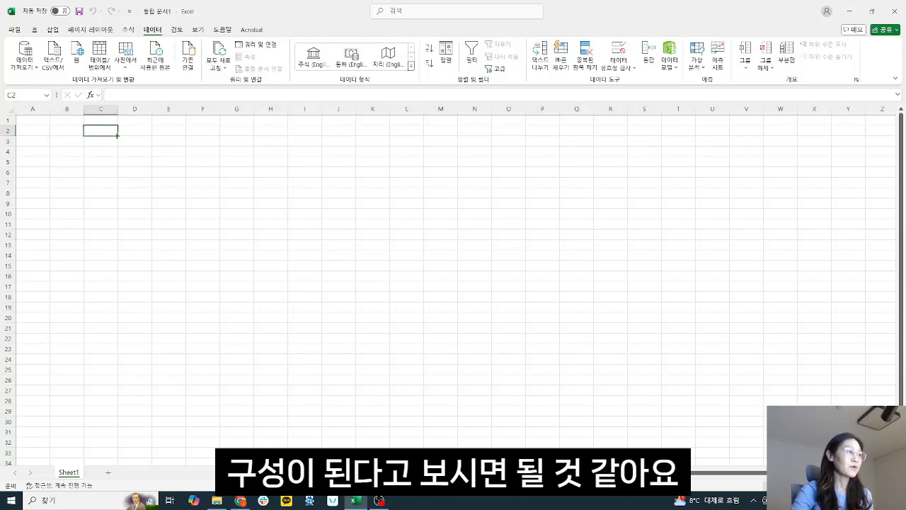
{"action": "left_click", "coordinate": [34, 118]}
{"action": "left_click", "coordinate": [156, 159]}
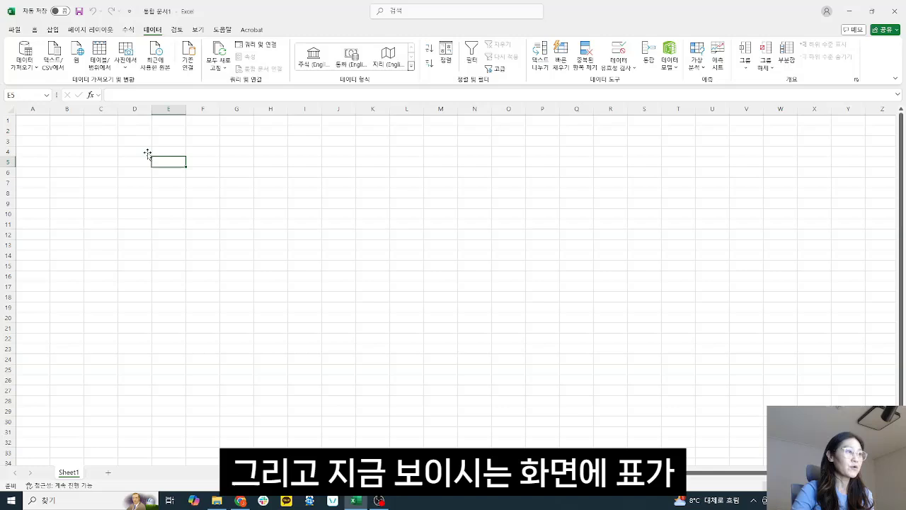
{"action": "left_click", "coordinate": [77, 124]}
{"action": "left_click", "coordinate": [109, 212]}
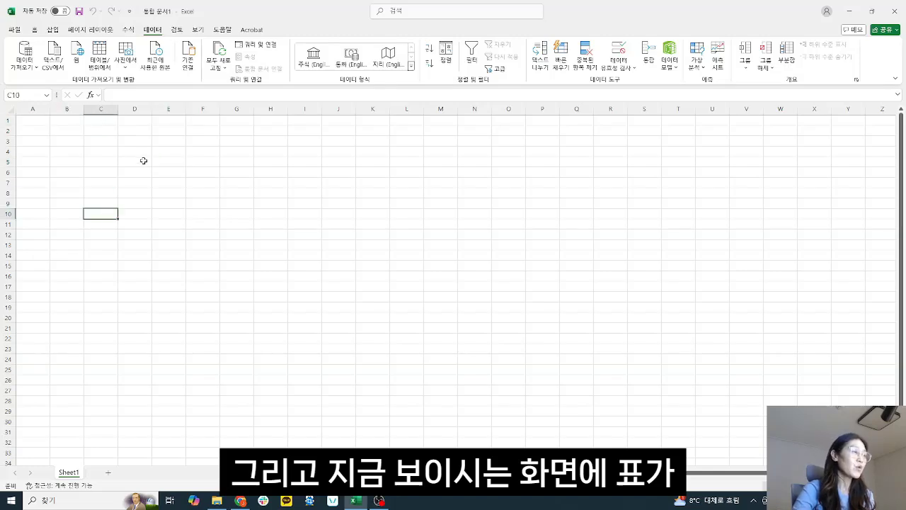
{"action": "left_click", "coordinate": [137, 132]}
{"action": "left_click", "coordinate": [192, 195]}
{"action": "left_click", "coordinate": [271, 170]}
{"action": "left_click", "coordinate": [404, 162]}
{"action": "left_click", "coordinate": [519, 212]}
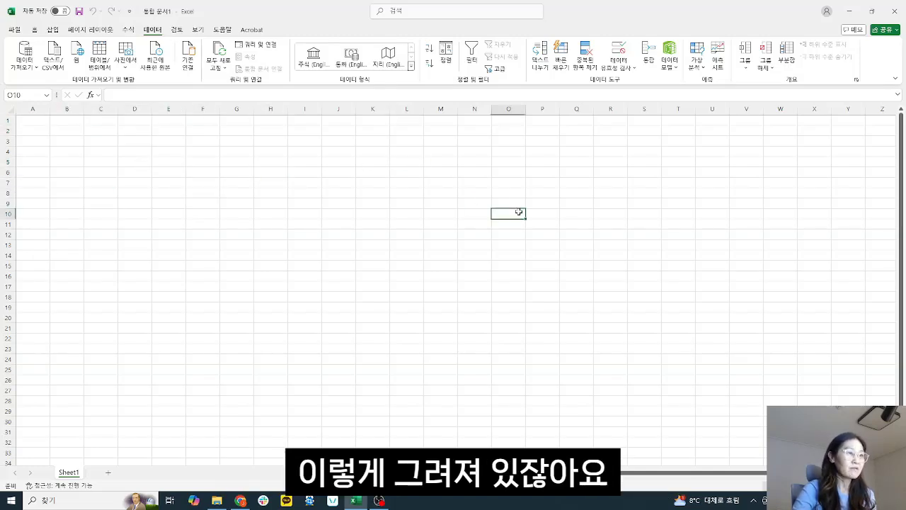
{"action": "left_click", "coordinate": [346, 287]}
{"action": "left_click", "coordinate": [163, 190]}
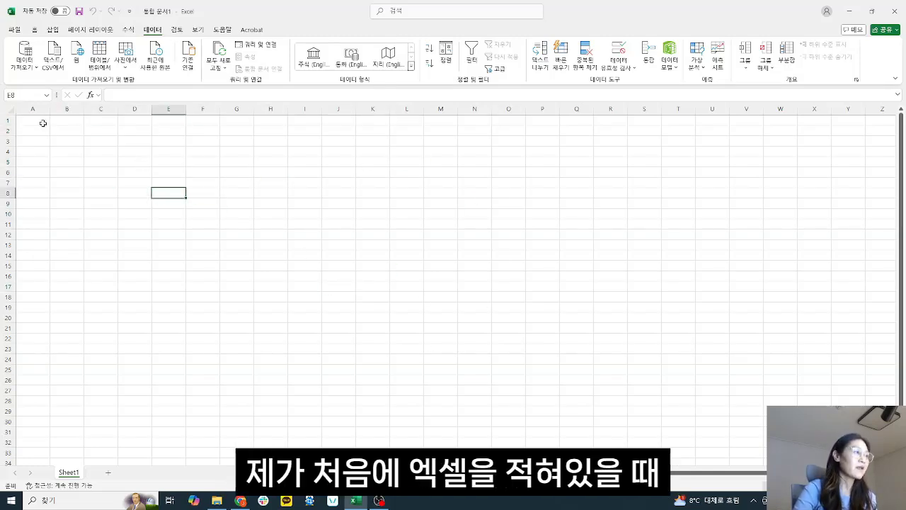
{"action": "left_click", "coordinate": [225, 158]}
{"action": "left_click", "coordinate": [135, 145]}
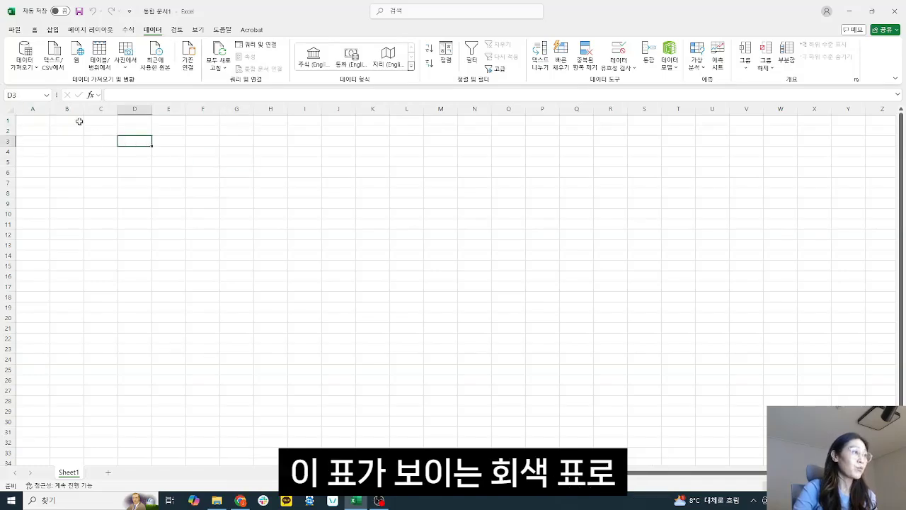
Select the cell ranges B2:S24, A1:T26 and a smaller block starting at D3, returning to a single cell after each.
{"action": "left_click_drag", "start_coordinate": [78, 130], "coordinate": [657, 360]}
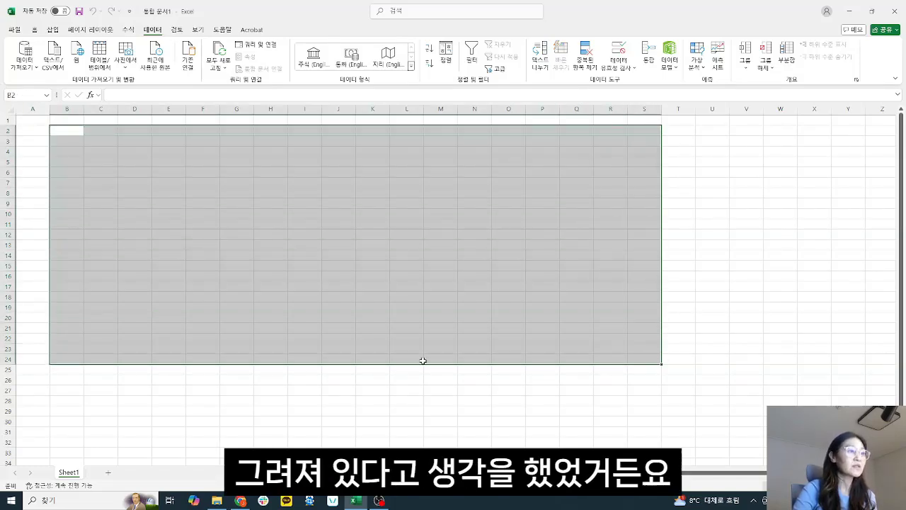
{"action": "left_click", "coordinate": [280, 235]}
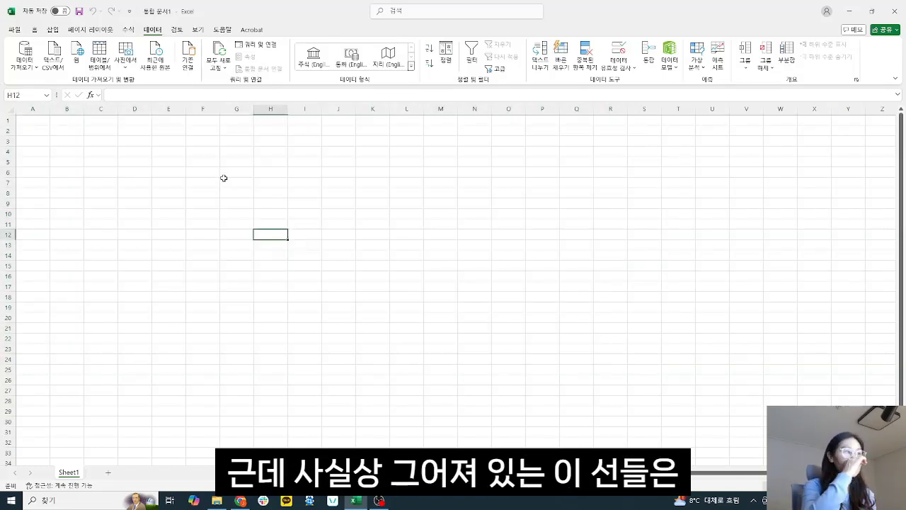
{"action": "left_click_drag", "start_coordinate": [27, 119], "coordinate": [681, 381]}
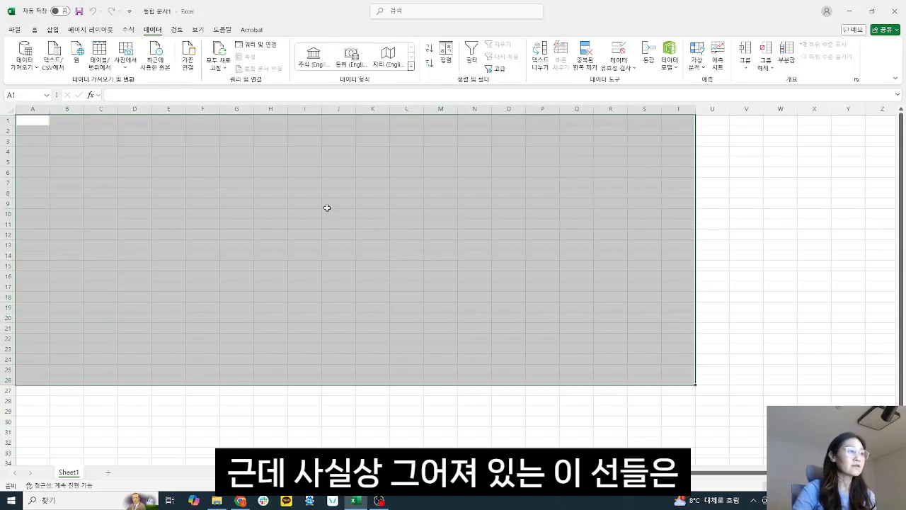
{"action": "left_click", "coordinate": [326, 206]}
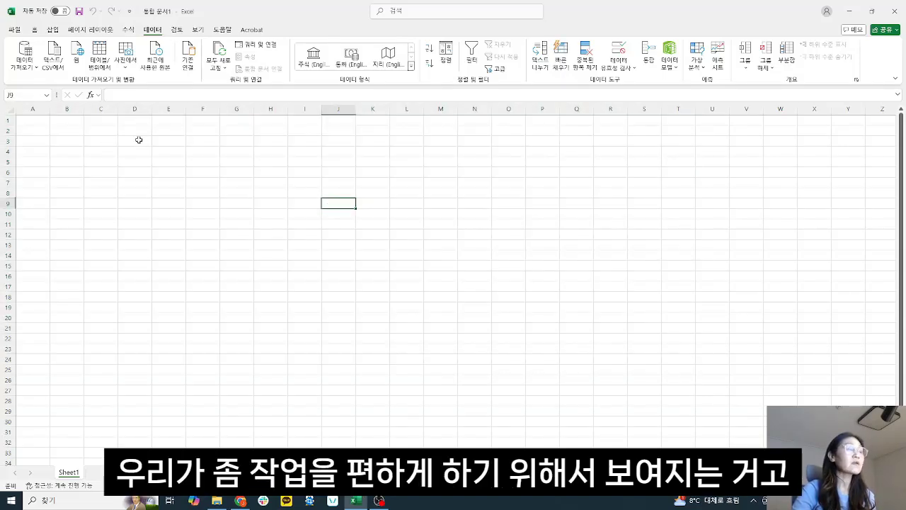
{"action": "left_click_drag", "start_coordinate": [139, 139], "coordinate": [470, 259]}
{"action": "left_click", "coordinate": [531, 225]}
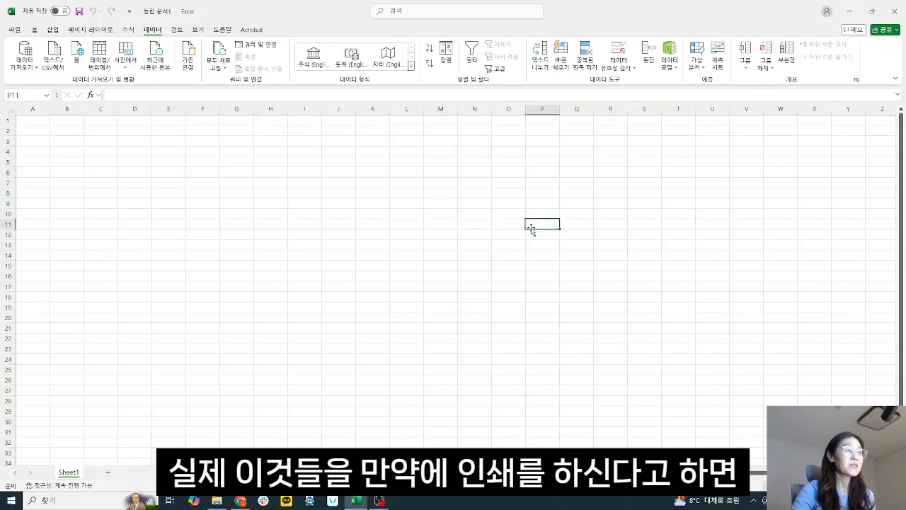
{"action": "left_click", "coordinate": [86, 143]}
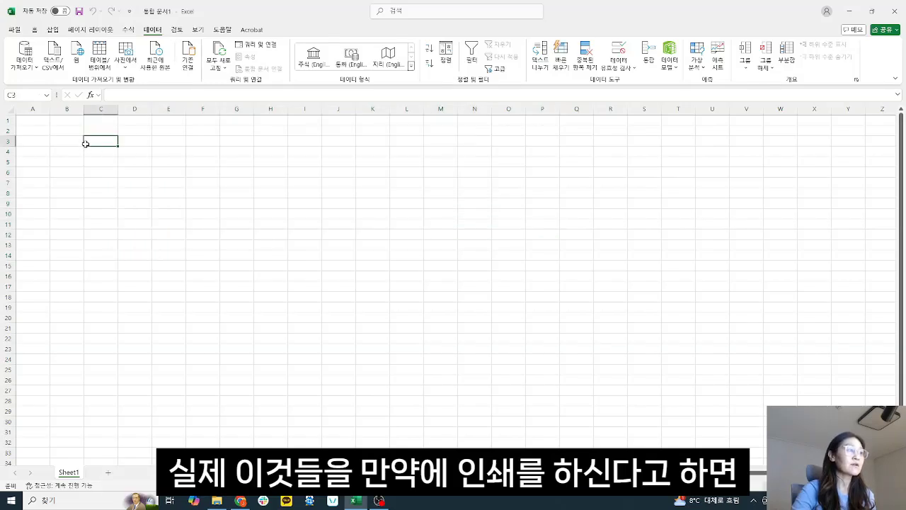
{"action": "left_click", "coordinate": [269, 170]}
Select the cell range B2:P29 and two further large blocks starting at D4 and C3, ending on cell F9.
{"action": "left_click_drag", "start_coordinate": [67, 131], "coordinate": [534, 411]}
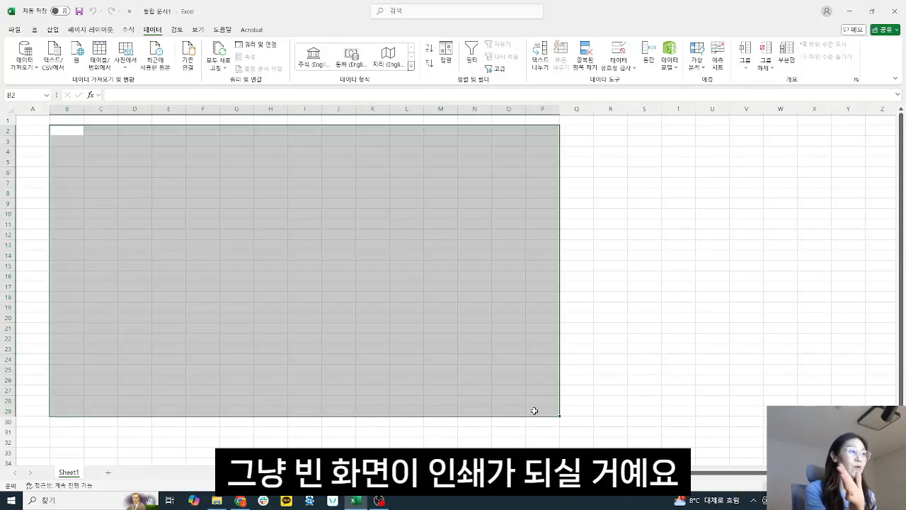
{"action": "left_click", "coordinate": [205, 193]}
{"action": "left_click_drag", "start_coordinate": [134, 150], "coordinate": [504, 330]}
{"action": "left_click", "coordinate": [503, 330]}
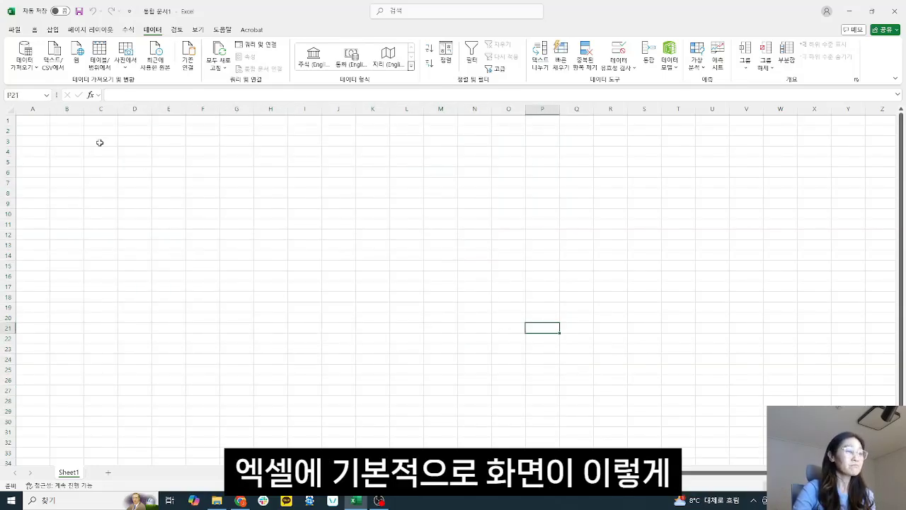
{"action": "left_click_drag", "start_coordinate": [100, 142], "coordinate": [593, 415]}
{"action": "left_click", "coordinate": [402, 206]}
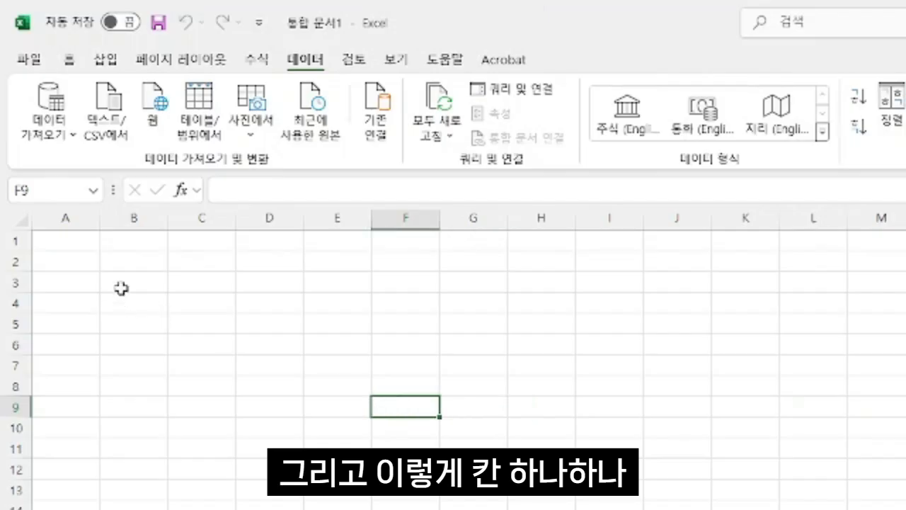
Select the cells of row 1 one at a time from A1 through G1, then cells E5 and C5.
{"action": "left_click", "coordinate": [50, 121]}
{"action": "left_click", "coordinate": [111, 244]}
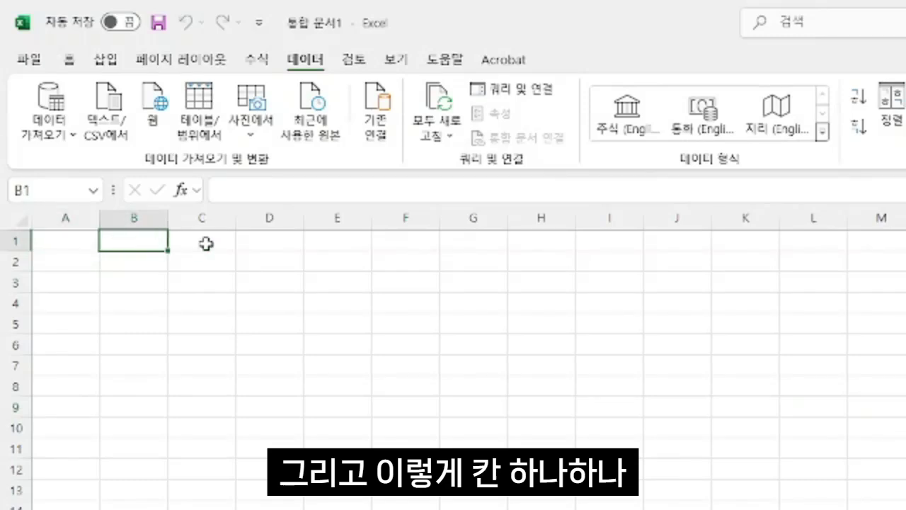
{"action": "left_click", "coordinate": [206, 243]}
{"action": "left_click", "coordinate": [289, 243]}
{"action": "left_click", "coordinate": [360, 242]}
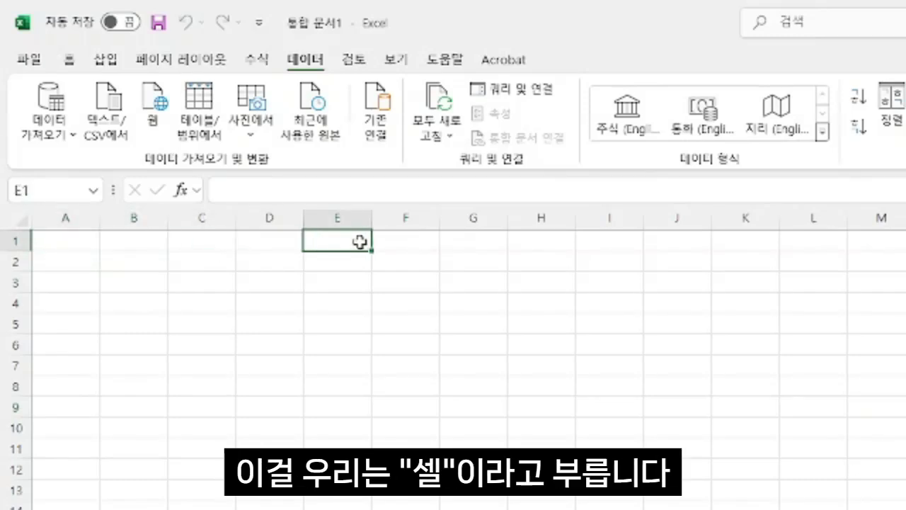
{"action": "left_click", "coordinate": [432, 241]}
{"action": "left_click", "coordinate": [457, 241]}
{"action": "left_click", "coordinate": [363, 323]}
{"action": "left_click", "coordinate": [219, 325]}
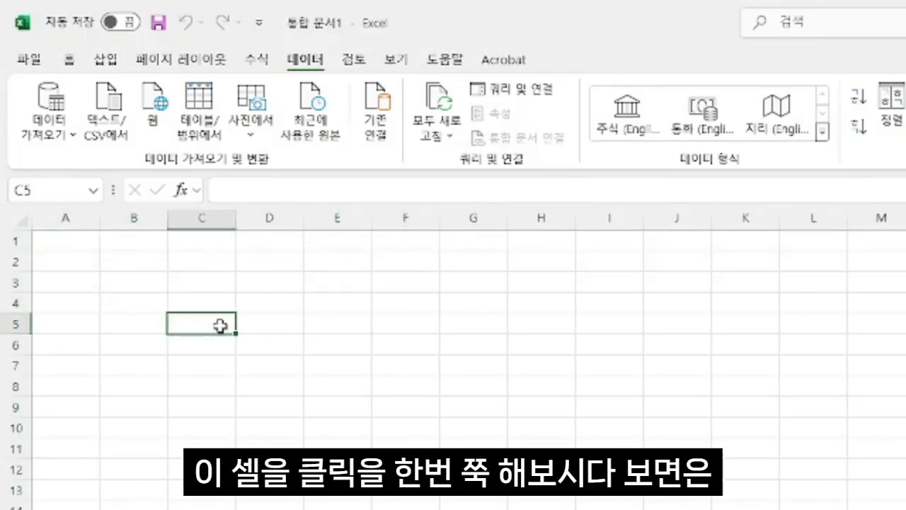
Select cells C10, D8, A3, D4, A2 and C4 in turn to compare the address shown for each cell.
{"action": "left_click", "coordinate": [192, 431]}
{"action": "left_click", "coordinate": [269, 390]}
{"action": "left_click", "coordinate": [97, 284]}
{"action": "left_click", "coordinate": [259, 297]}
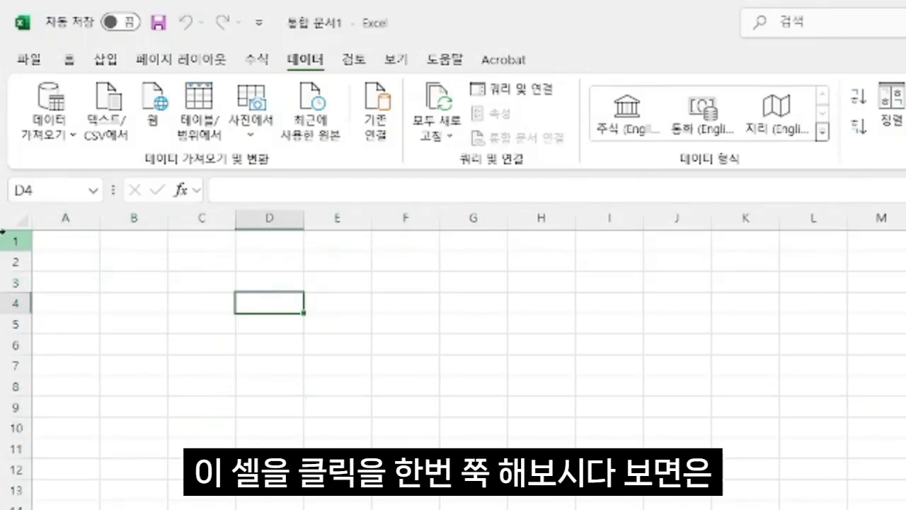
{"action": "left_click", "coordinate": [89, 262]}
{"action": "left_click", "coordinate": [183, 298]}
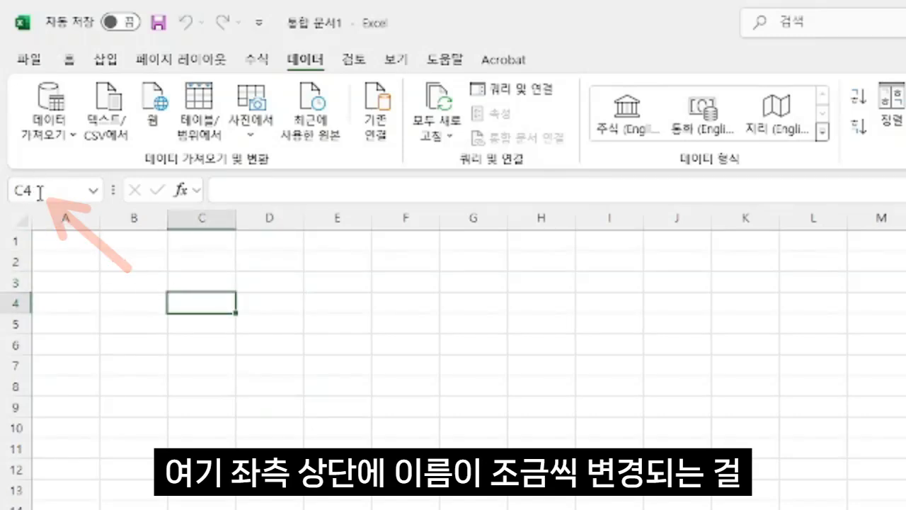
Select cells A1, B1, B2 and A2 in turn, revisiting some, to compare the address shown for each cell.
{"action": "left_click", "coordinate": [48, 238]}
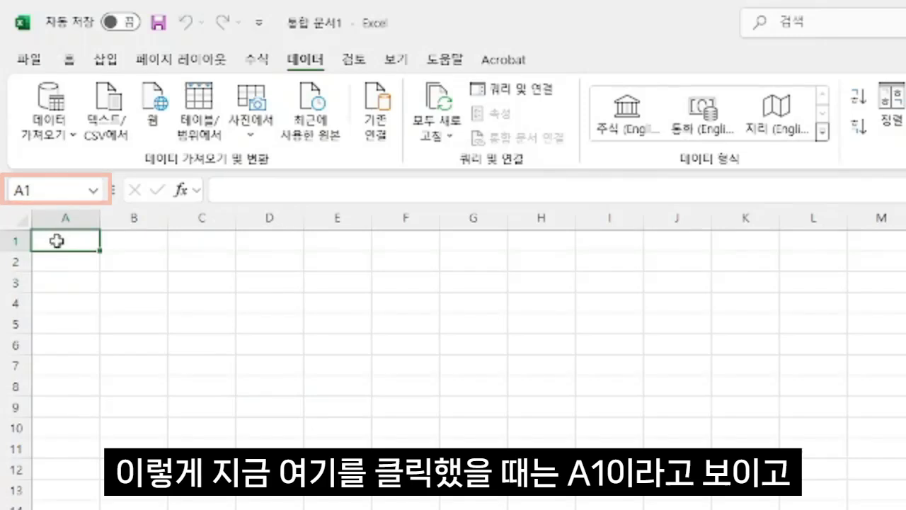
{"action": "left_click", "coordinate": [124, 243]}
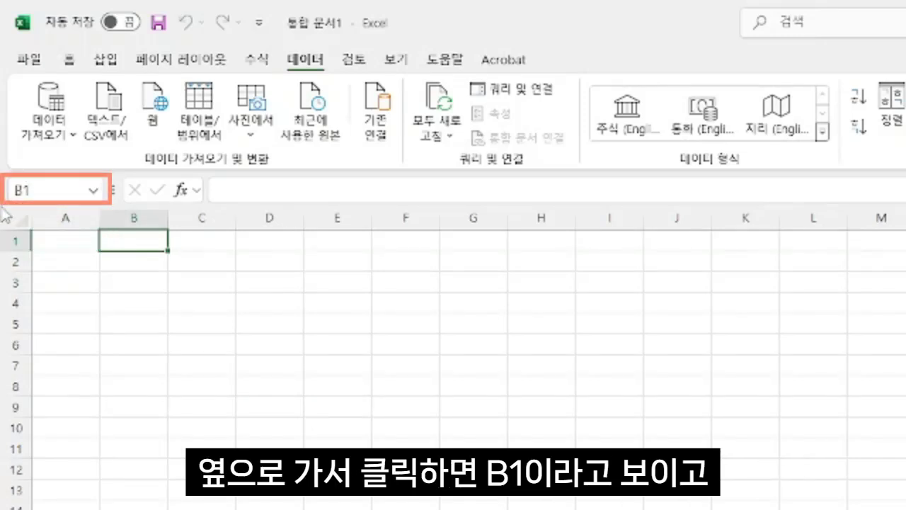
{"action": "left_click", "coordinate": [117, 263]}
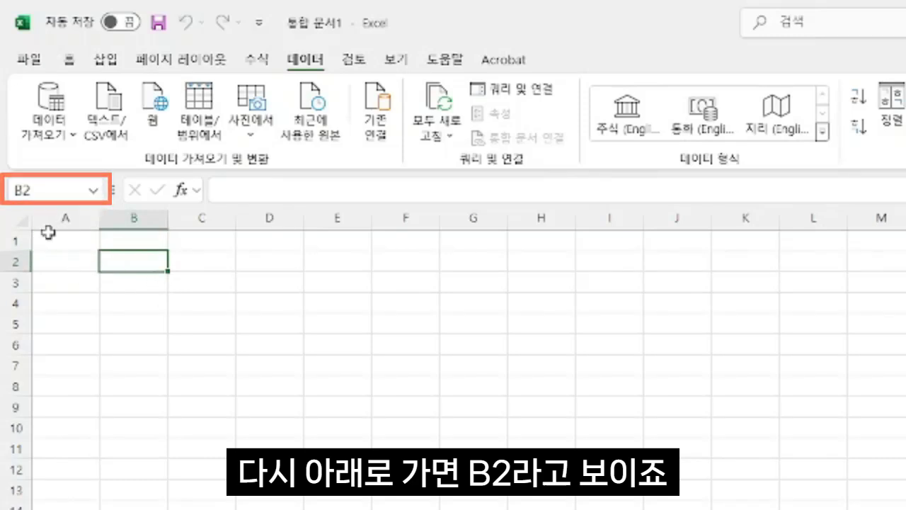
{"action": "left_click", "coordinate": [132, 241]}
{"action": "left_click", "coordinate": [127, 268]}
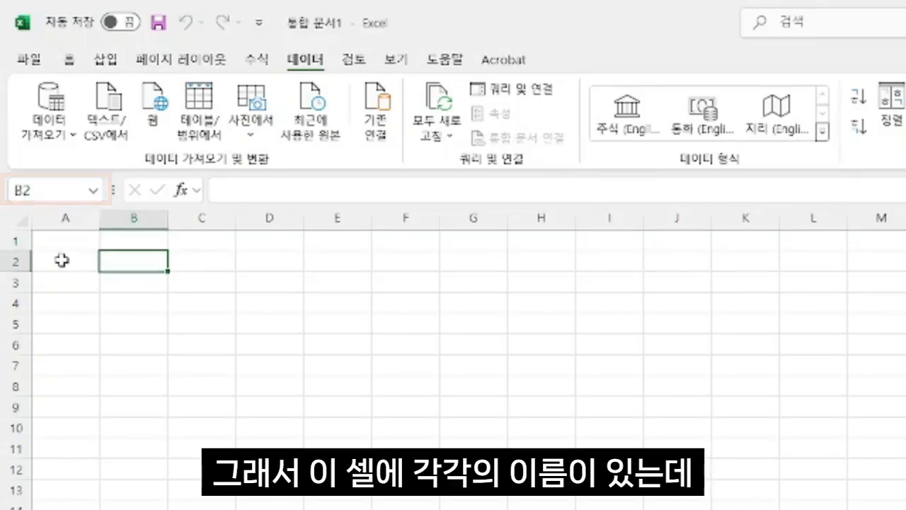
{"action": "left_click", "coordinate": [62, 260]}
{"action": "left_click", "coordinate": [65, 237]}
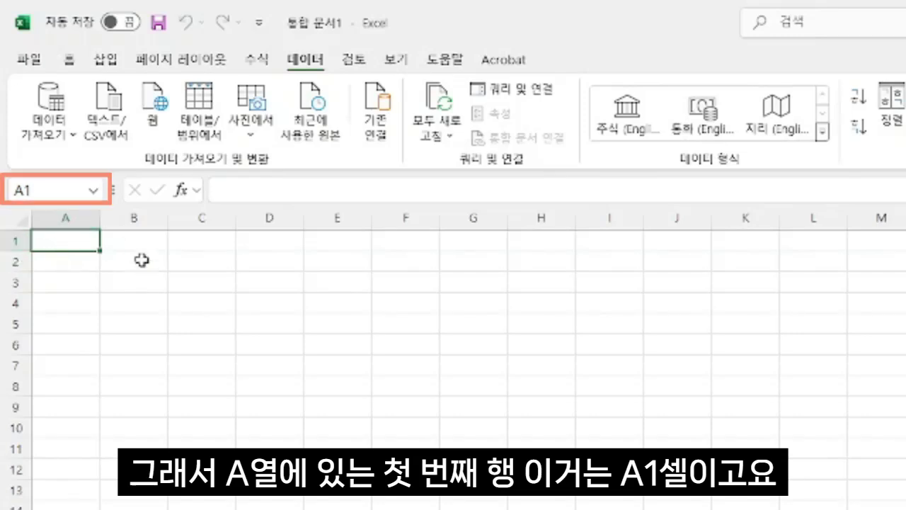
{"action": "left_click", "coordinate": [131, 240]}
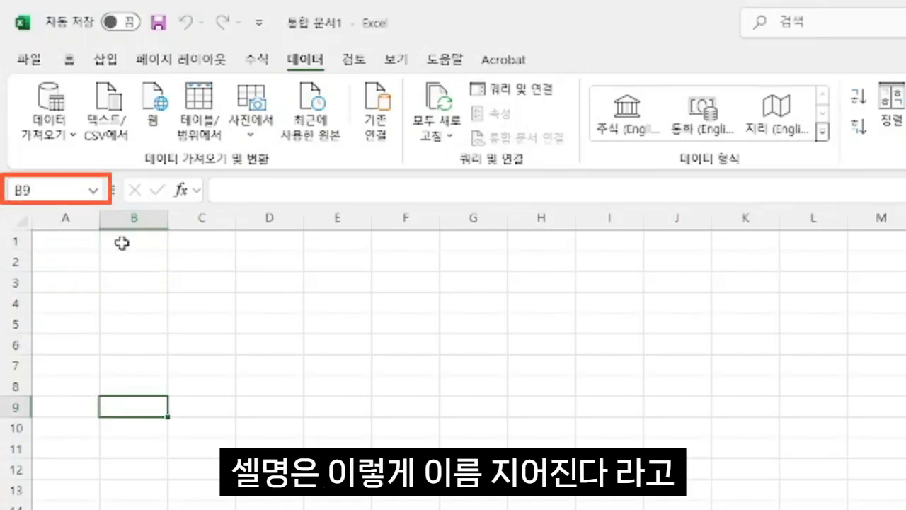
Select cells B1, B5, D4, C8, C4 and C6 in turn to check how column letter and row number form each address.
{"action": "left_click", "coordinate": [123, 242]}
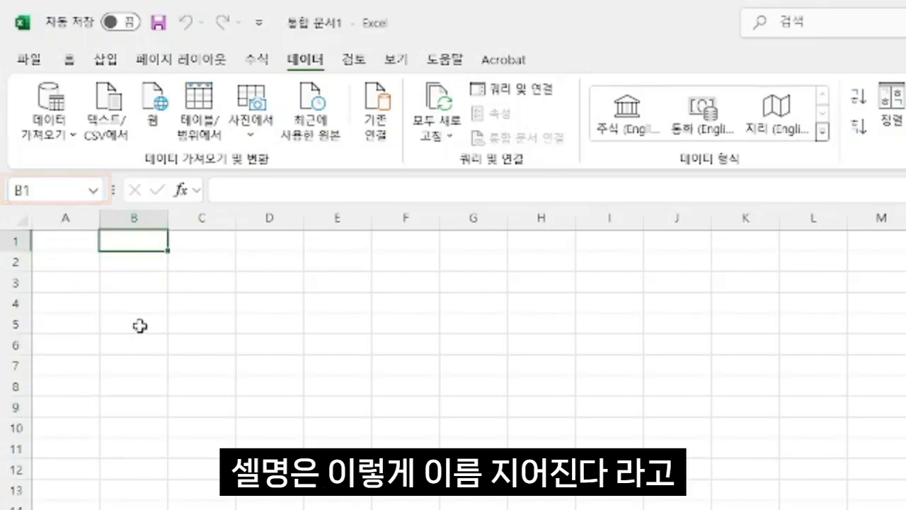
{"action": "left_click", "coordinate": [140, 326]}
{"action": "left_click", "coordinate": [251, 309]}
{"action": "left_click", "coordinate": [215, 380]}
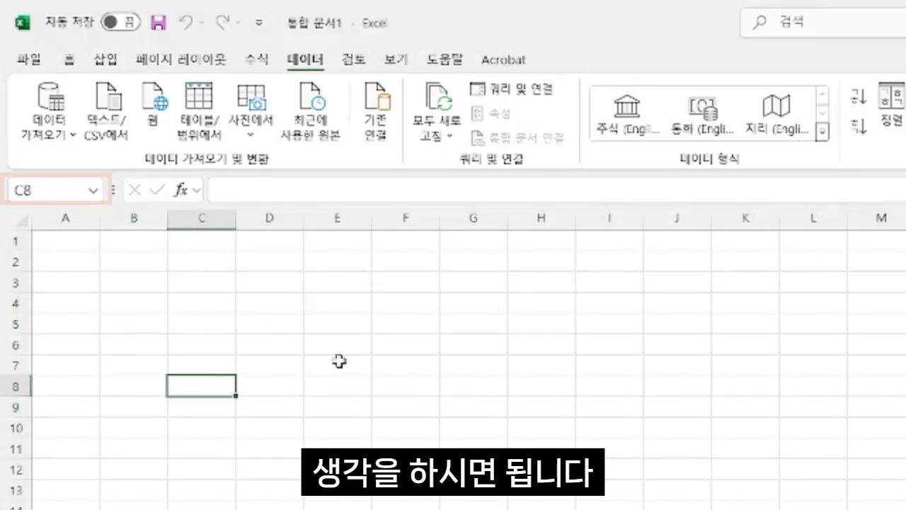
{"action": "left_click", "coordinate": [198, 306]}
{"action": "left_click", "coordinate": [199, 344]}
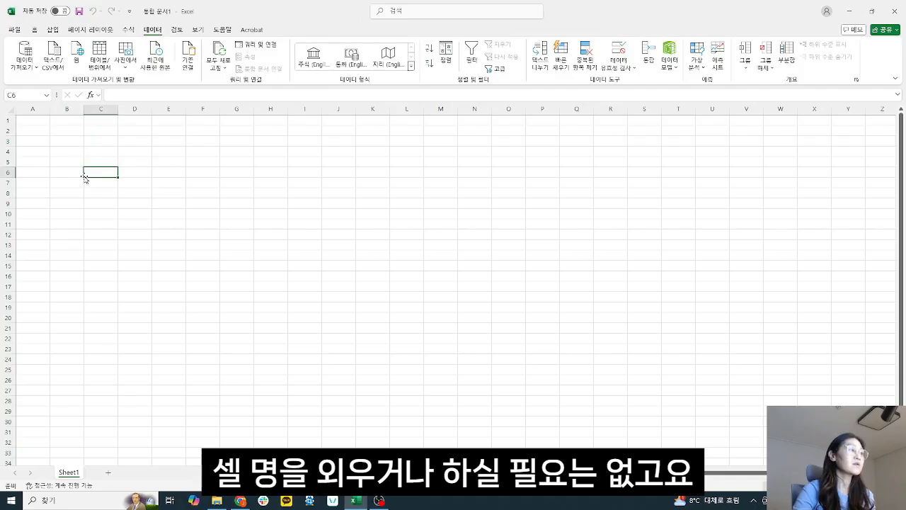
Select more single cells across columns A to F, including B1, A2, B5 and D4, ending on cell F9.
{"action": "left_click", "coordinate": [355, 323]}
{"action": "left_click", "coordinate": [121, 161]}
{"action": "left_click", "coordinate": [64, 122]}
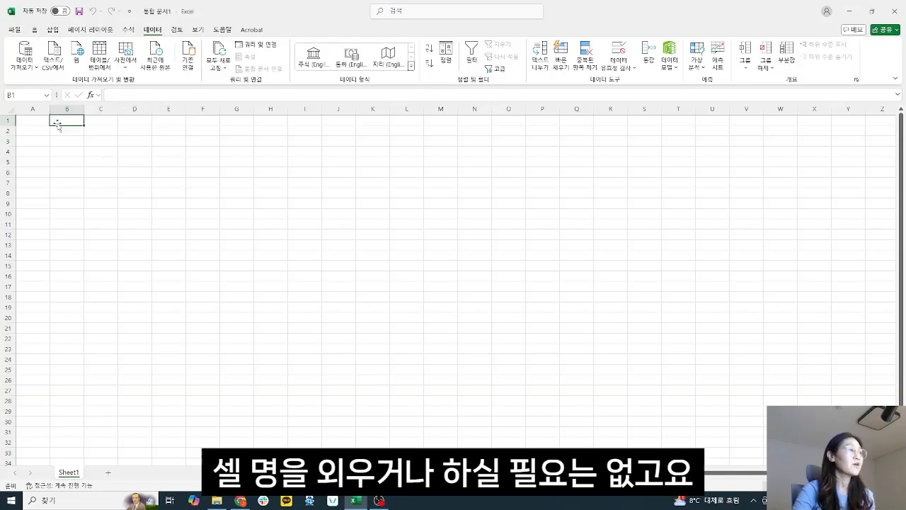
{"action": "left_click", "coordinate": [39, 134]}
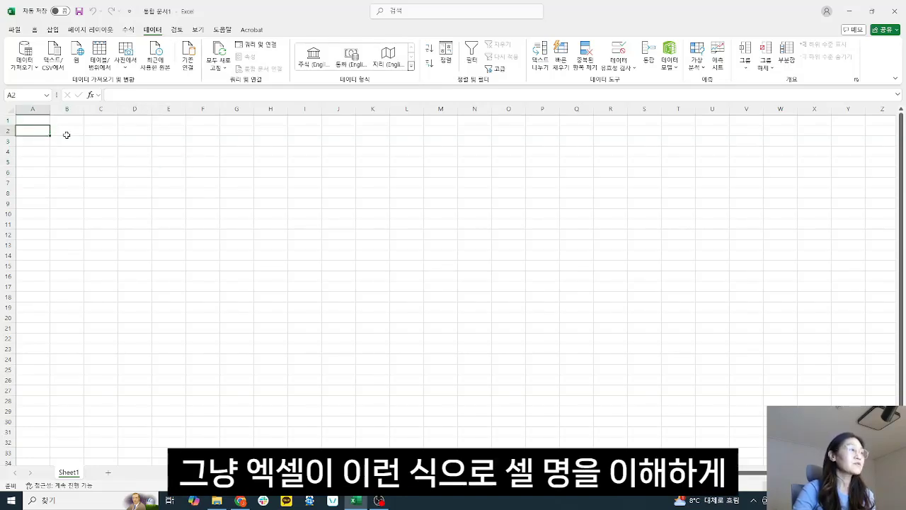
{"action": "left_click", "coordinate": [67, 135]}
{"action": "left_click", "coordinate": [69, 163]}
{"action": "left_click", "coordinate": [69, 204]}
{"action": "left_click", "coordinate": [126, 201]}
{"action": "left_click", "coordinate": [79, 160]}
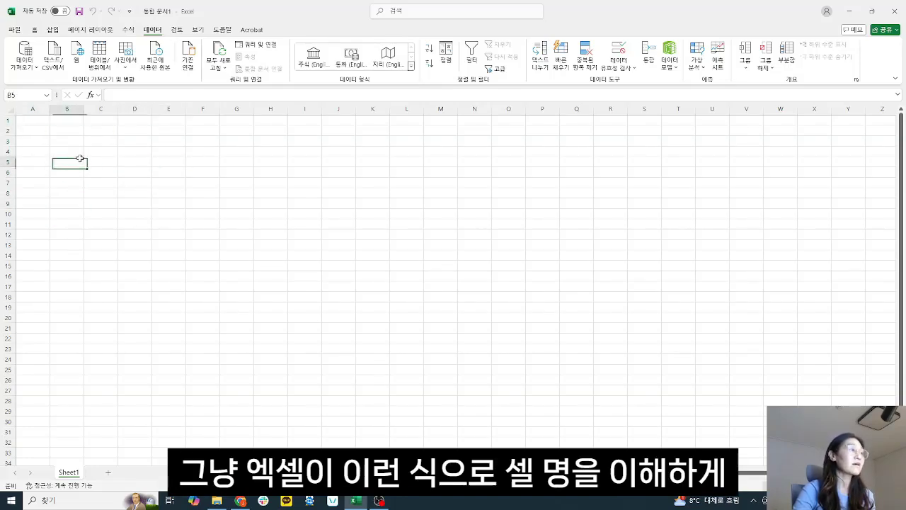
{"action": "left_click", "coordinate": [141, 153]}
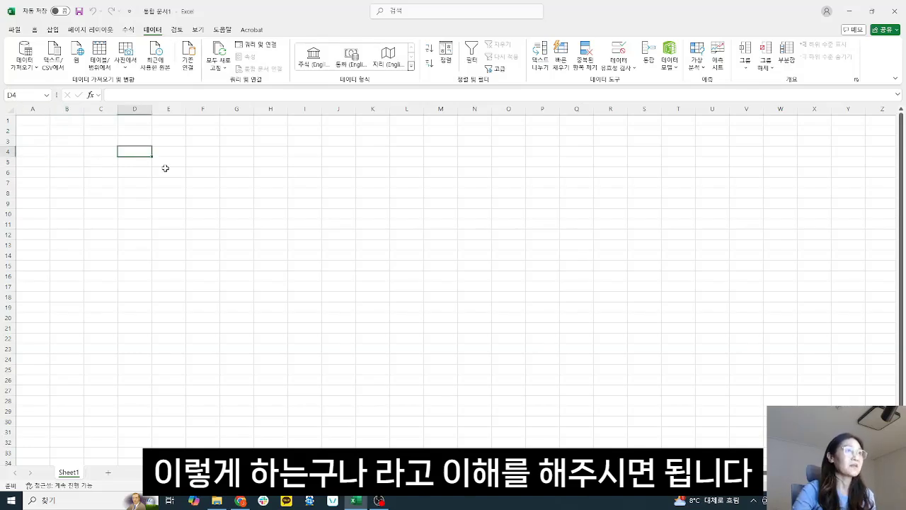
{"action": "left_click", "coordinate": [202, 201]}
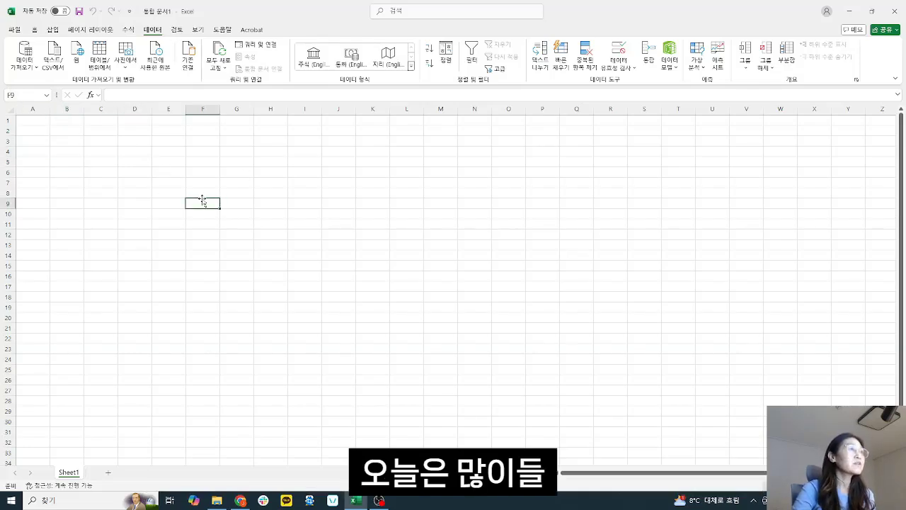
{"action": "left_click", "coordinate": [69, 160]}
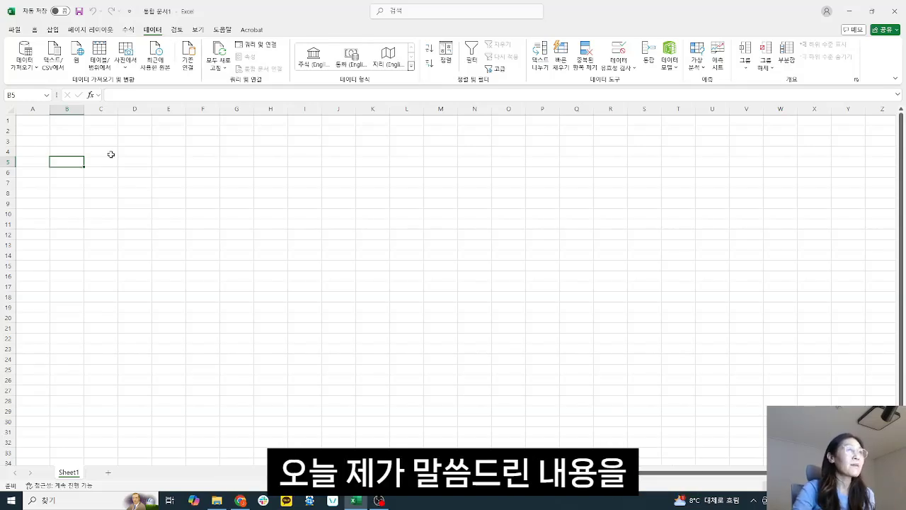
{"action": "left_click", "coordinate": [160, 168]}
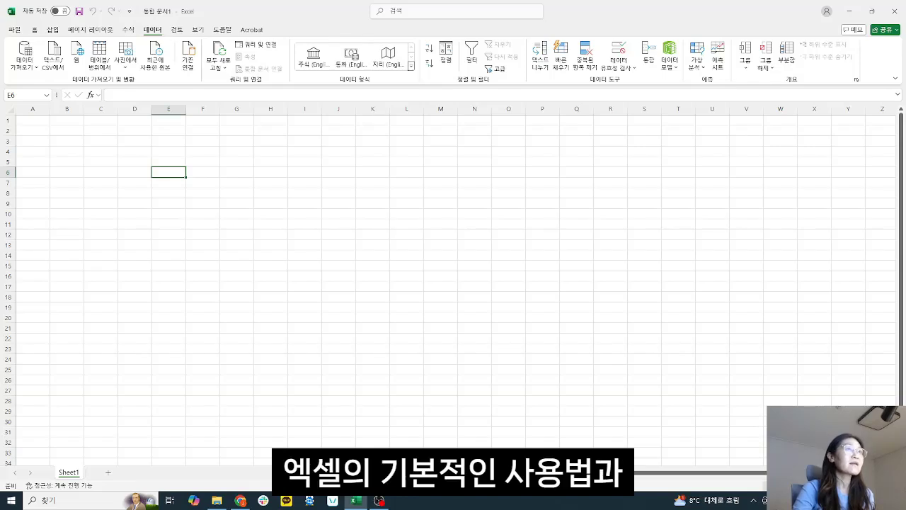
{"action": "key", "text": "alt+Tab"}
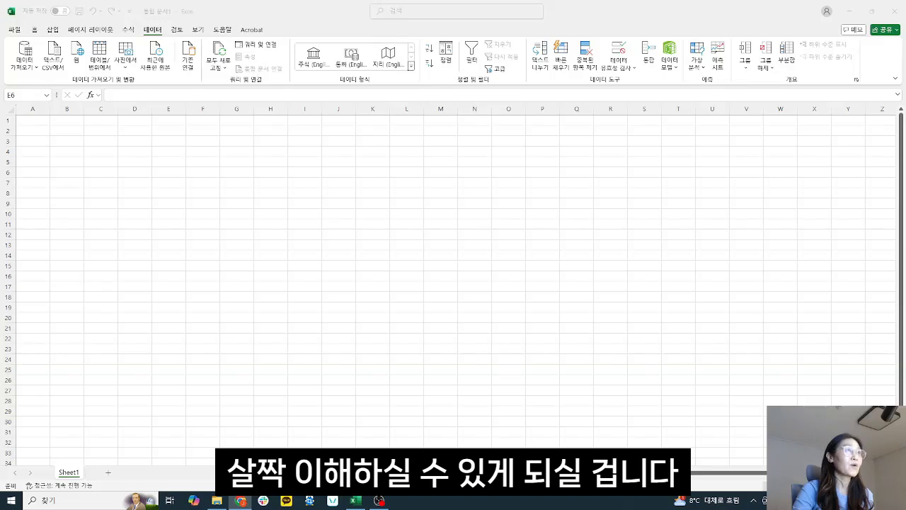
{"action": "key", "text": "alt+Tab"}
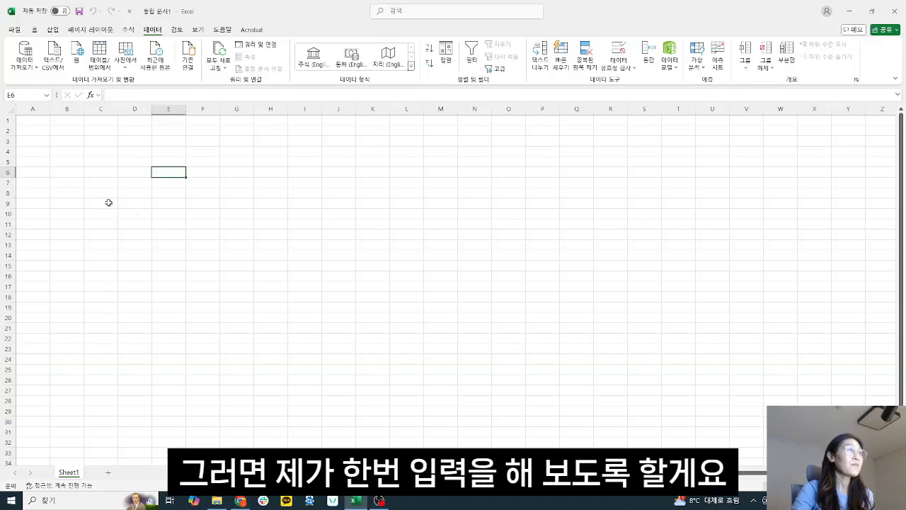
Enter the title 가계부 in cell A1.
{"action": "left_click", "coordinate": [110, 172]}
{"action": "left_click", "coordinate": [65, 141]}
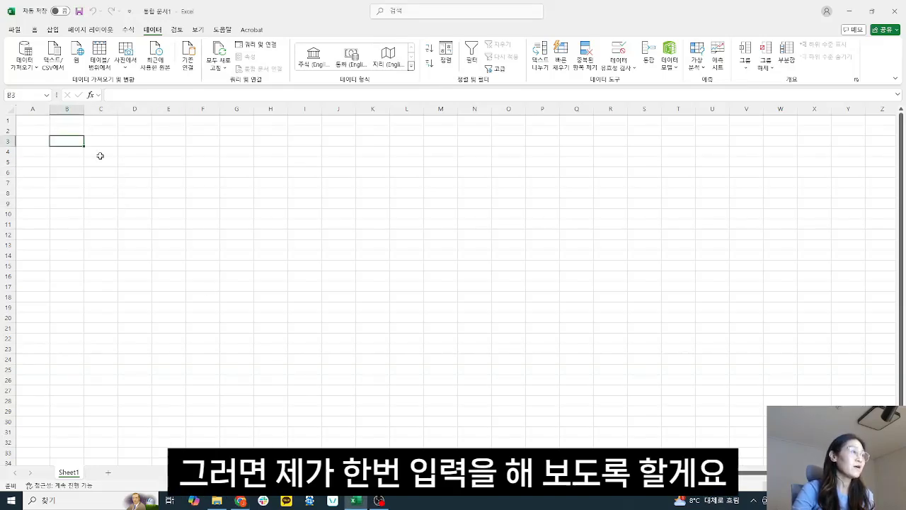
{"action": "left_click", "coordinate": [65, 128]}
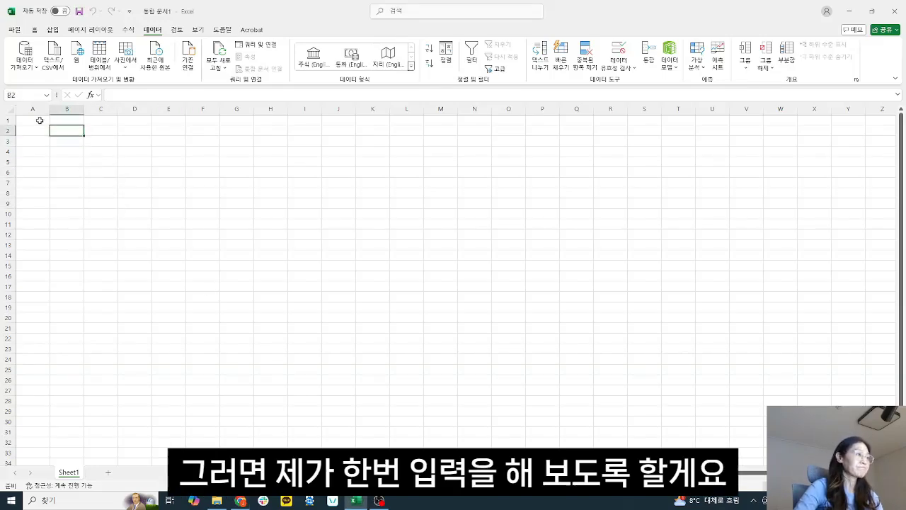
{"action": "left_click", "coordinate": [37, 118]}
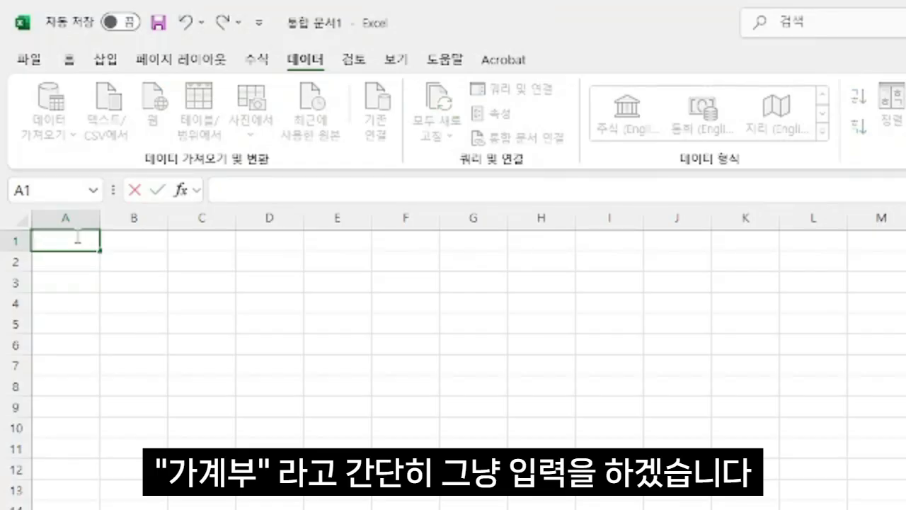
{"action": "type", "text": "o"}
{"action": "key", "text": "BackSpace"}
{"action": "type", "text": "가계부"}
{"action": "key", "text": "Return"}
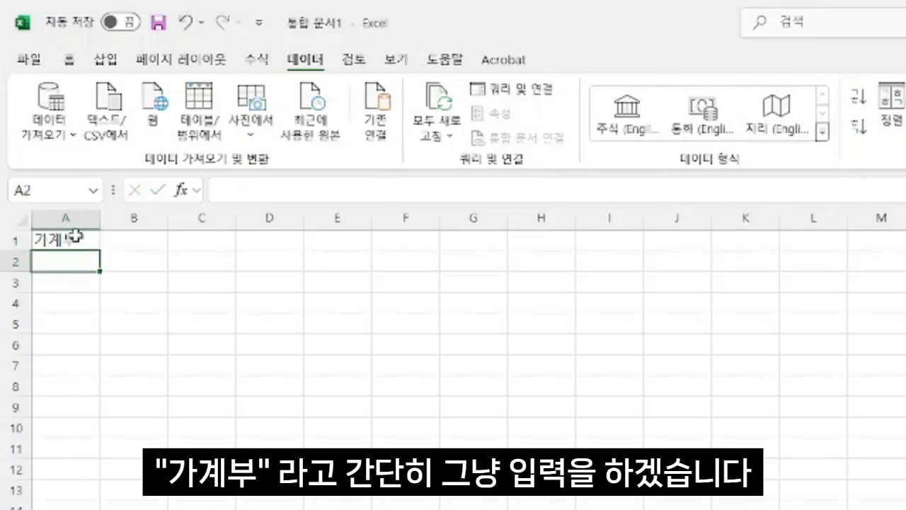
Enter the column headers 날짜 in cell A2 and 항목 in cell B2.
{"action": "key", "text": "Right"}
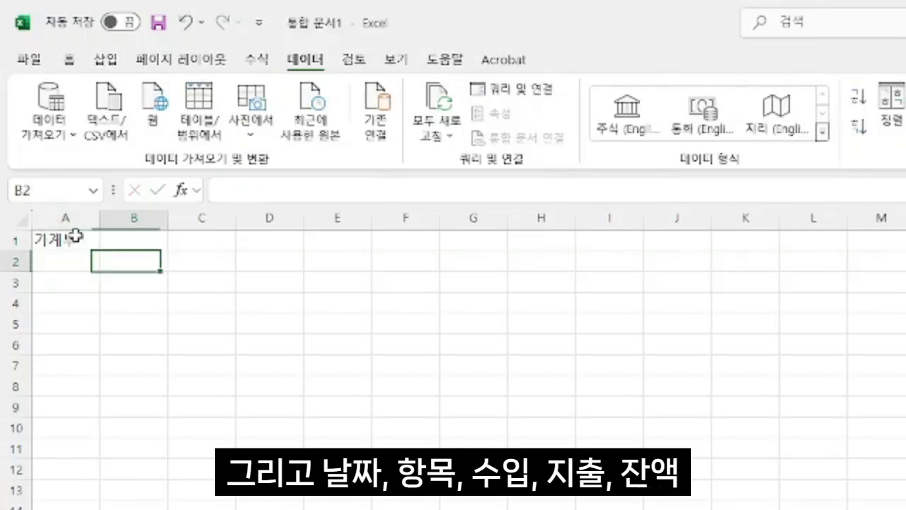
{"action": "key", "text": "Left"}
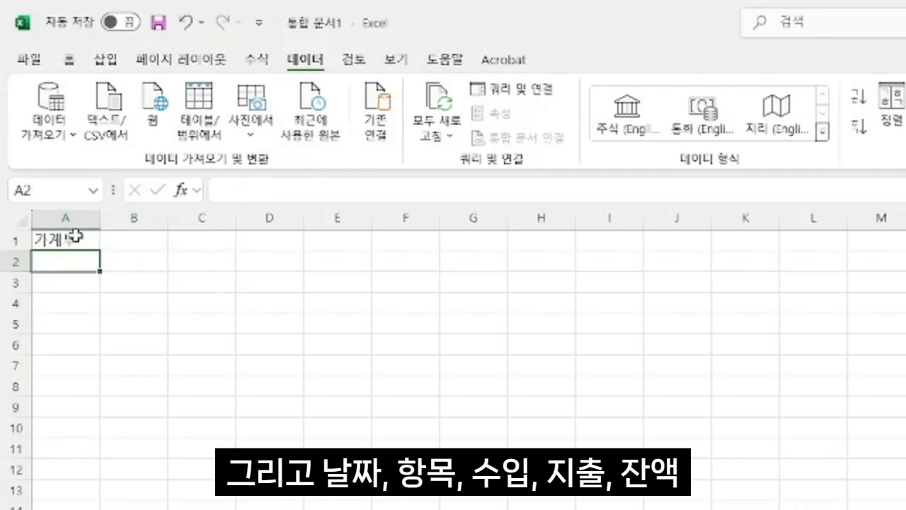
{"action": "type", "text": "날짜"}
{"action": "key", "text": "Return"}
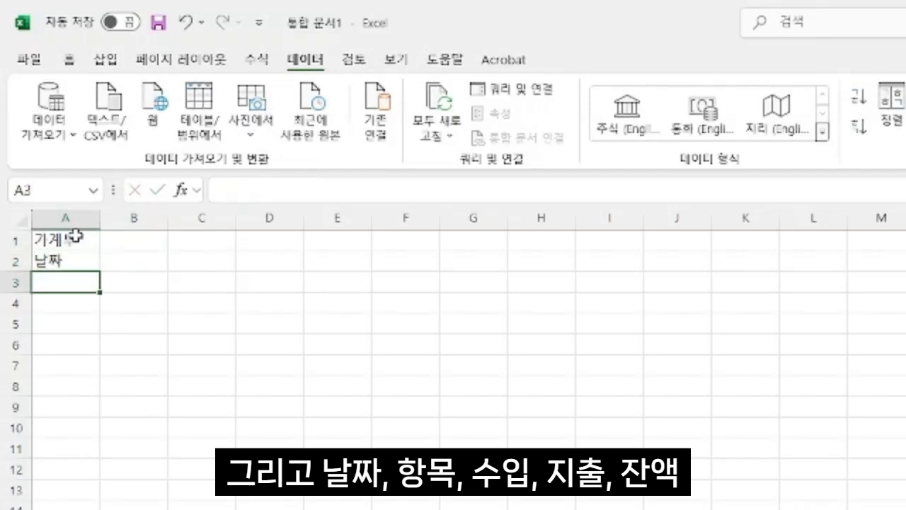
{"action": "key", "text": "Up"}
{"action": "key", "text": "Right"}
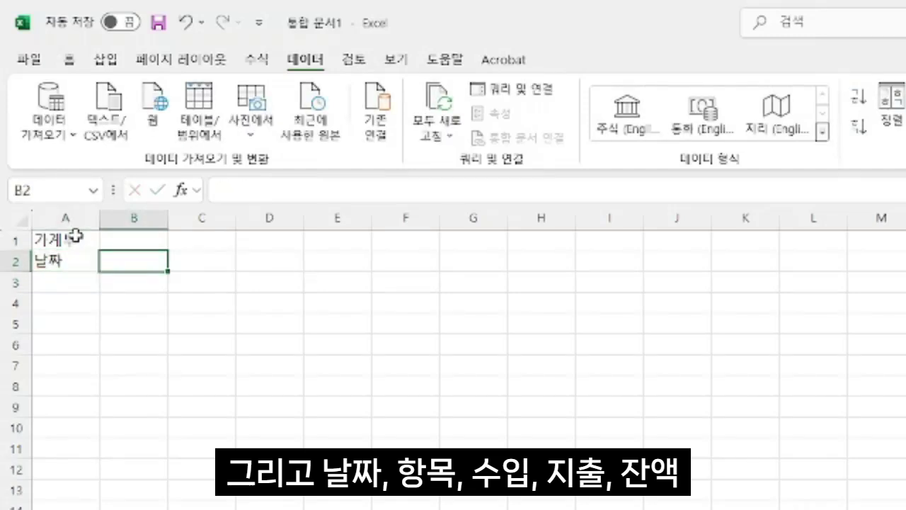
{"action": "type", "text": "항목"}
{"action": "key", "text": "Return"}
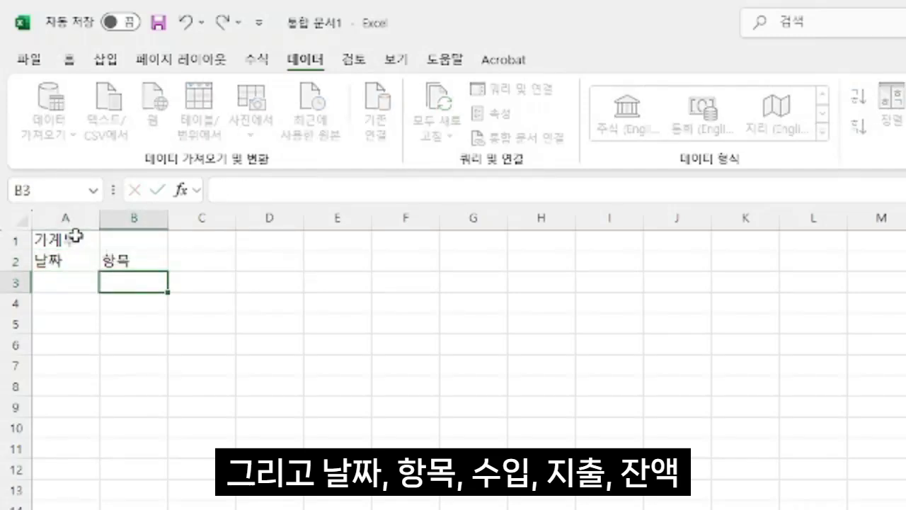
Enter the column headers 수입 in C2, 지출 in D2 and 잔액 in E2.
{"action": "key", "text": "Up"}
{"action": "key", "text": "Right"}
{"action": "type", "text": "수입"}
{"action": "key", "text": "Return"}
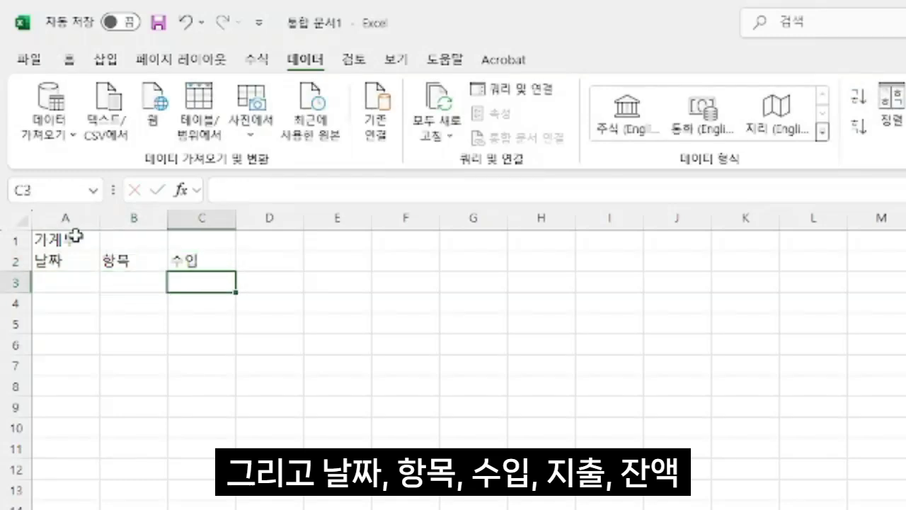
{"action": "key", "text": "Up"}
{"action": "key", "text": "Right"}
{"action": "type", "text": "짗"}
{"action": "key", "text": "Return"}
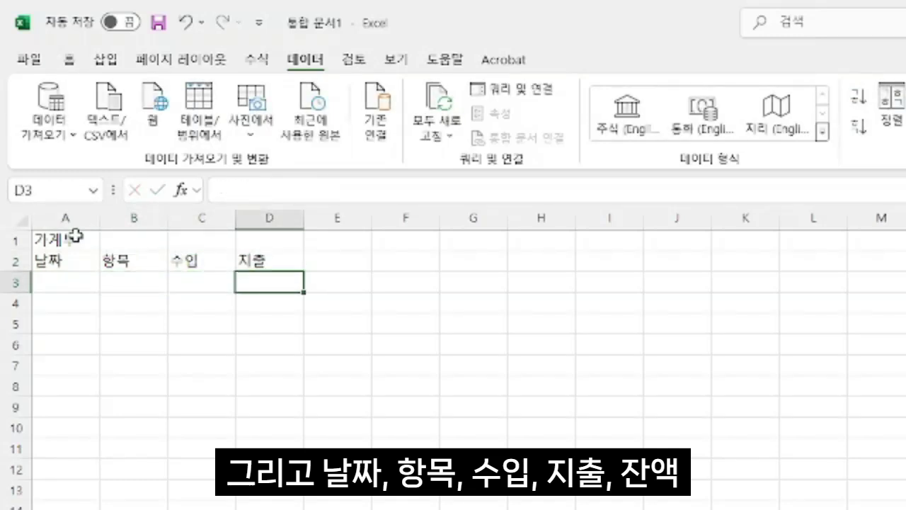
{"action": "key", "text": "Up"}
{"action": "key", "text": "Right"}
{"action": "type", "text": "잔액"}
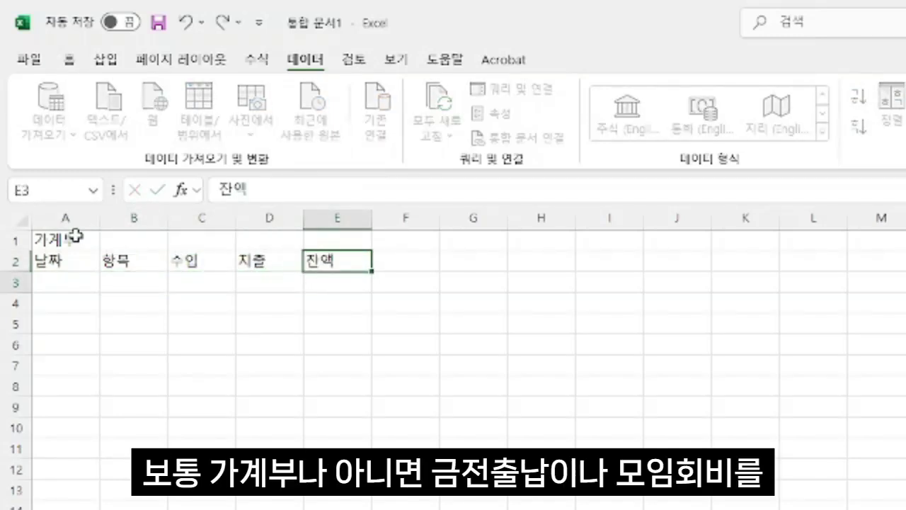
{"action": "key", "text": "Return"}
Go through the header cells of row 2 from 수입 to 잔액 and back to 날짜, ending on cell A3.
{"action": "key", "text": "Left"}
{"action": "key", "text": "Left"}
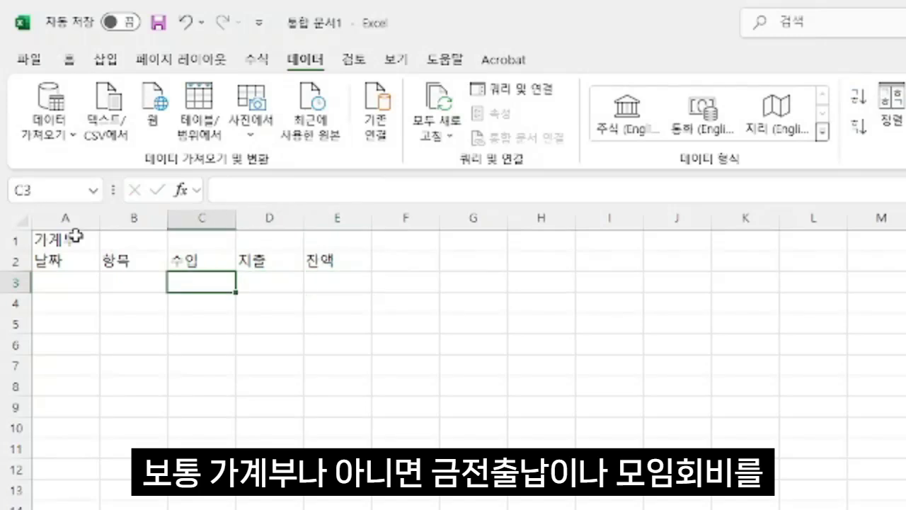
{"action": "key", "text": "Up"}
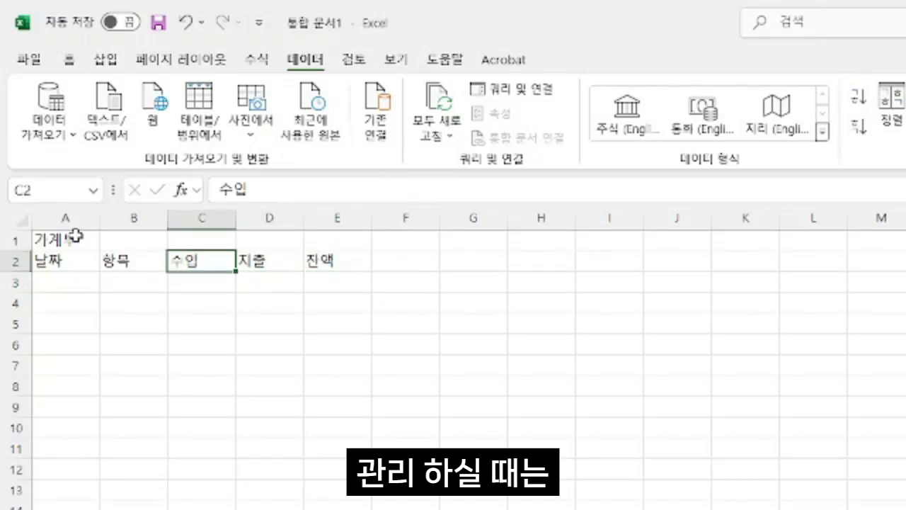
{"action": "key", "text": "Right"}
{"action": "key", "text": "Right"}
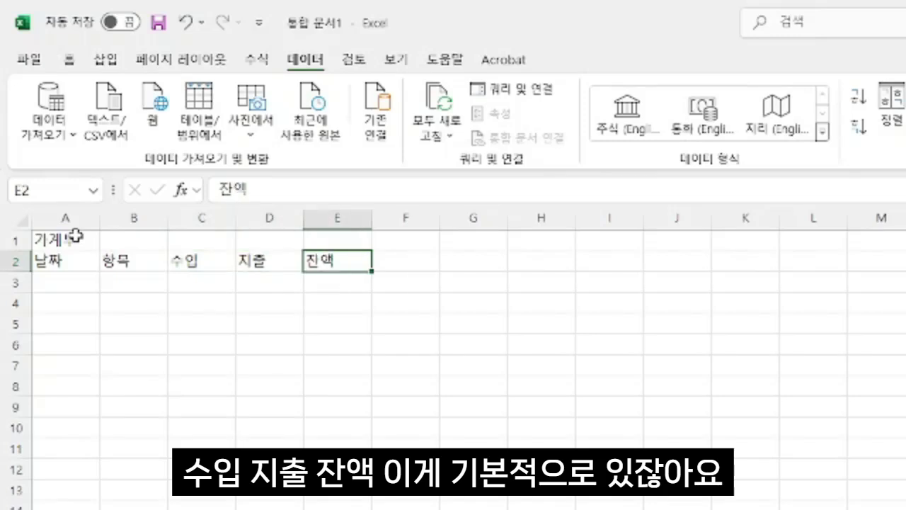
{"action": "key", "text": "Left"}
{"action": "key", "text": "Left"}
{"action": "key", "text": "Left"}
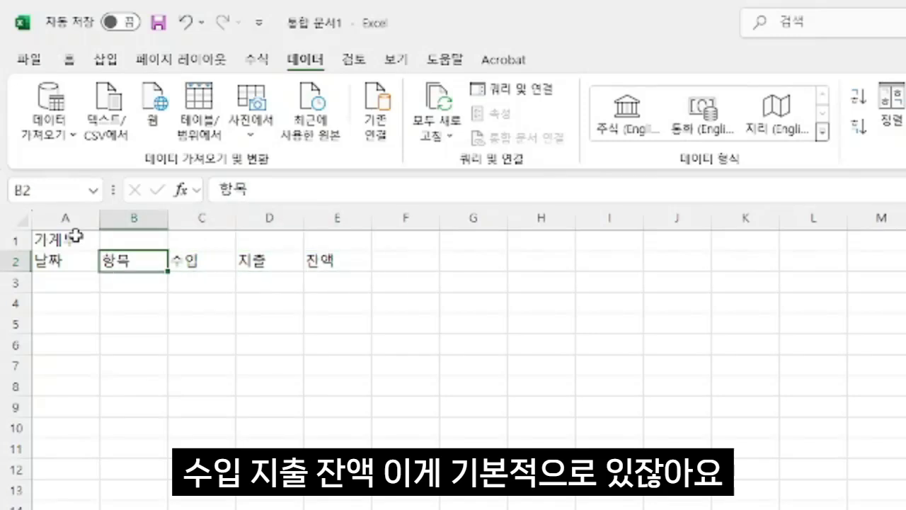
{"action": "key", "text": "Left"}
{"action": "key", "text": "Down"}
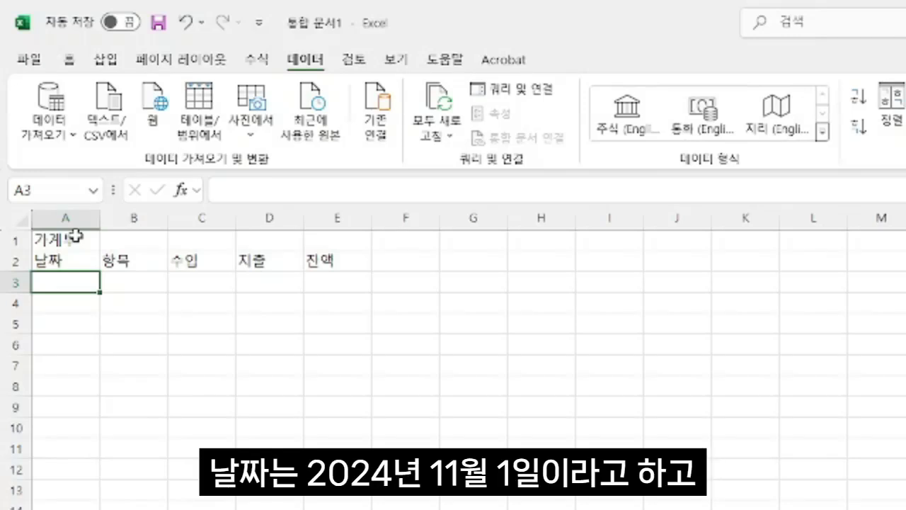
Enter the date 2024-11-01 in cell A3 and the item 급여 in cell B3.
{"action": "type", "text": "2020"}
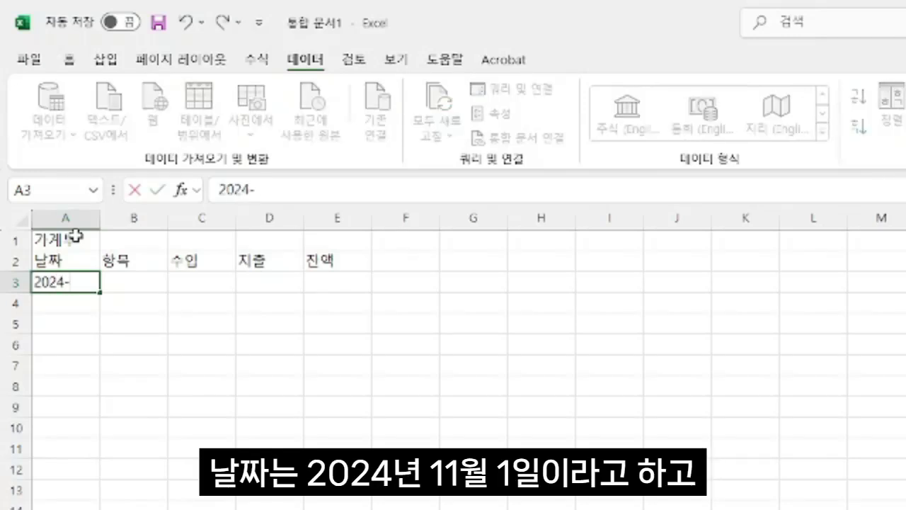
{"action": "type", "text": "-11-01"}
{"action": "key", "text": "Return"}
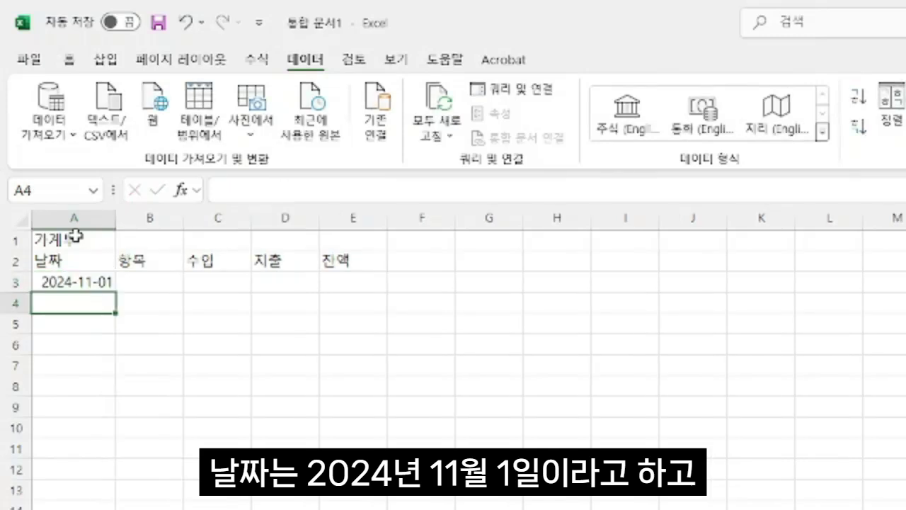
{"action": "left_click", "coordinate": [161, 281]}
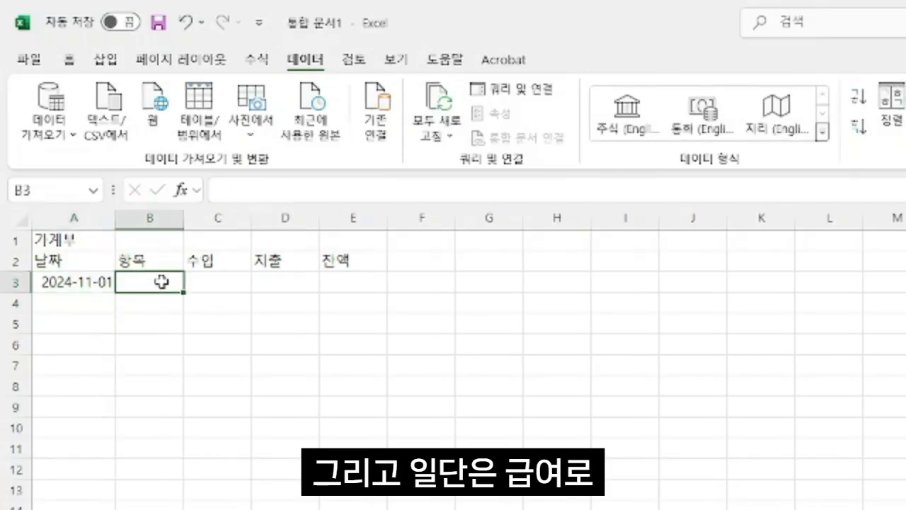
{"action": "type", "text": "급여"}
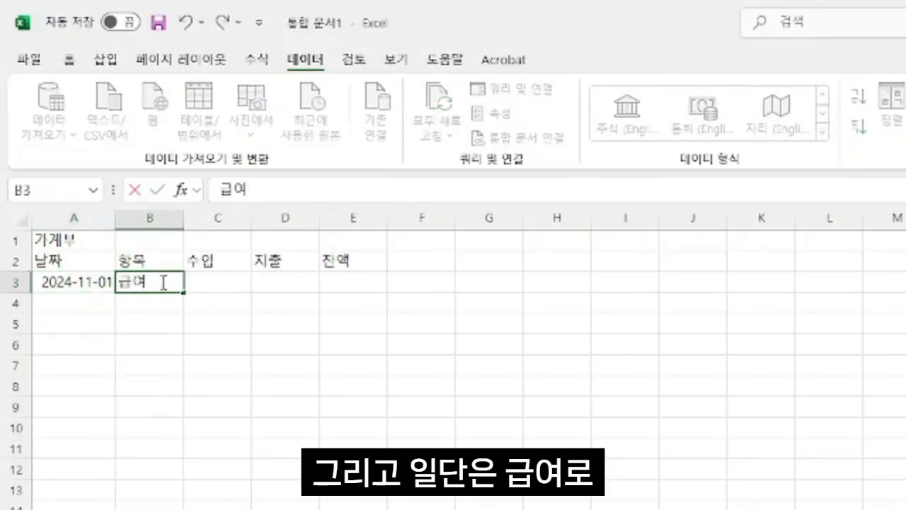
{"action": "key", "text": "Return"}
Enter 1000000 as the income for 급여 in cell C3.
{"action": "key", "text": "Up"}
{"action": "key", "text": "Right"}
{"action": "type", "text": "1"}
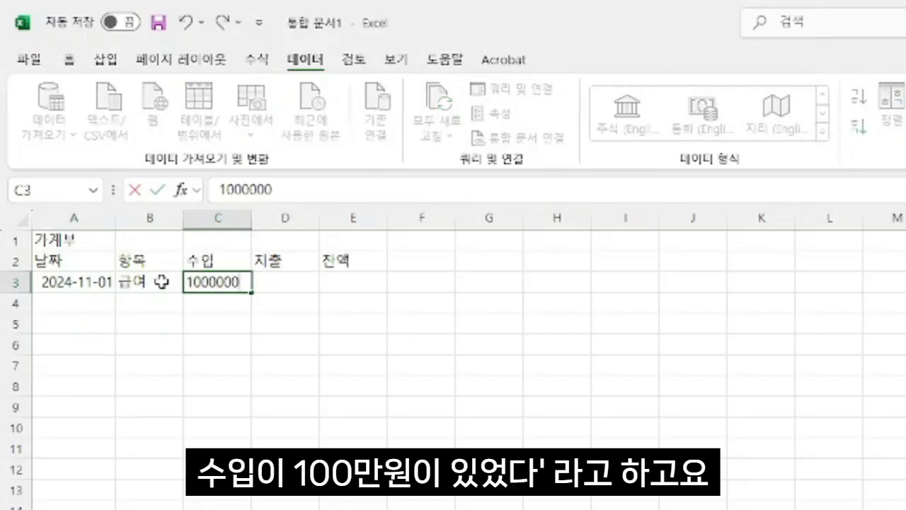
{"action": "type", "text": "000000"}
{"action": "key", "text": "Return"}
{"action": "key", "text": "Up"}
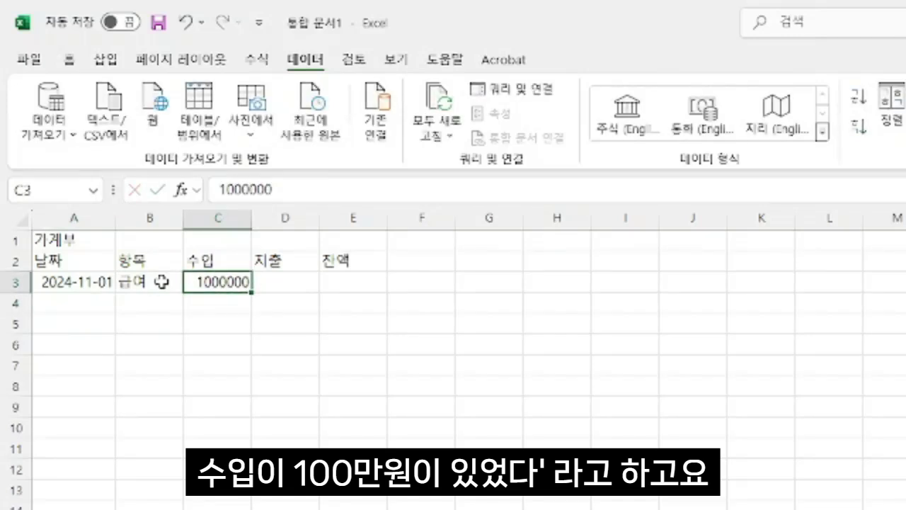
Enter the date 2024-11-02 in cell A4 and the item 식비 in cell B4.
{"action": "key", "text": "Down"}
{"action": "key", "text": "Left"}
{"action": "key", "text": "Left"}
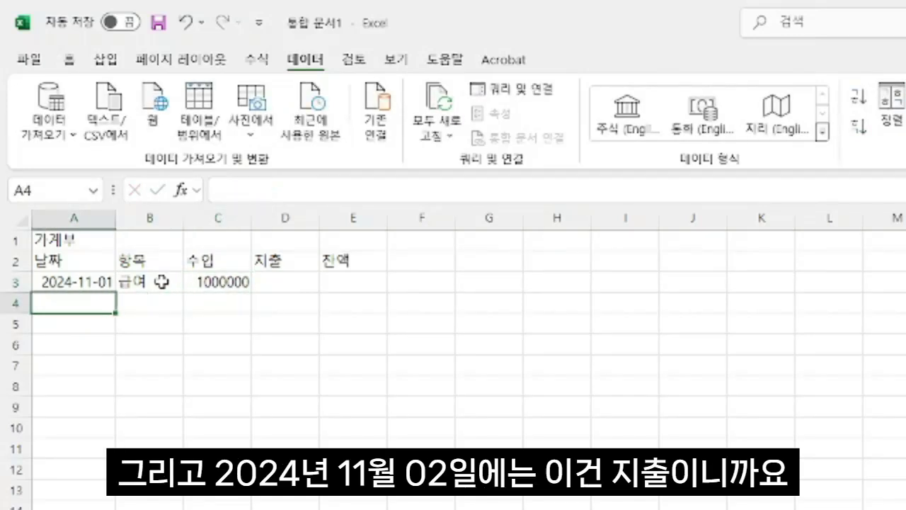
{"action": "type", "text": "2024-11-02"}
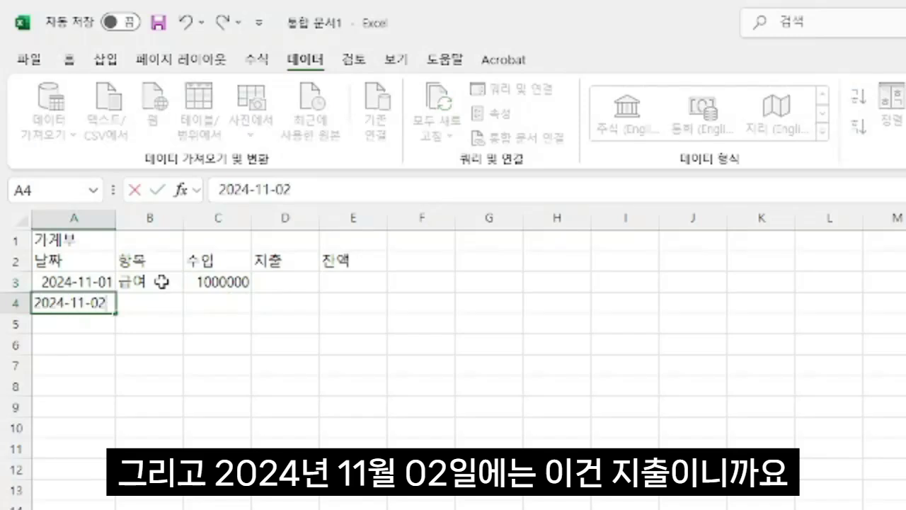
{"action": "key", "text": "Return"}
{"action": "key", "text": "Up"}
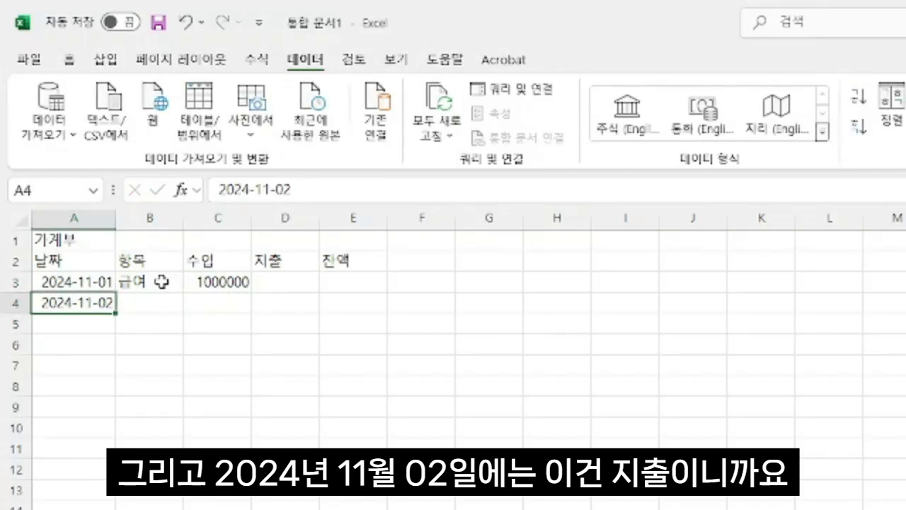
{"action": "key", "text": "Right"}
{"action": "type", "text": "식비"}
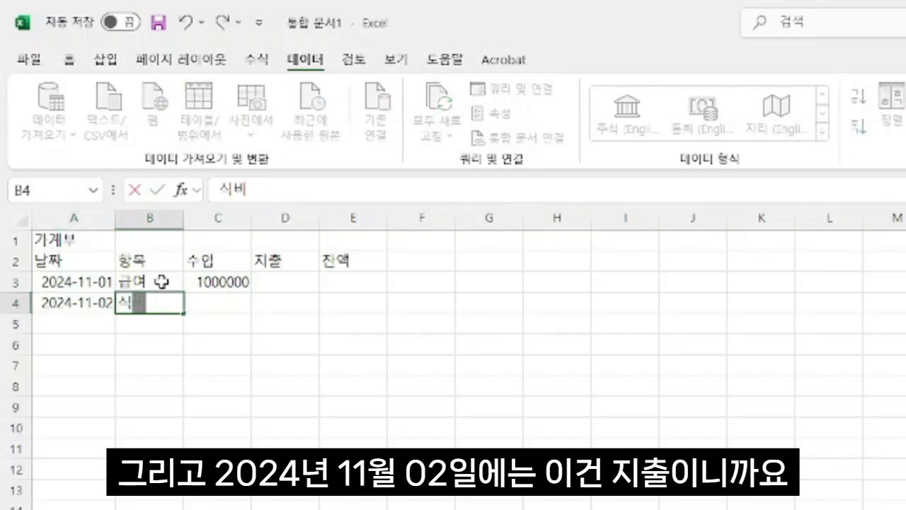
{"action": "key", "text": "Return"}
Enter 10000 as the expense for 식비 in cell D4.
{"action": "key", "text": "Up"}
{"action": "key", "text": "Right"}
{"action": "key", "text": "Right"}
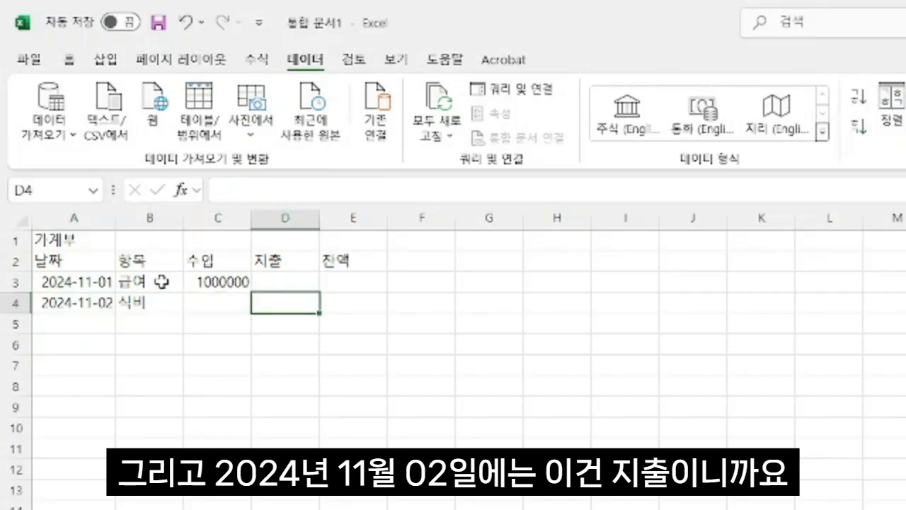
{"action": "type", "text": "10000"}
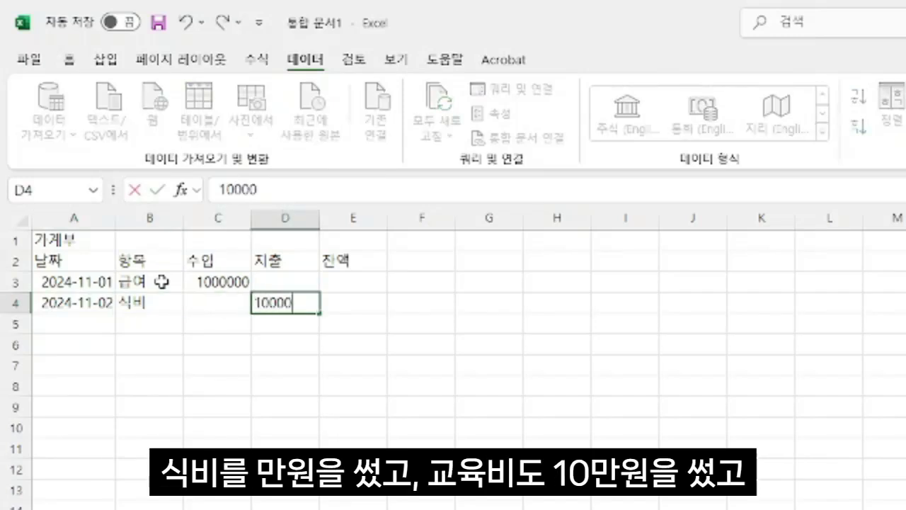
{"action": "key", "text": "Return"}
Enter the item 교육비 in cell B5, leaving the date cell of that row empty.
{"action": "key", "text": "Left"}
{"action": "key", "text": "Left"}
{"action": "key", "text": "Left"}
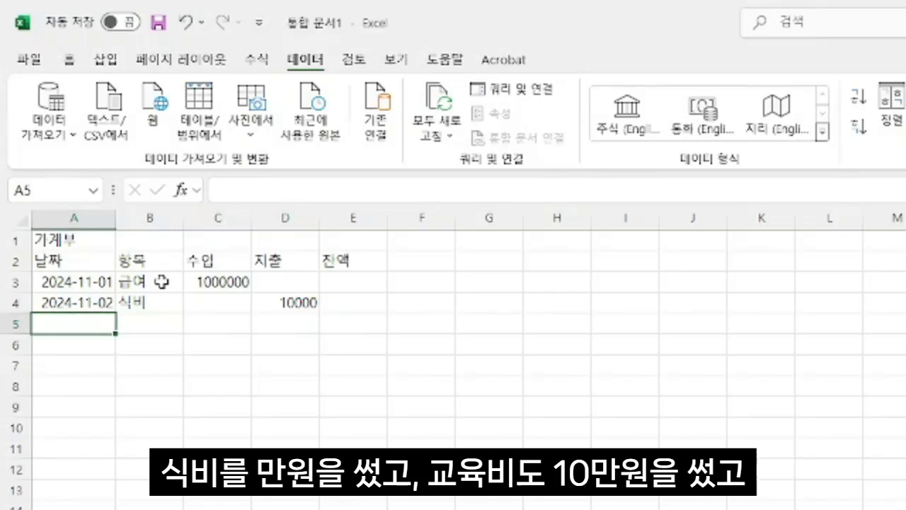
{"action": "key", "text": "Right"}
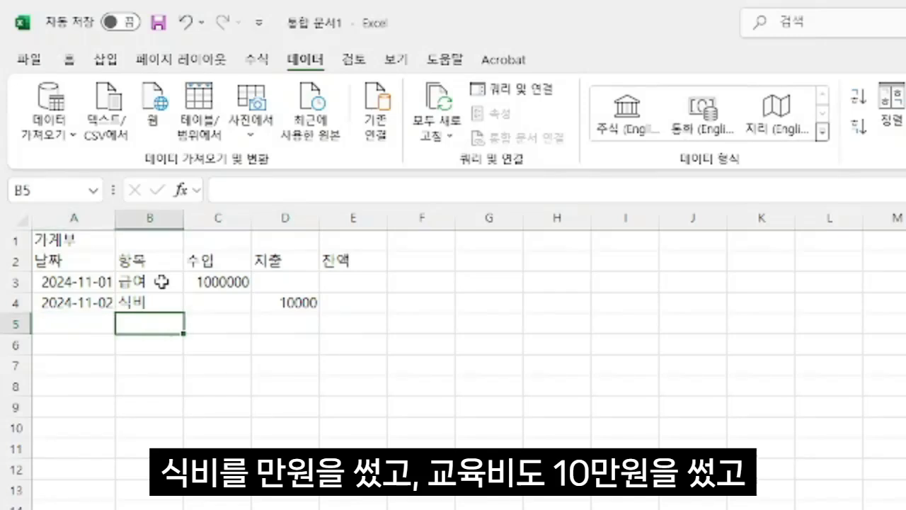
{"action": "type", "text": "교육비"}
{"action": "key", "text": "Return"}
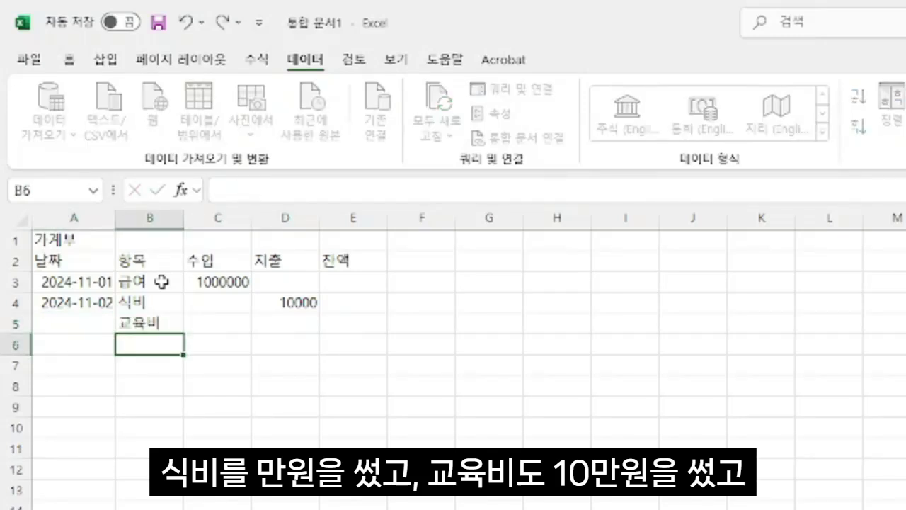
Enter 100000 as the expense for 교육비 in cell D5.
{"action": "key", "text": "Up"}
{"action": "key", "text": "Right"}
{"action": "key", "text": "Right"}
{"action": "key", "text": "Right"}
{"action": "key", "text": "Left"}
{"action": "type", "text": "10"}
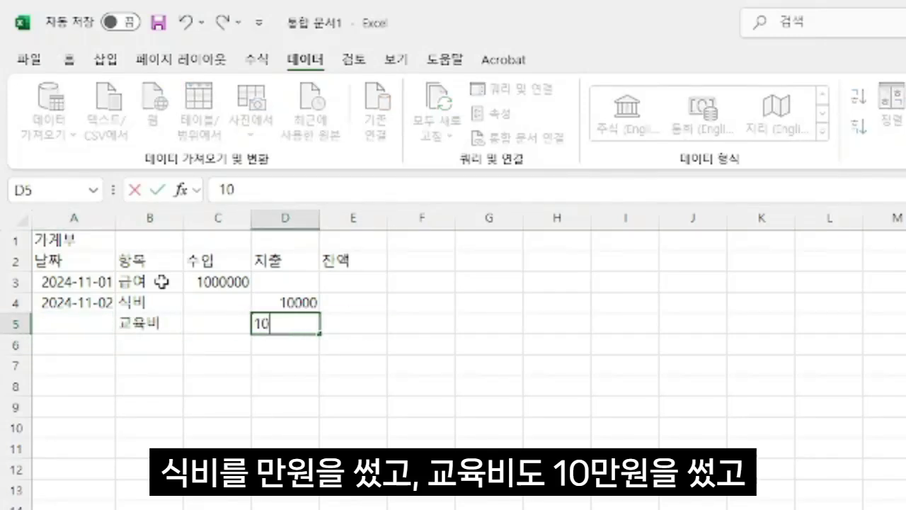
{"action": "type", "text": "0000"}
{"action": "key", "text": "Return"}
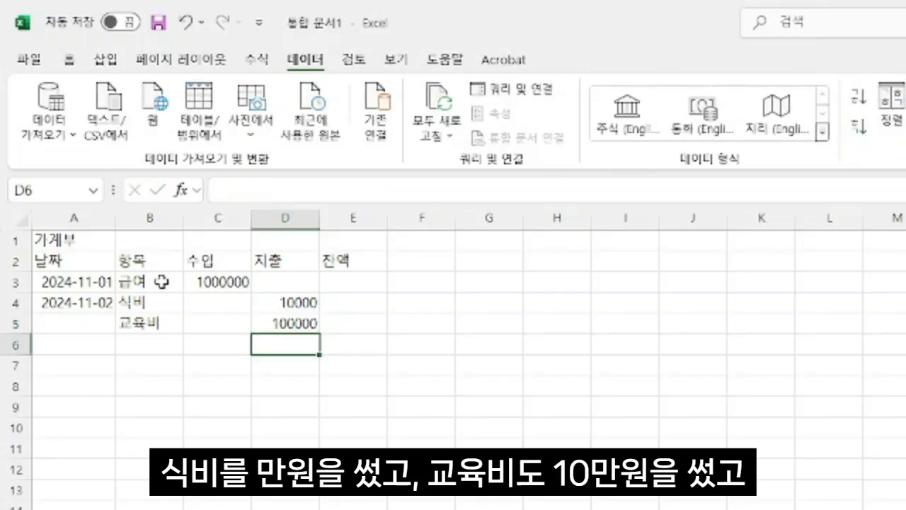
Add the item 수도요금 in cell B6 with an expense of 15000 in cell D6.
{"action": "key", "text": "Left"}
{"action": "key", "text": "Left"}
{"action": "type", "text": "수도요금"}
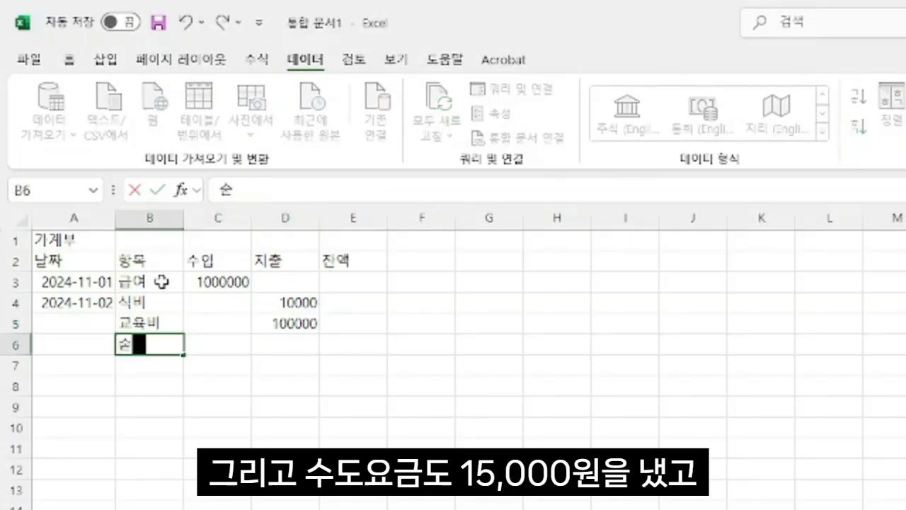
{"action": "key", "text": "Return"}
{"action": "key", "text": "Up"}
{"action": "key", "text": "Right"}
{"action": "key", "text": "Right"}
{"action": "type", "text": "1"}
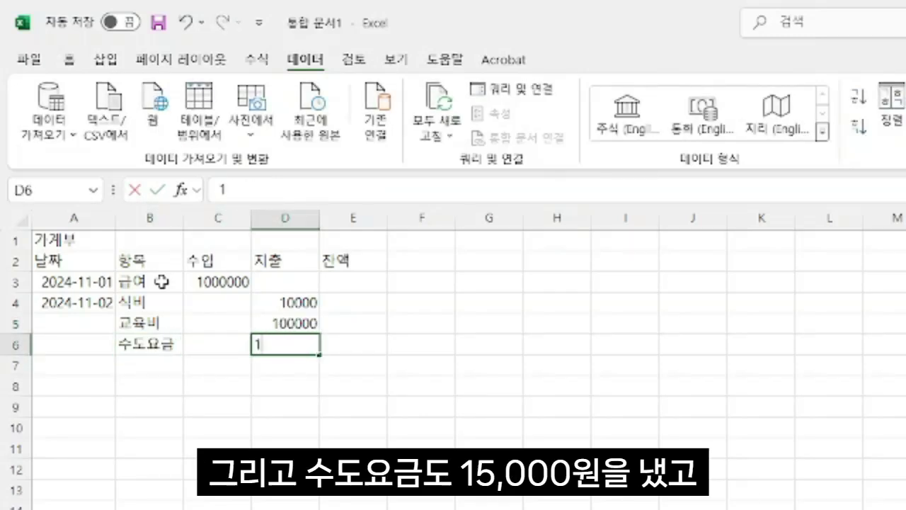
{"action": "type", "text": "50000"}
{"action": "key", "text": "BackSpace"}
{"action": "key", "text": "Return"}
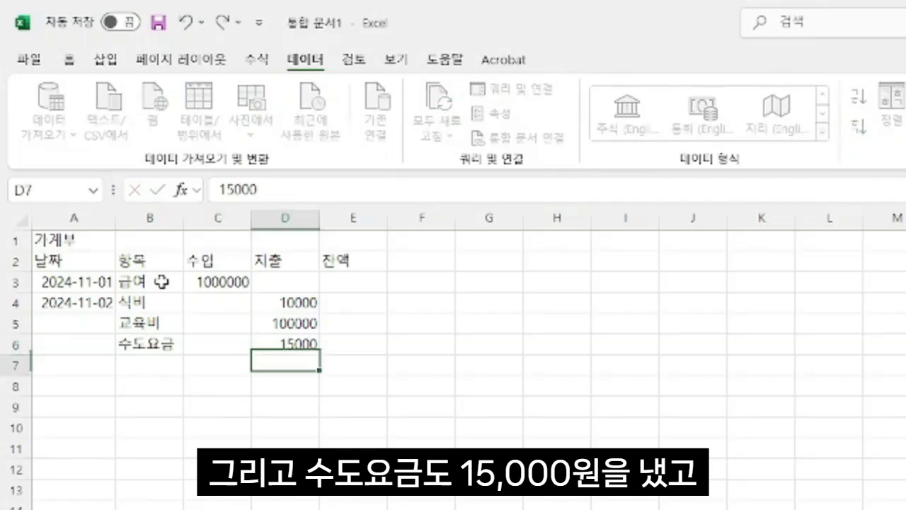
Add the item 도서구매 in cell B7 with an expense of 20000 in cell D7.
{"action": "key", "text": "Left"}
{"action": "key", "text": "Left"}
{"action": "type", "text": "도서구매"}
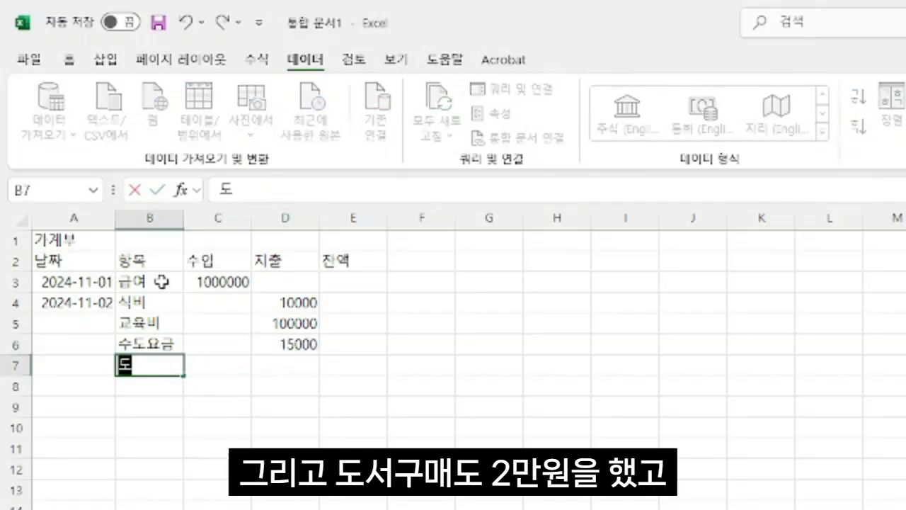
{"action": "key", "text": "Return"}
{"action": "key", "text": "Up"}
{"action": "key", "text": "Right"}
{"action": "key", "text": "Right"}
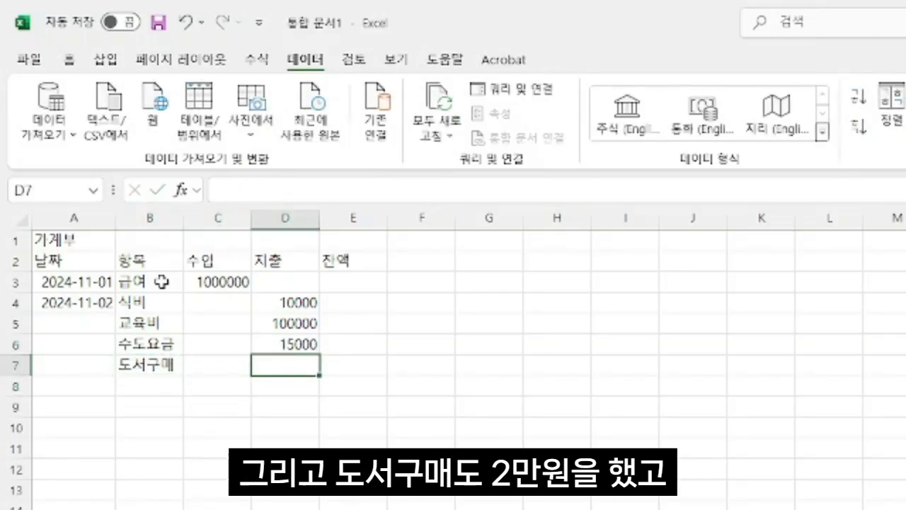
{"action": "type", "text": "20000"}
{"action": "key", "text": "Return"}
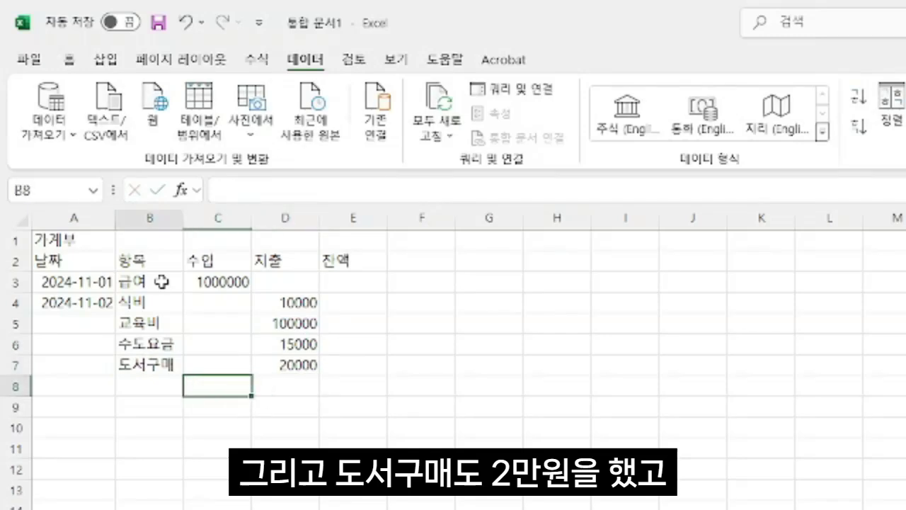
Add the item 용돈 in cell B8 with an income of 100000 in cell C8.
{"action": "type", "text": "용돈"}
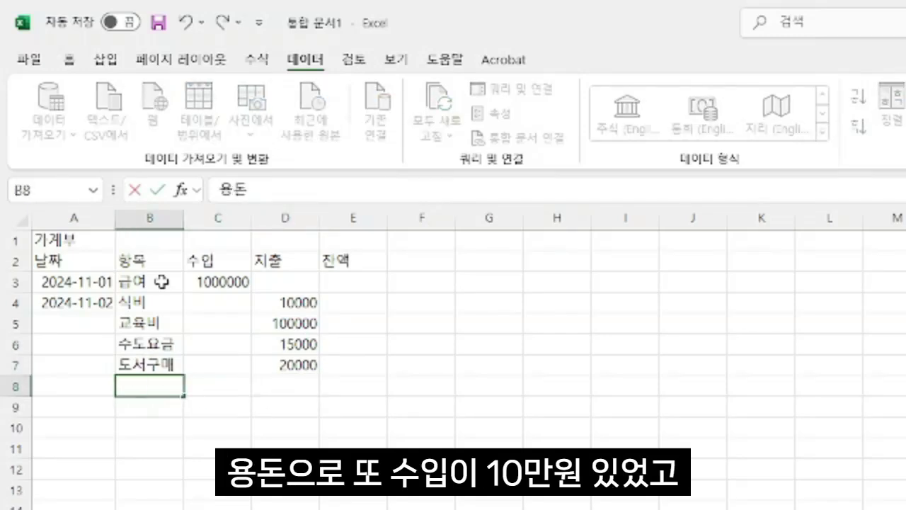
{"action": "key", "text": "Right"}
{"action": "type", "text": "10"}
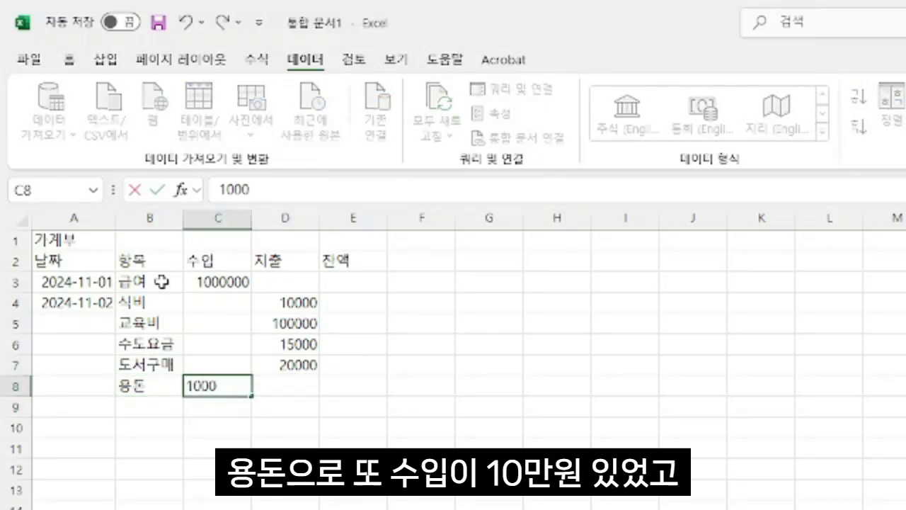
{"action": "type", "text": "0000"}
{"action": "key", "text": "Return"}
Add the item 교통비 in cell B9 with an expense of 5000 in cell D9.
{"action": "key", "text": "Left"}
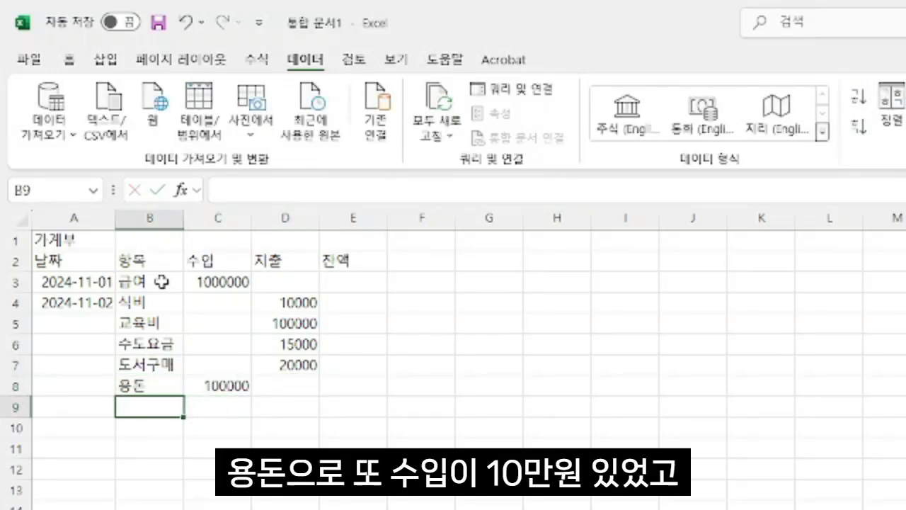
{"action": "type", "text": "교통비"}
{"action": "key", "text": "Return"}
{"action": "key", "text": "Up"}
{"action": "key", "text": "Right"}
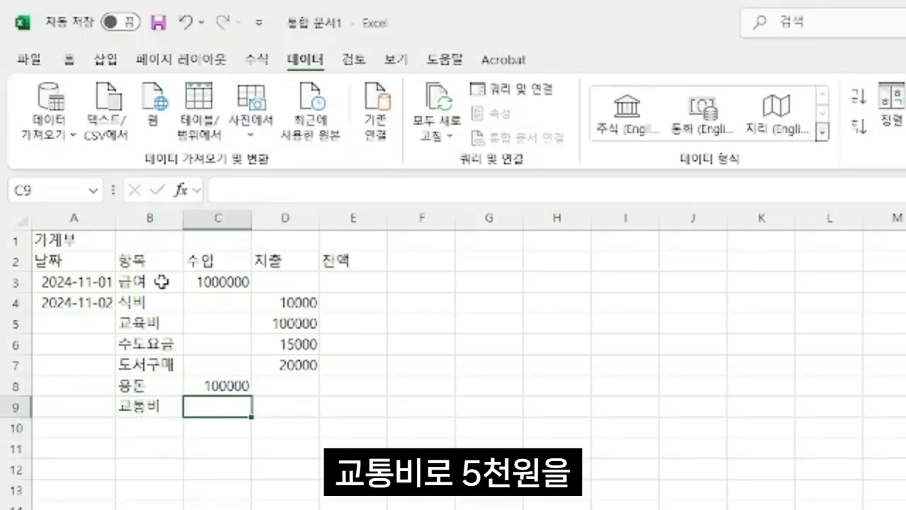
{"action": "key", "text": "Right"}
{"action": "type", "text": "5000"}
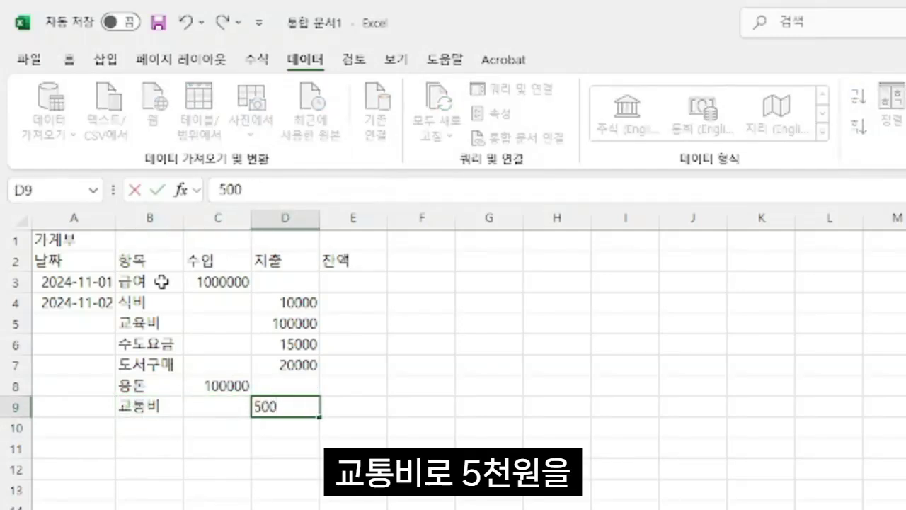
{"action": "key", "text": "Return"}
Examine how readable the unformatted amounts are in the 수입 and 지출 columns, C3 to D9, especially the 급여 income.
{"action": "left_click", "coordinate": [344, 341]}
{"action": "left_click", "coordinate": [328, 444]}
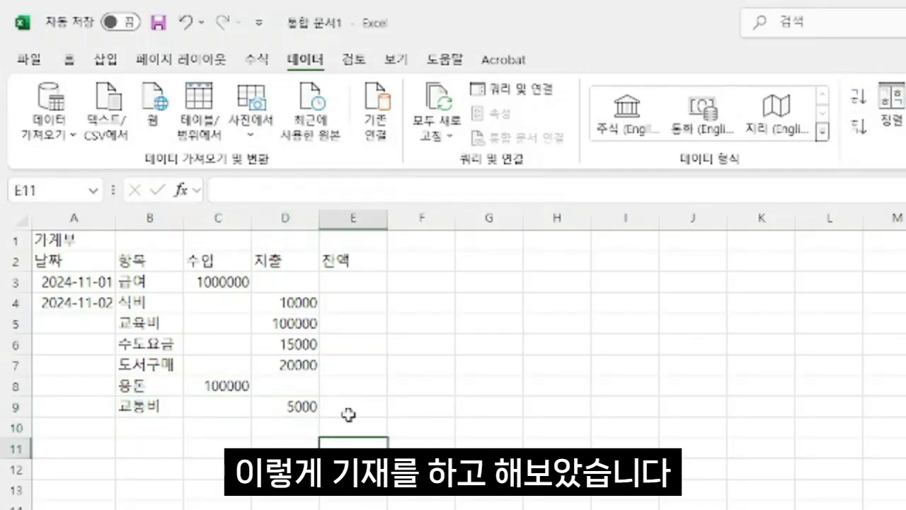
{"action": "left_click", "coordinate": [397, 369]}
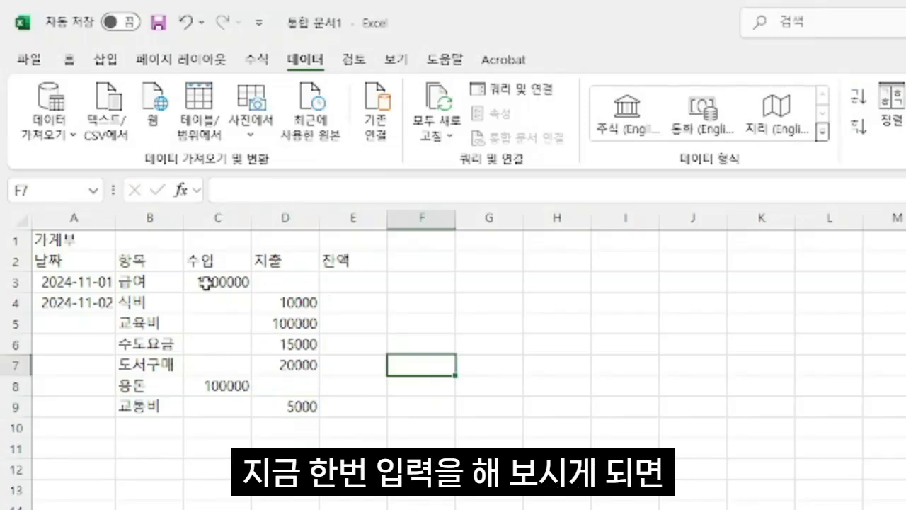
{"action": "left_click", "coordinate": [365, 282]}
{"action": "left_click", "coordinate": [210, 283]}
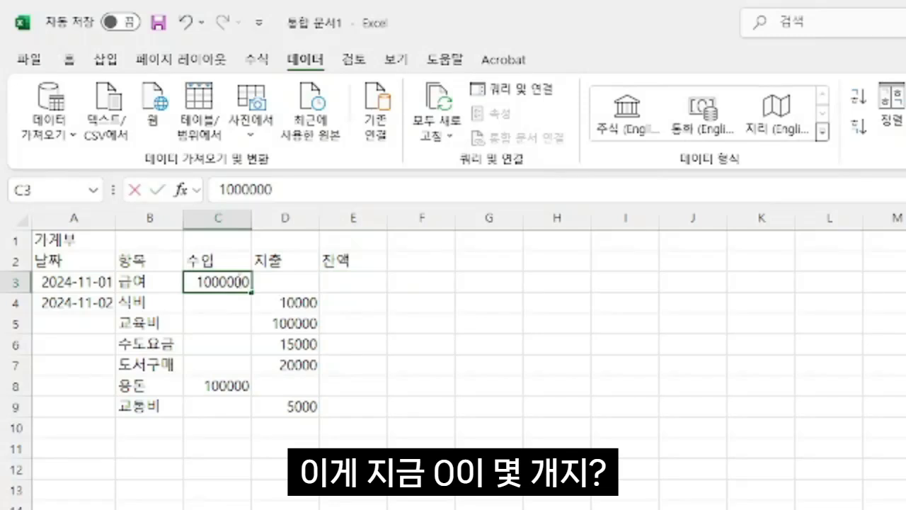
{"action": "double_click", "coordinate": [235, 282]}
{"action": "left_click", "coordinate": [380, 324]}
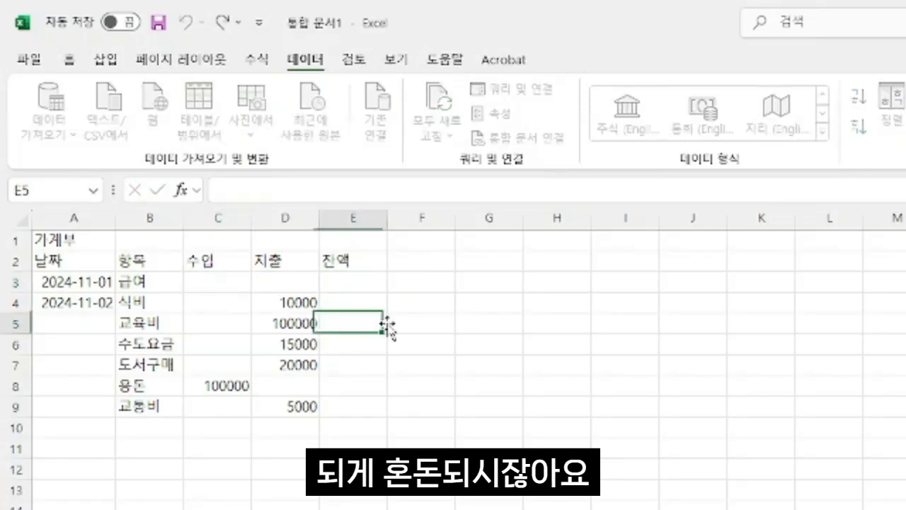
{"action": "left_click", "coordinate": [310, 385]}
{"action": "left_click", "coordinate": [257, 297]}
{"action": "left_click", "coordinate": [220, 285]}
{"action": "left_click_drag", "start_coordinate": [237, 284], "coordinate": [281, 396]}
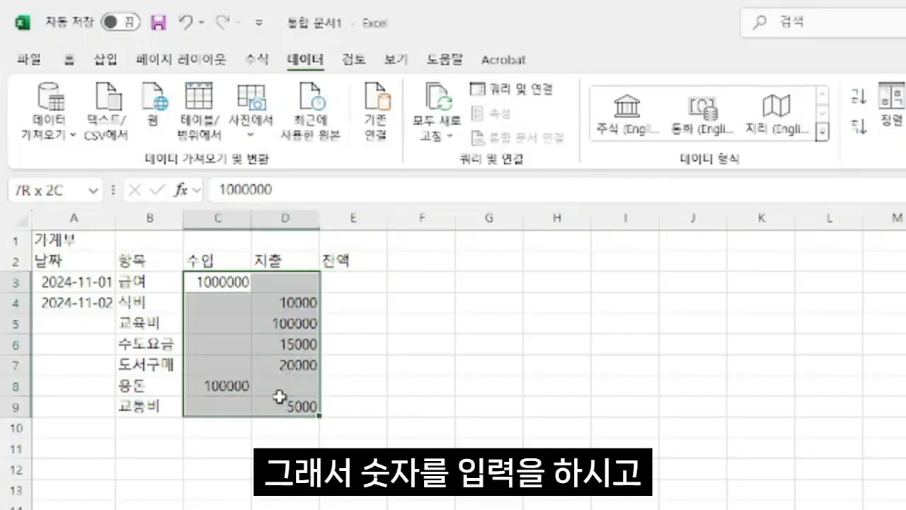
{"action": "left_click", "coordinate": [359, 390]}
Apply the comma style to the 급여 income in cell C3.
{"action": "left_click", "coordinate": [213, 280]}
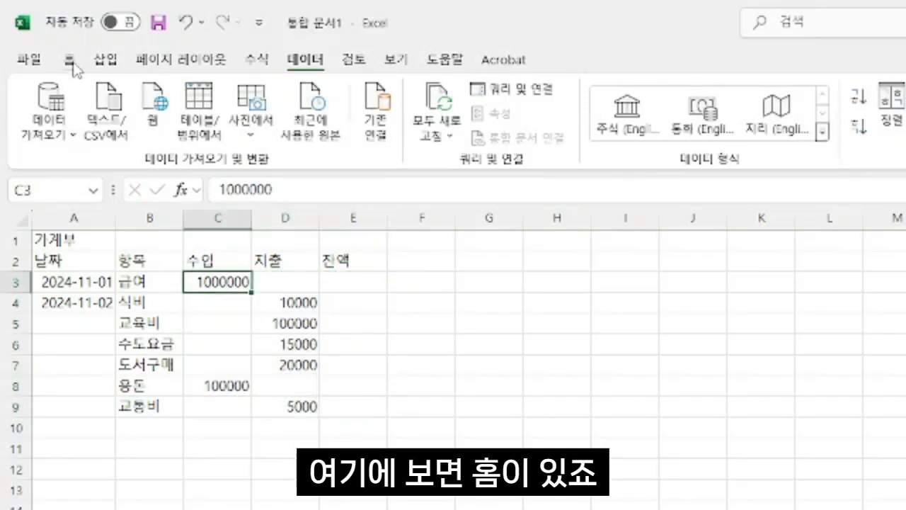
{"action": "left_click", "coordinate": [70, 62]}
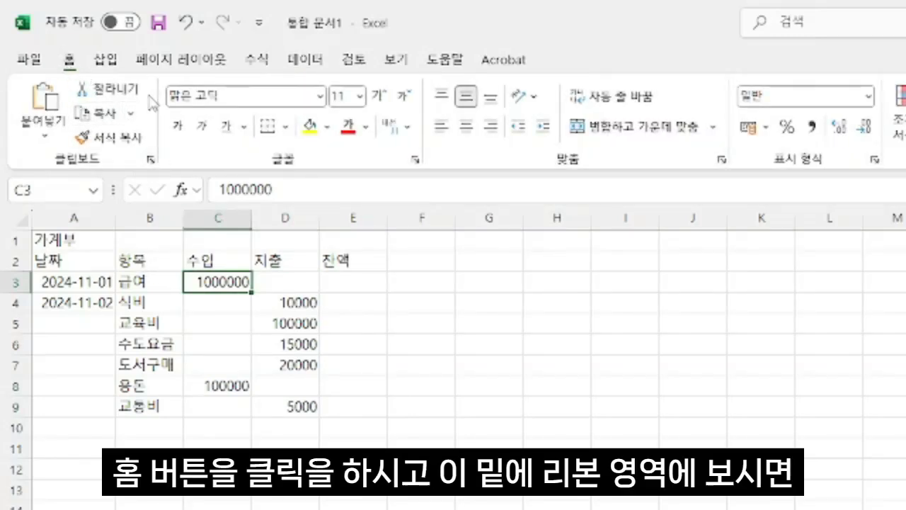
{"action": "left_click", "coordinate": [814, 127]}
{"action": "left_click", "coordinate": [494, 373]}
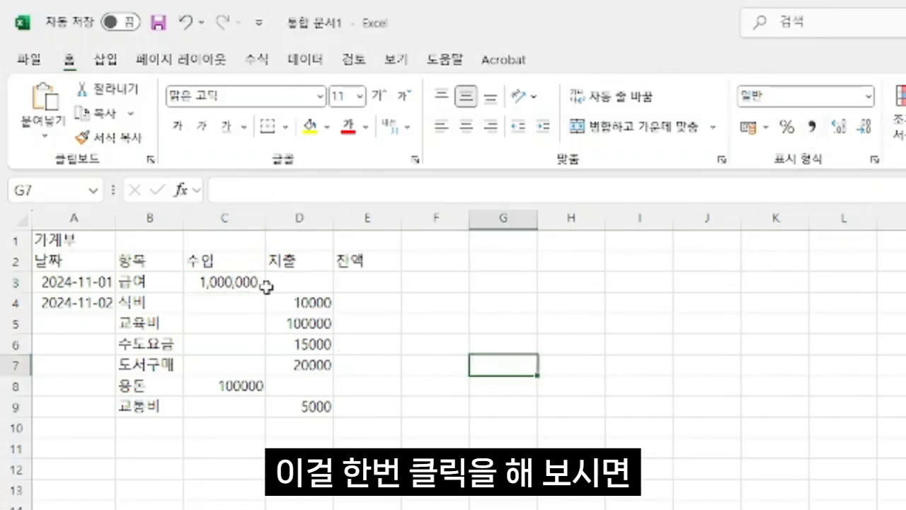
{"action": "left_click", "coordinate": [241, 282]}
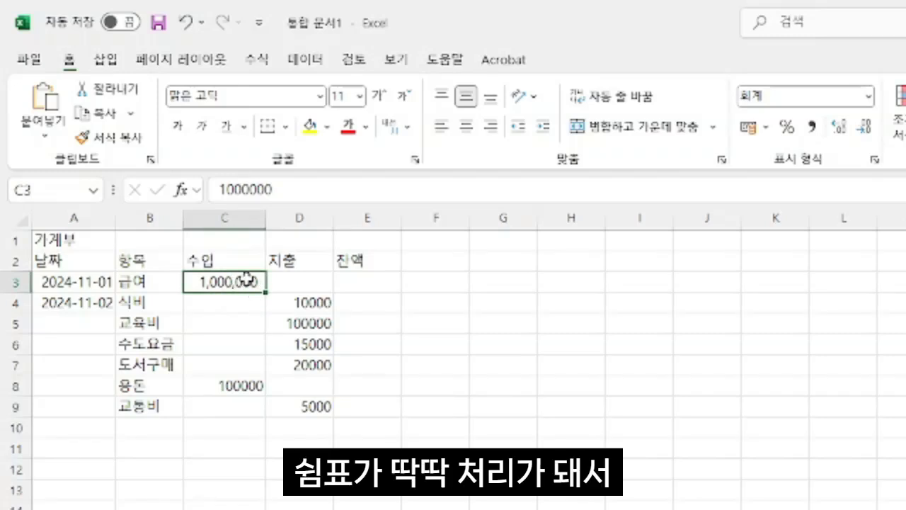
{"action": "left_click", "coordinate": [288, 284]}
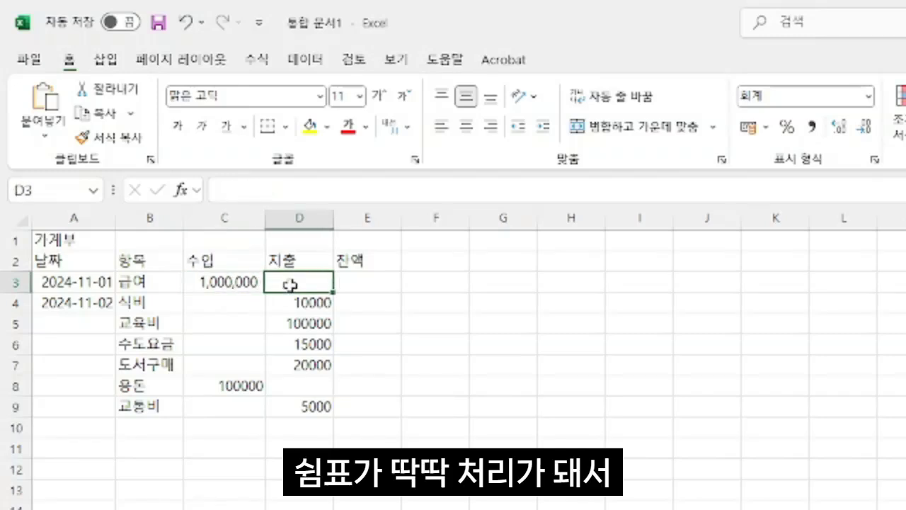
{"action": "left_click", "coordinate": [242, 281]}
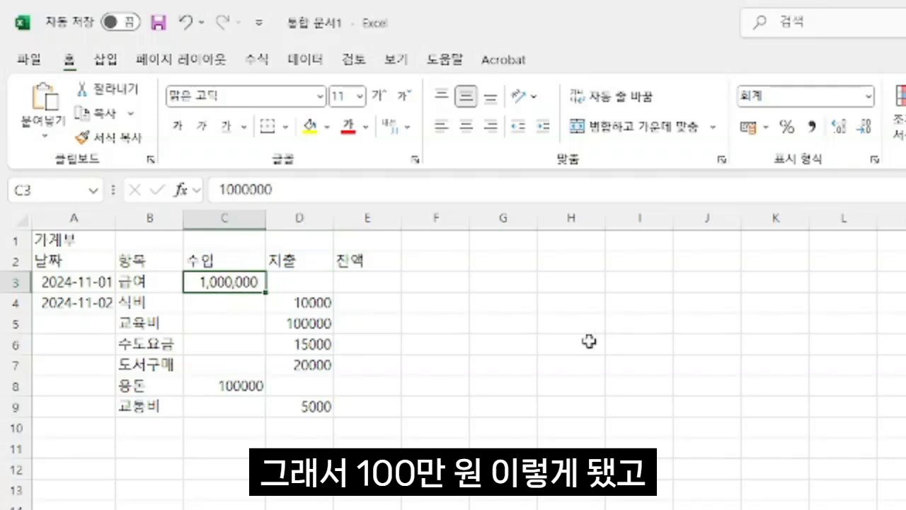
Apply the comma style to the 식비 expense in cell D4 and the 교육비 expense in cell D5.
{"action": "left_click", "coordinate": [322, 304]}
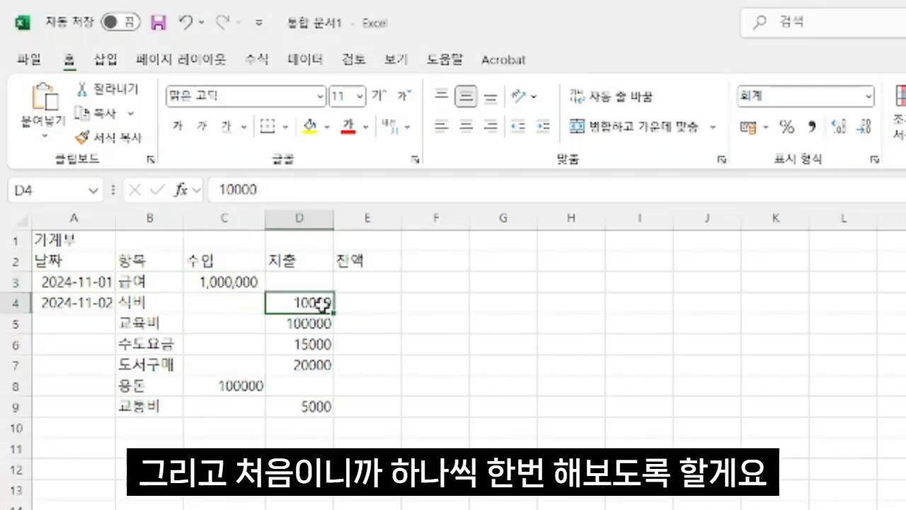
{"action": "left_click", "coordinate": [813, 129]}
{"action": "left_click", "coordinate": [310, 324]}
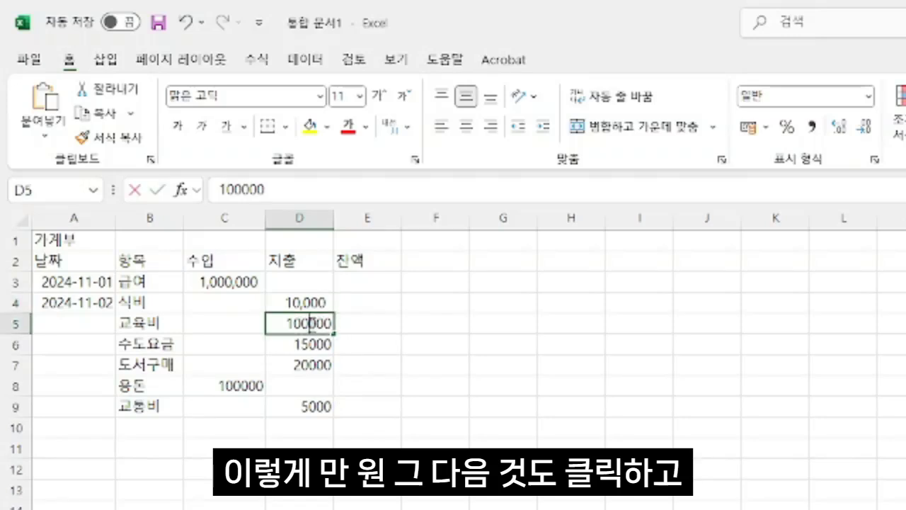
{"action": "left_click", "coordinate": [490, 358]}
{"action": "left_click", "coordinate": [324, 323]}
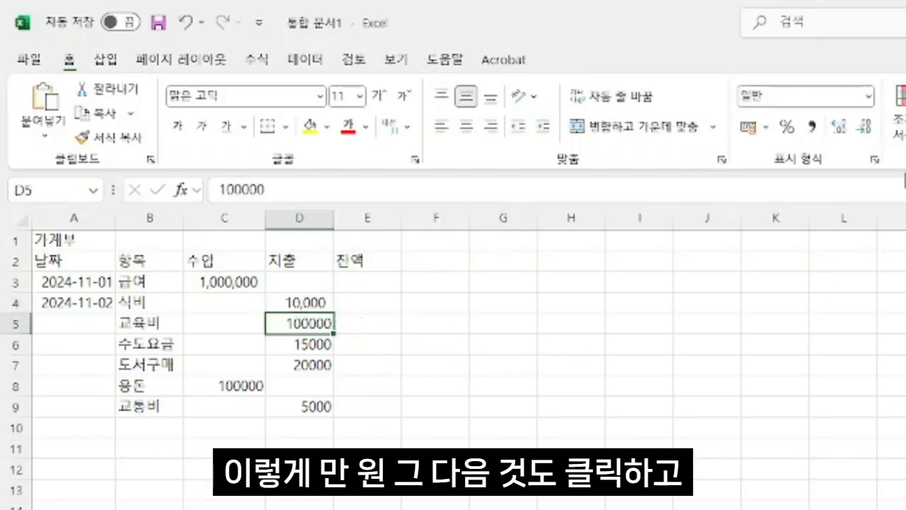
{"action": "left_click", "coordinate": [816, 130]}
{"action": "left_click_drag", "start_coordinate": [340, 328], "coordinate": [328, 360]}
Apply the comma style to the 수도요금 expense in cell D6 and the 도서구매 expense in cell D7.
{"action": "left_click", "coordinate": [325, 344]}
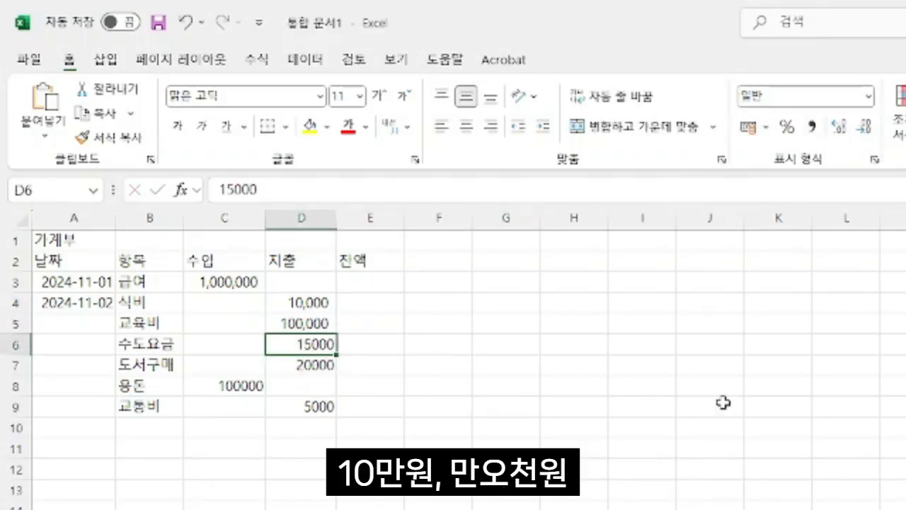
{"action": "left_click", "coordinate": [813, 128]}
{"action": "left_click", "coordinate": [326, 363]}
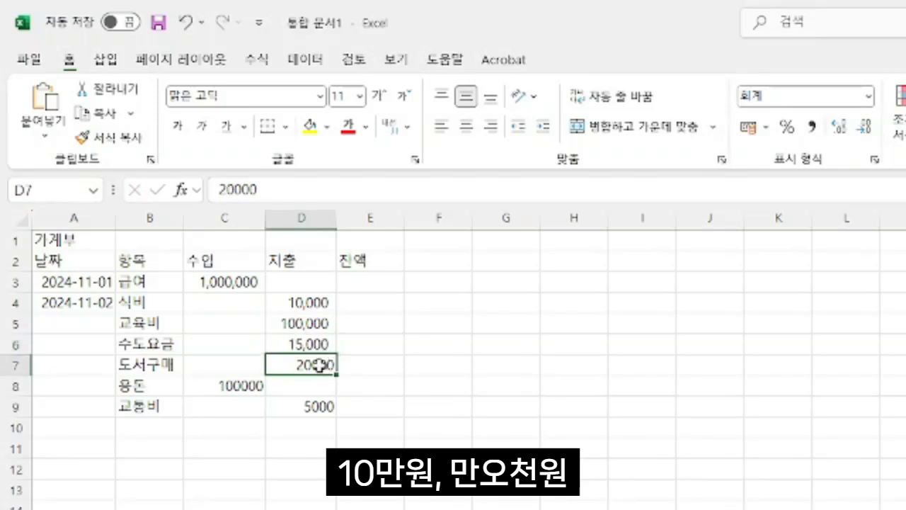
{"action": "left_click", "coordinate": [813, 127]}
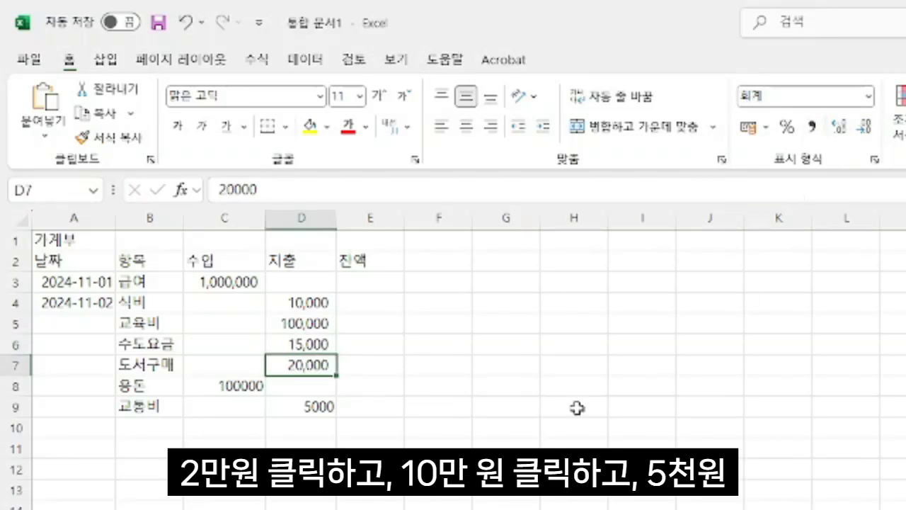
Apply the comma style to the 용돈 income in cell C8 and the 교통비 expense in cell D9.
{"action": "left_click", "coordinate": [239, 383]}
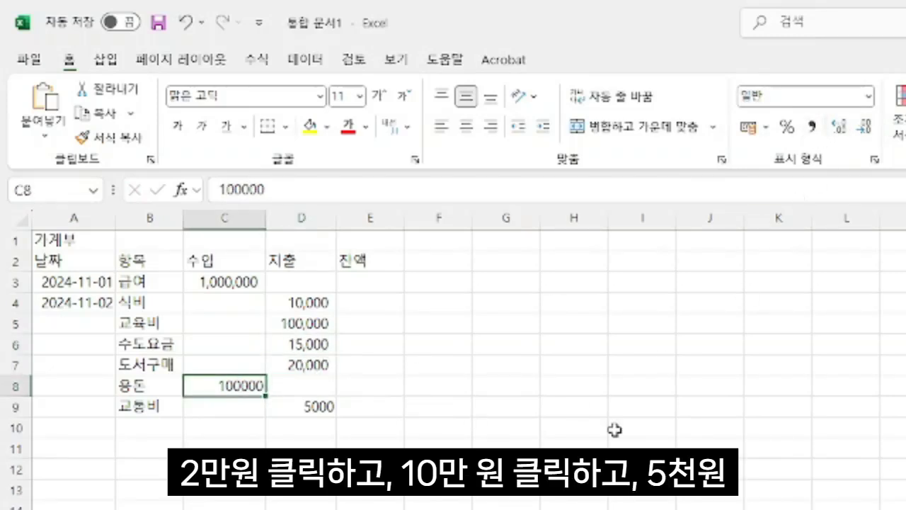
{"action": "left_click", "coordinate": [813, 128]}
{"action": "left_click", "coordinate": [311, 405]}
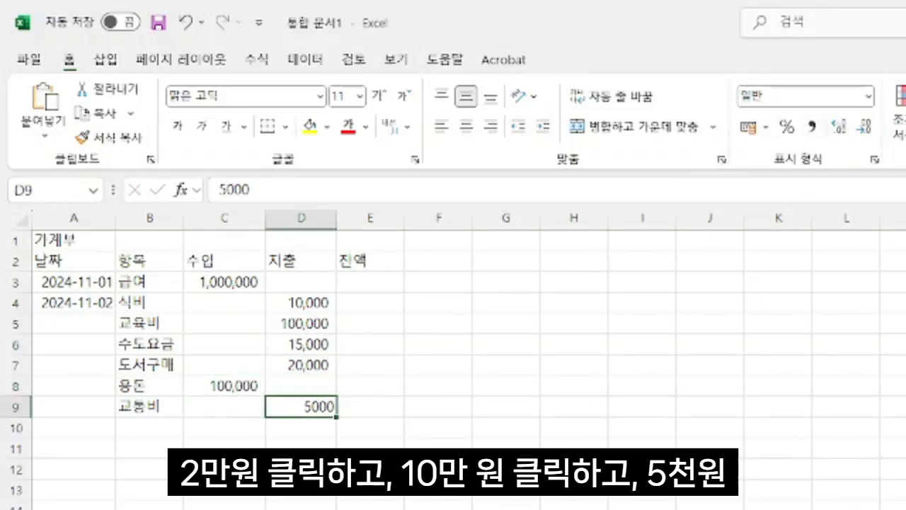
{"action": "left_click", "coordinate": [813, 127]}
{"action": "left_click", "coordinate": [554, 366]}
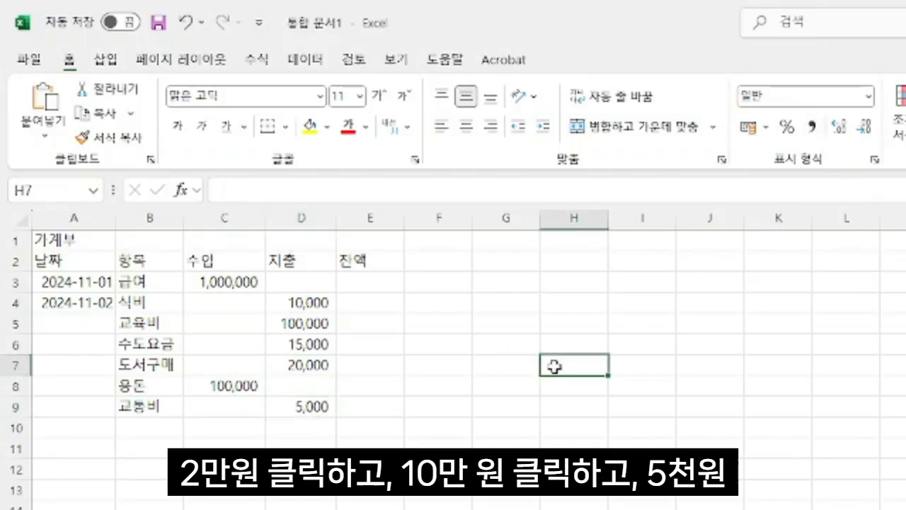
Examine how readable the comma-formatted amounts are in the 수입 and 지출 columns, C3 to D9.
{"action": "left_click", "coordinate": [397, 303]}
{"action": "left_click", "coordinate": [219, 287]}
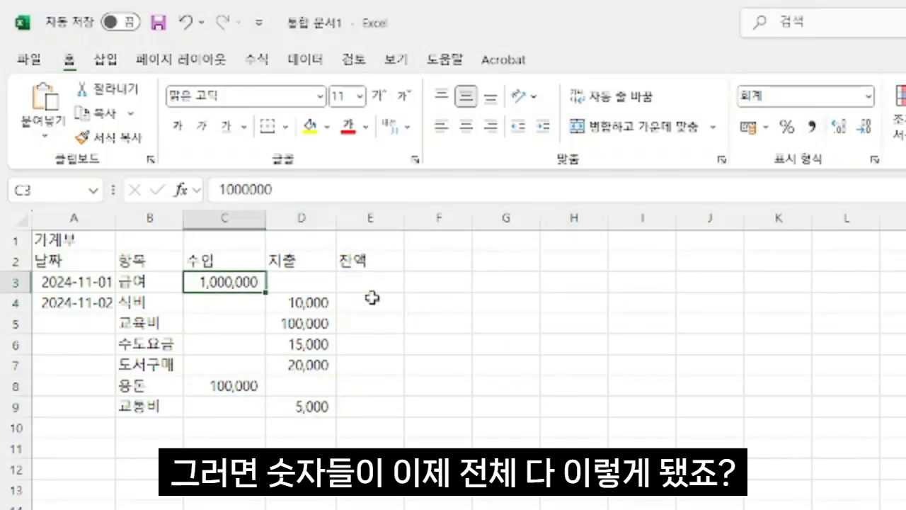
{"action": "left_click", "coordinate": [356, 370]}
{"action": "left_click", "coordinate": [226, 386]}
{"action": "left_click", "coordinate": [397, 423]}
{"action": "left_click", "coordinate": [393, 383]}
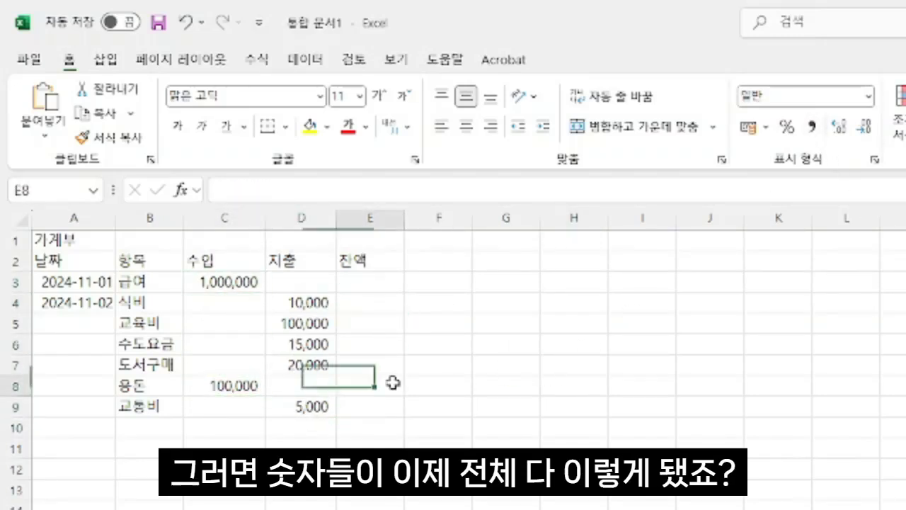
{"action": "left_click", "coordinate": [391, 306]}
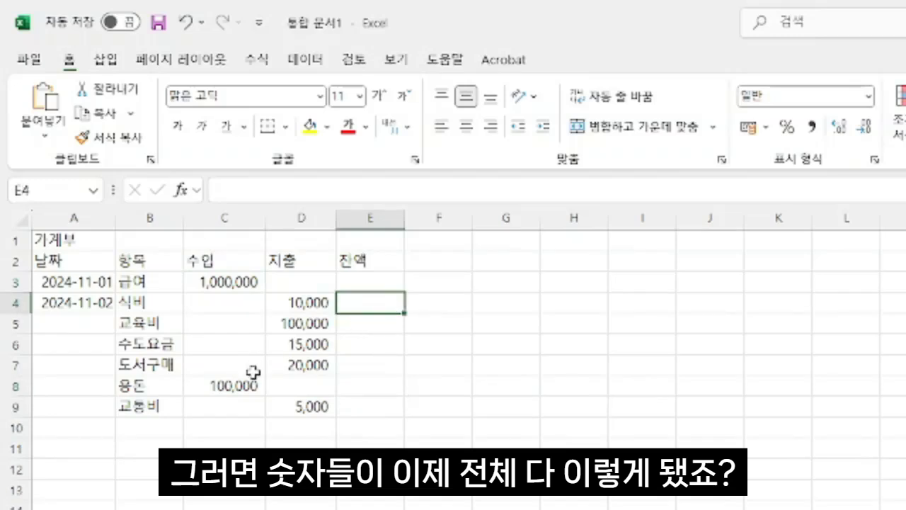
{"action": "left_click_drag", "start_coordinate": [242, 282], "coordinate": [318, 407]}
{"action": "left_click", "coordinate": [391, 366]}
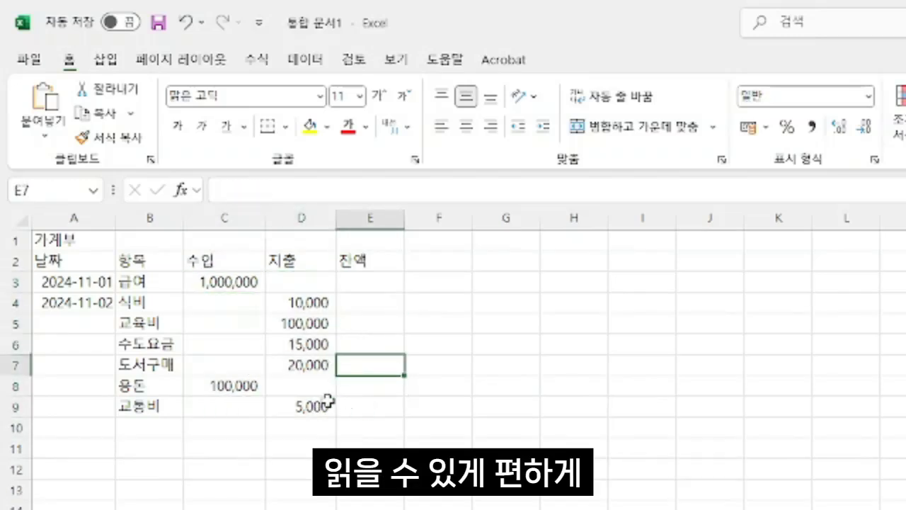
{"action": "left_click", "coordinate": [322, 406]}
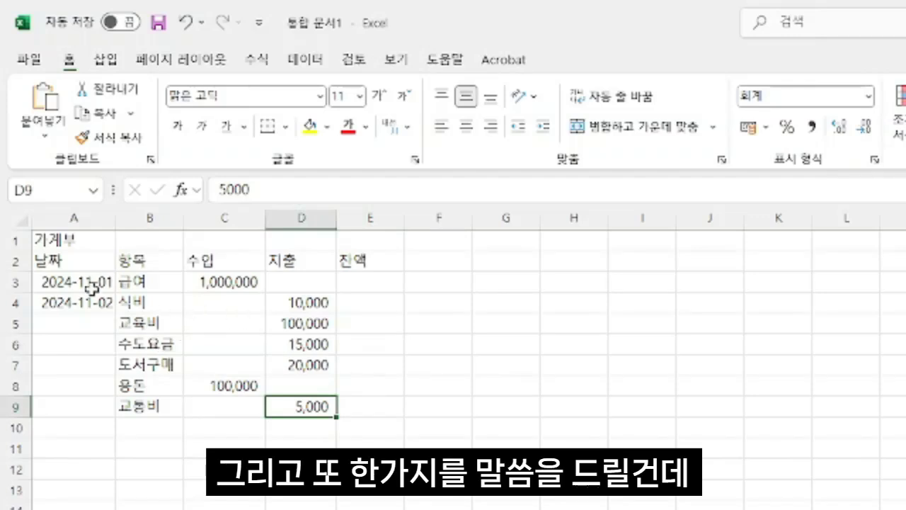
{"action": "left_click", "coordinate": [173, 301]}
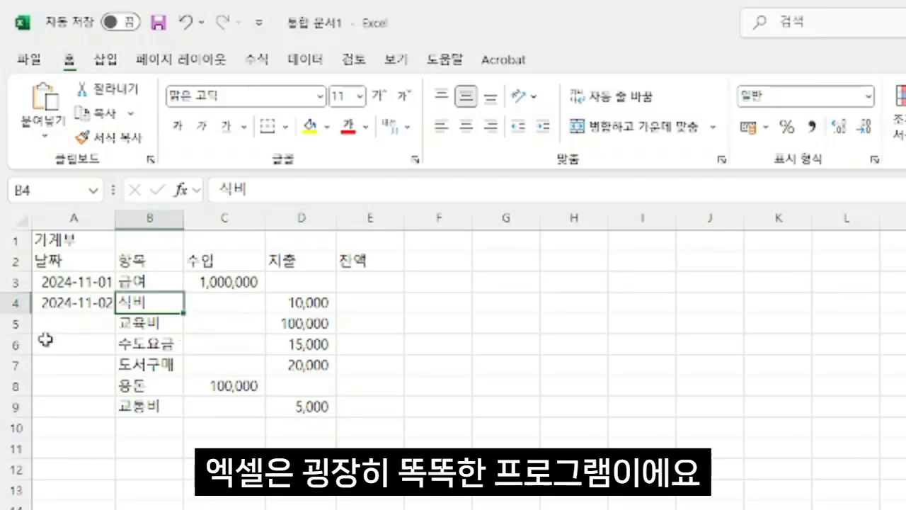
{"action": "left_click", "coordinate": [242, 342]}
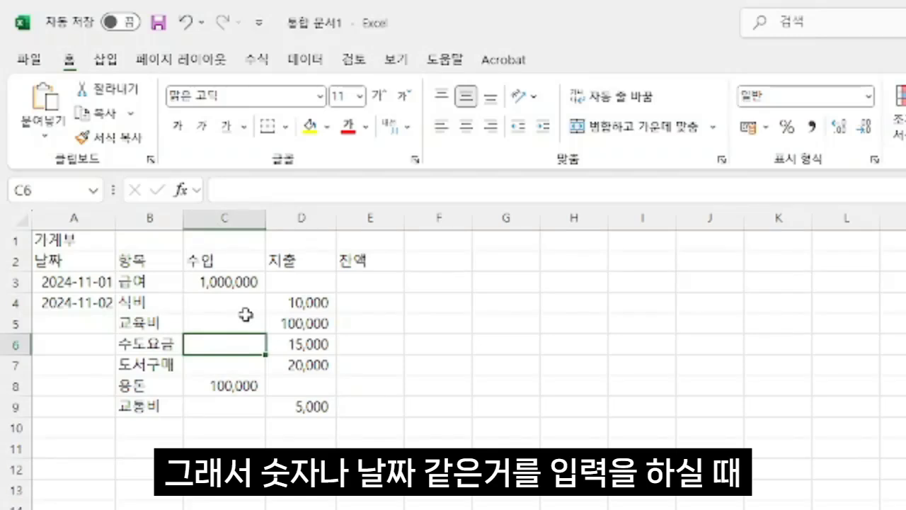
{"action": "left_click_drag", "start_coordinate": [89, 281], "coordinate": [92, 304]}
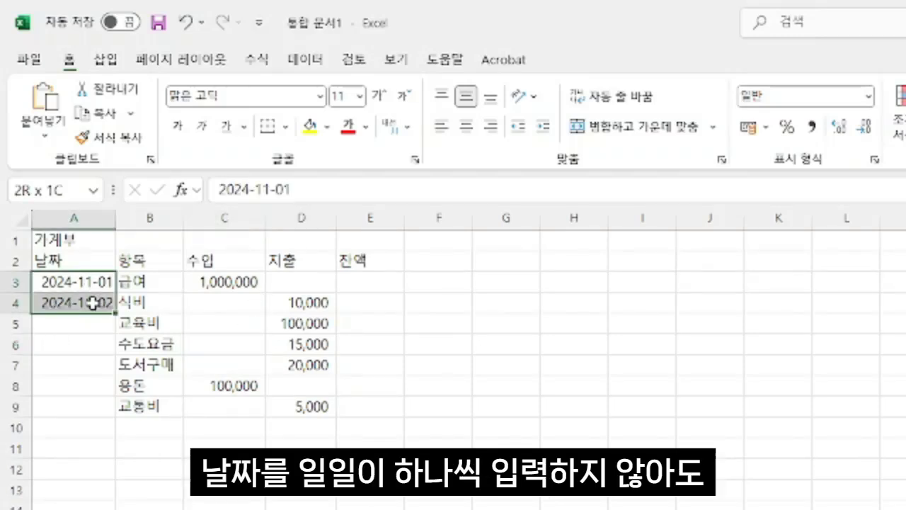
{"action": "left_click", "coordinate": [214, 303]}
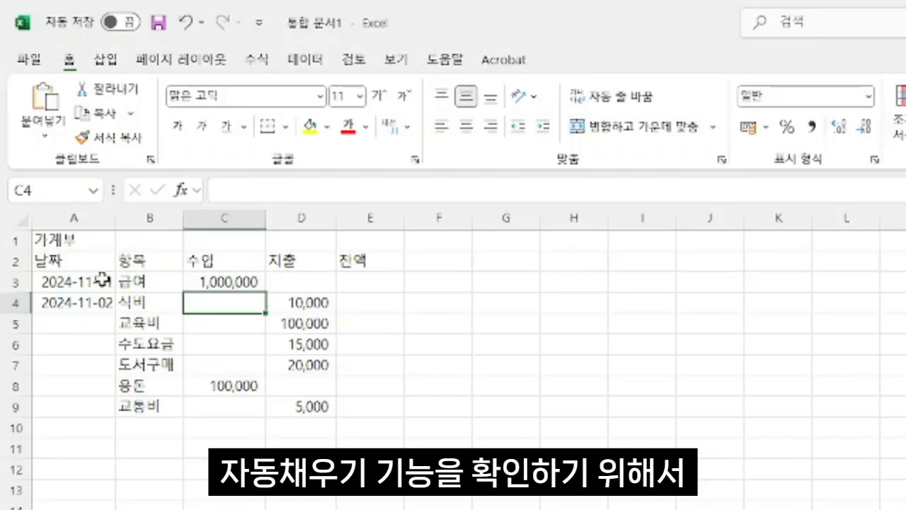
{"action": "left_click_drag", "start_coordinate": [102, 280], "coordinate": [101, 302]}
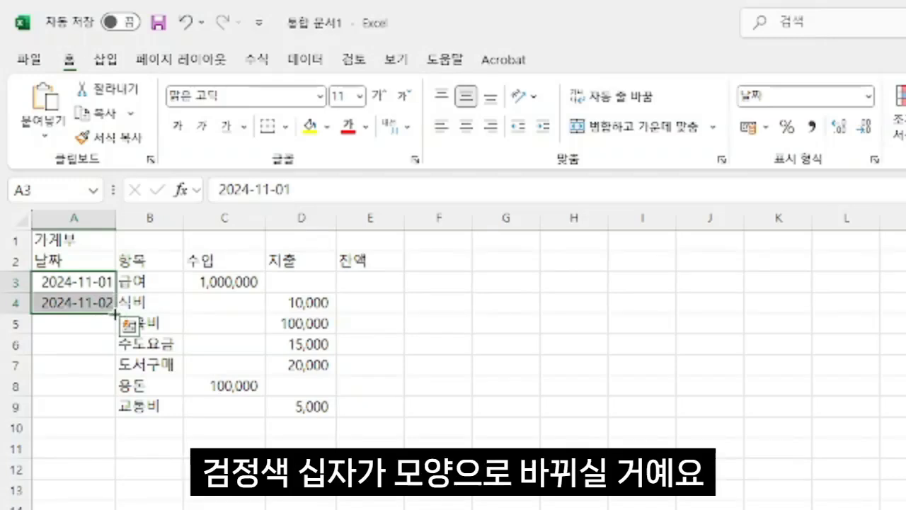
{"action": "left_click", "coordinate": [390, 361]}
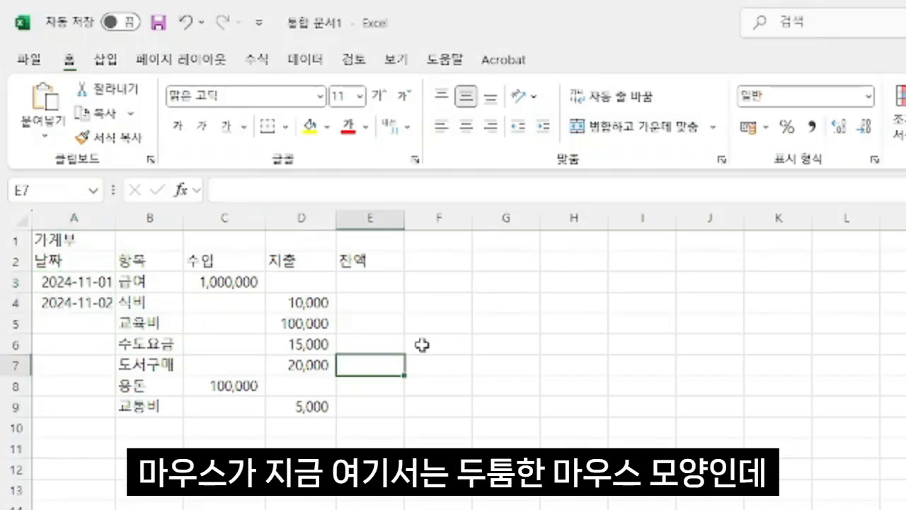
{"action": "left_click", "coordinate": [494, 309]}
{"action": "left_click", "coordinate": [435, 382]}
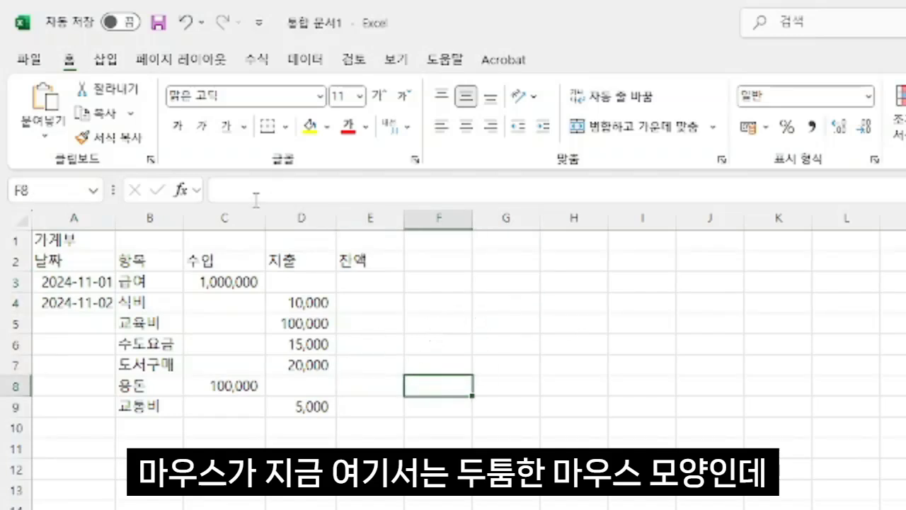
AutoFill the daily date series from cells A3:A4 down to A9, ending at 2024-11-07.
{"action": "left_click", "coordinate": [102, 284]}
{"action": "left_click_drag", "start_coordinate": [94, 298], "coordinate": [95, 297]}
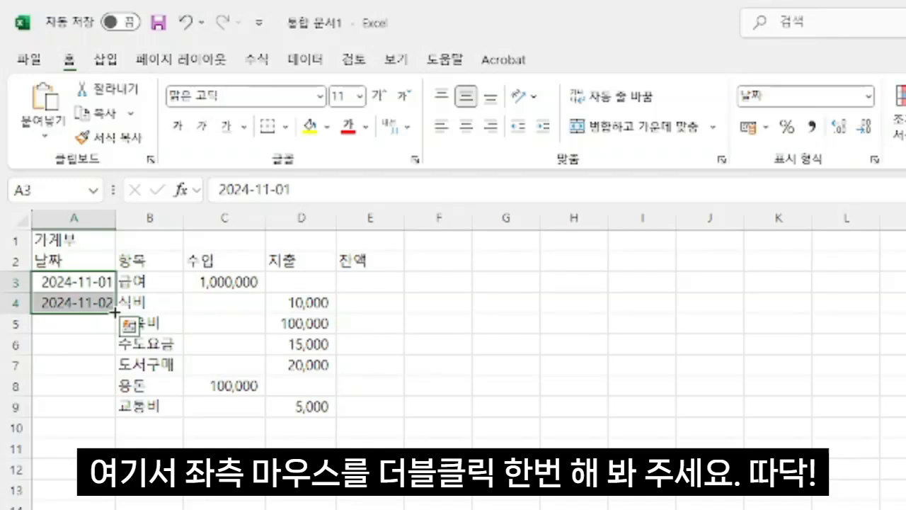
{"action": "double_click", "coordinate": [115, 312]}
{"action": "left_click", "coordinate": [223, 495]}
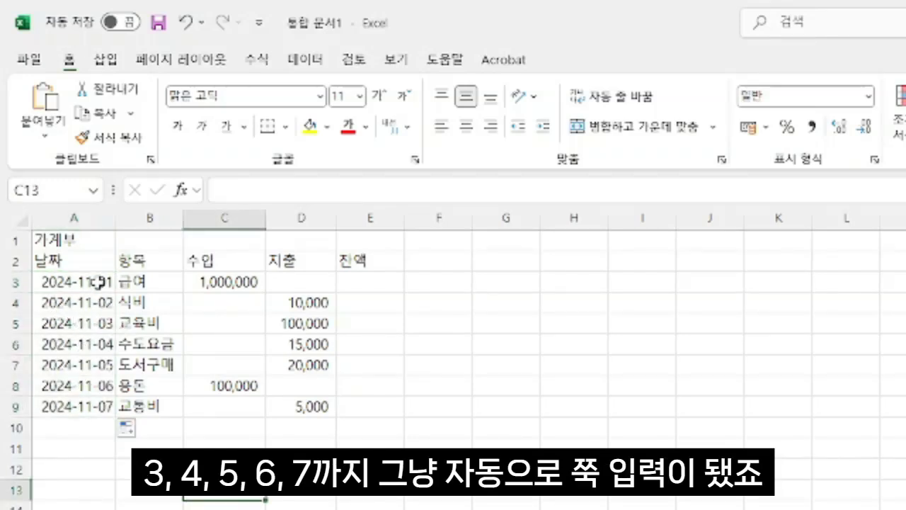
Examine the dates in A3 to A9 and how the first two dates define the pattern for the rest.
{"action": "left_click_drag", "start_coordinate": [97, 282], "coordinate": [101, 404]}
{"action": "left_click", "coordinate": [106, 504]}
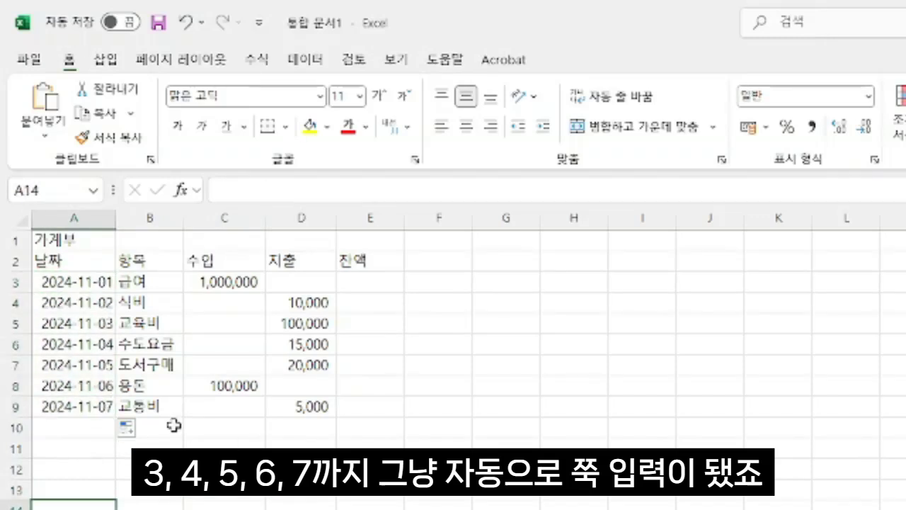
{"action": "left_click", "coordinate": [103, 281]}
{"action": "left_click", "coordinate": [103, 301]}
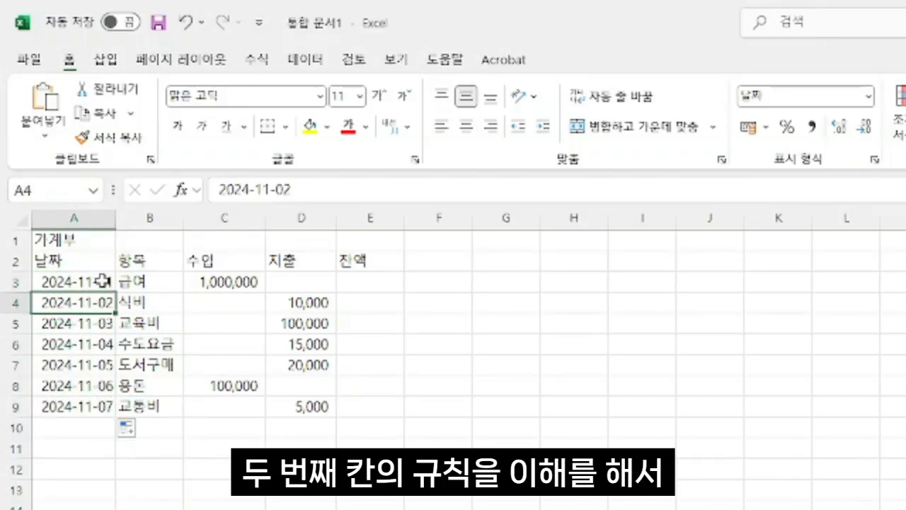
{"action": "left_click", "coordinate": [103, 281]}
{"action": "left_click_drag", "start_coordinate": [102, 283], "coordinate": [104, 302]}
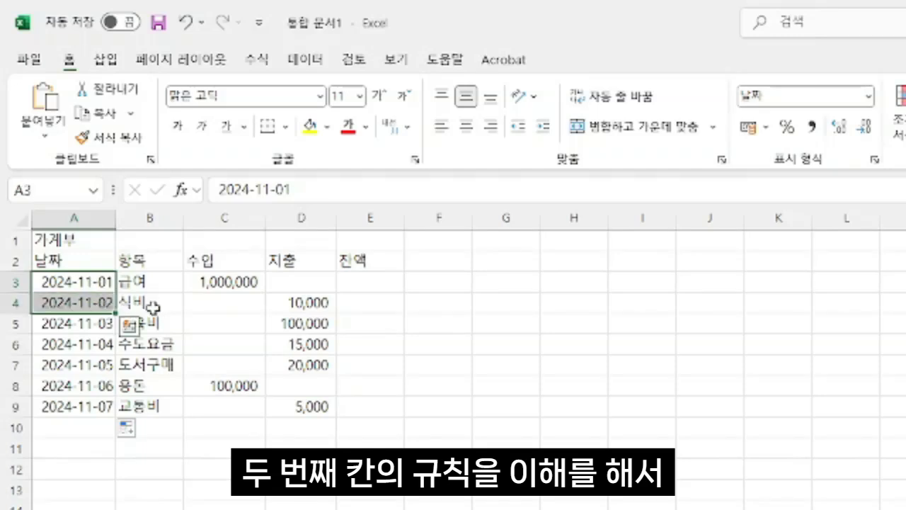
{"action": "left_click", "coordinate": [102, 284]}
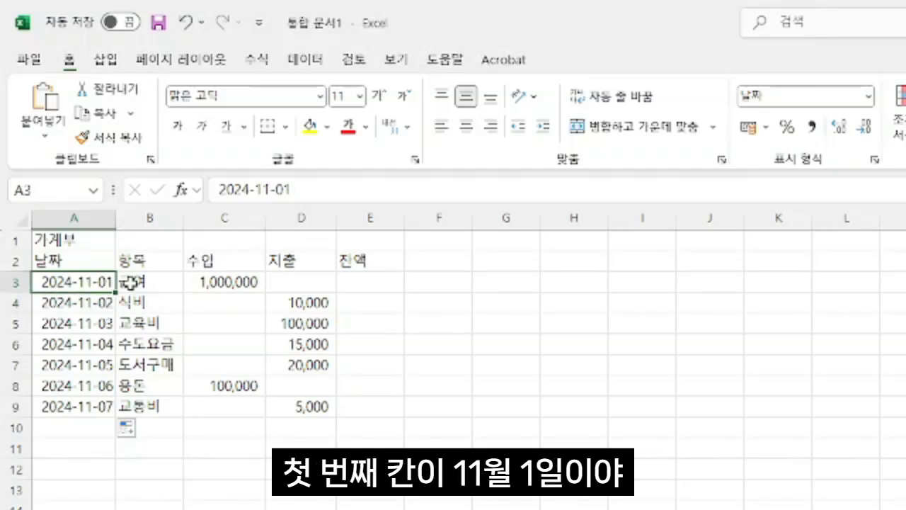
{"action": "left_click", "coordinate": [69, 302]}
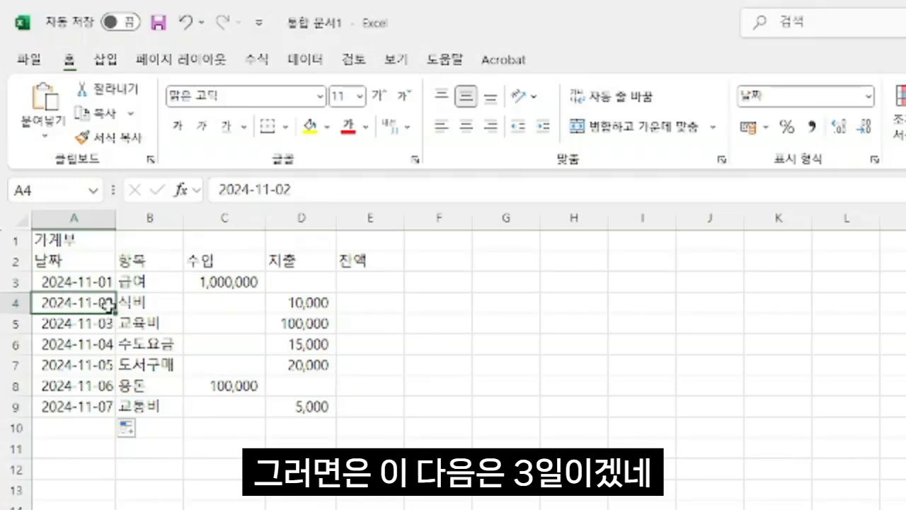
{"action": "left_click", "coordinate": [104, 322]}
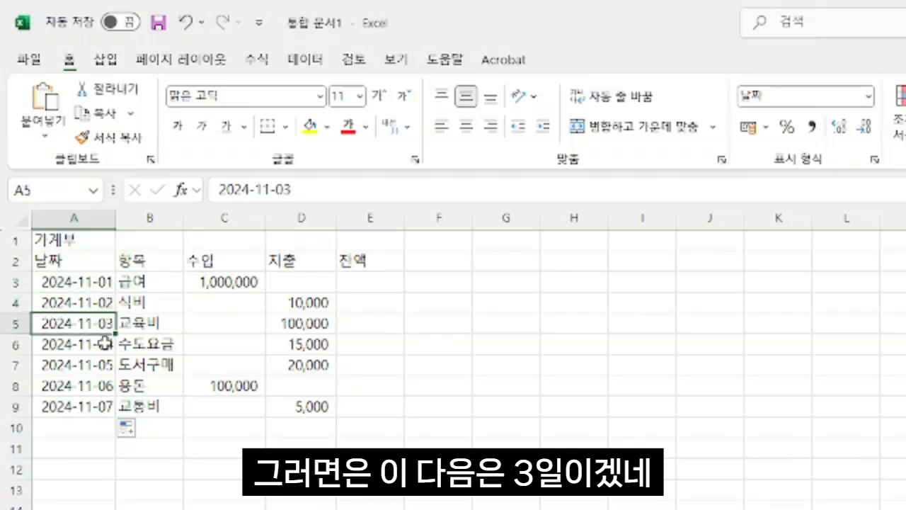
Examine the filled dates in A3 to A9 and how the fill extends to the last ledger entry, 교통비 in row 9.
{"action": "left_click", "coordinate": [104, 344]}
{"action": "left_click", "coordinate": [238, 341]}
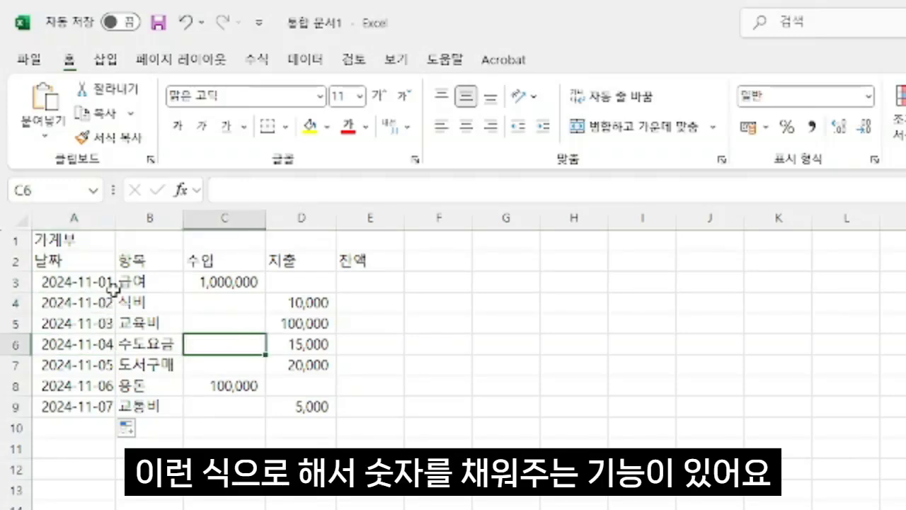
{"action": "left_click_drag", "start_coordinate": [106, 283], "coordinate": [106, 406]}
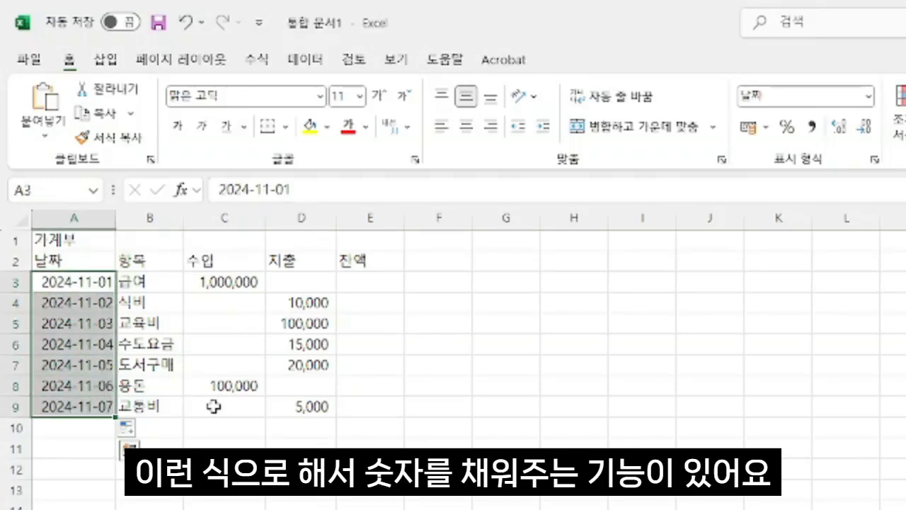
{"action": "left_click", "coordinate": [186, 469]}
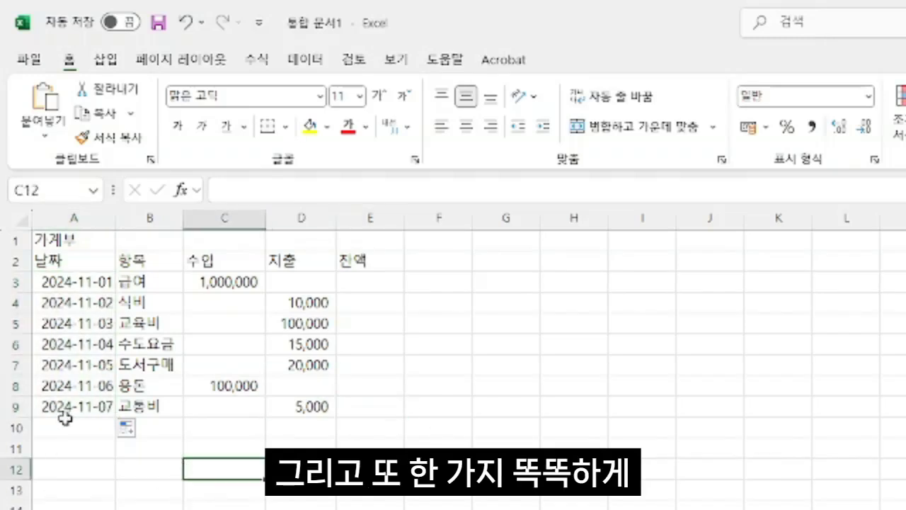
{"action": "left_click_drag", "start_coordinate": [59, 301], "coordinate": [301, 509]}
{"action": "left_click", "coordinate": [187, 441]}
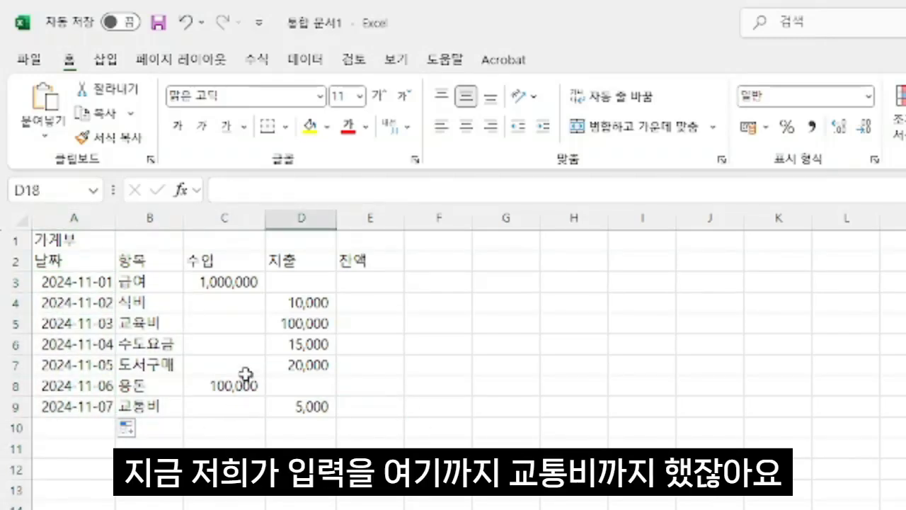
{"action": "left_click", "coordinate": [221, 347]}
{"action": "left_click", "coordinate": [170, 408]}
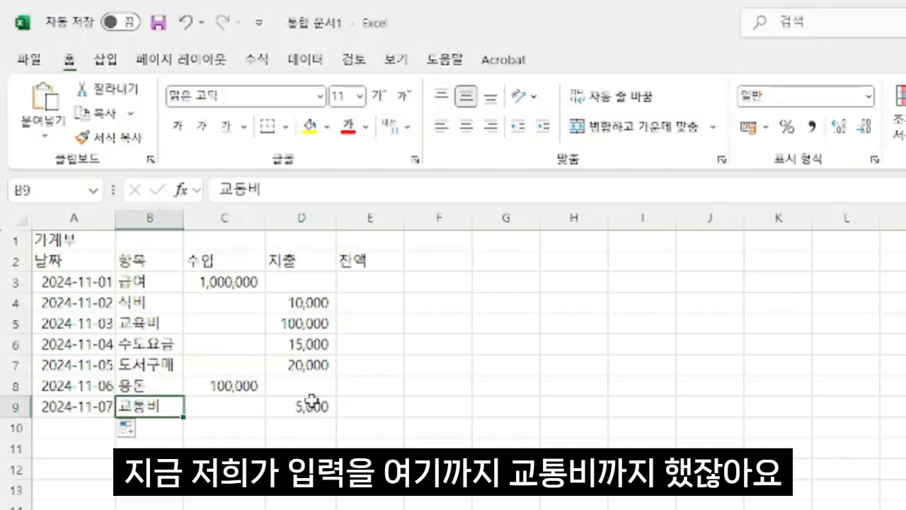
{"action": "left_click", "coordinate": [149, 453]}
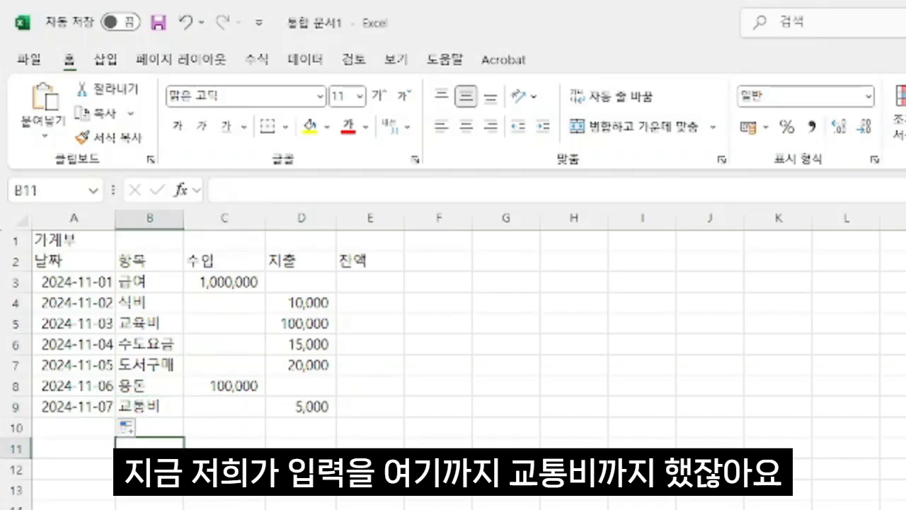
{"action": "left_click", "coordinate": [173, 405]}
{"action": "left_click", "coordinate": [63, 409]}
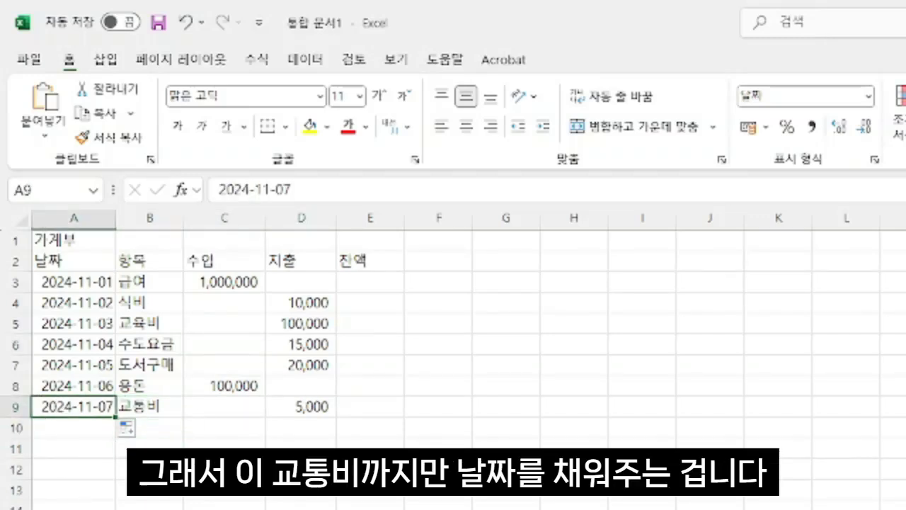
{"action": "left_click", "coordinate": [209, 409]}
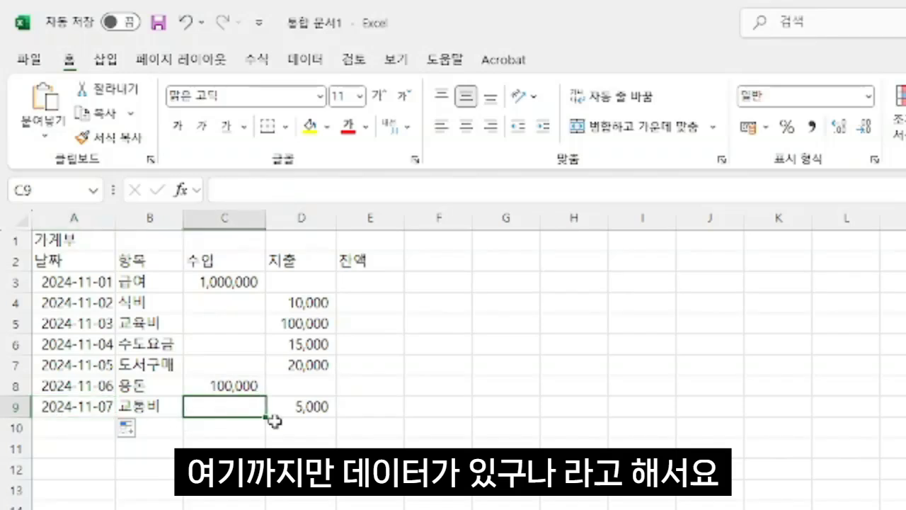
{"action": "left_click", "coordinate": [428, 374]}
{"action": "left_click", "coordinate": [225, 496]}
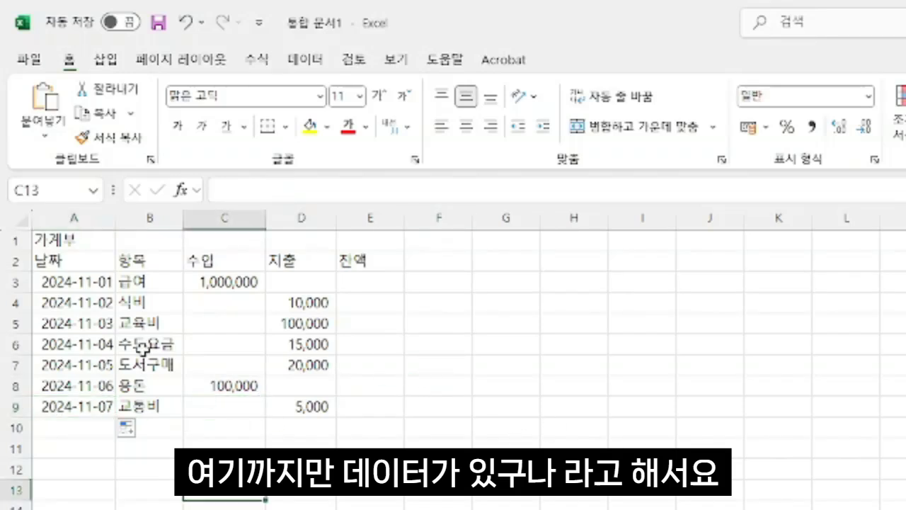
{"action": "left_click", "coordinate": [103, 287]}
{"action": "left_click", "coordinate": [99, 300]}
{"action": "left_click", "coordinate": [96, 320]}
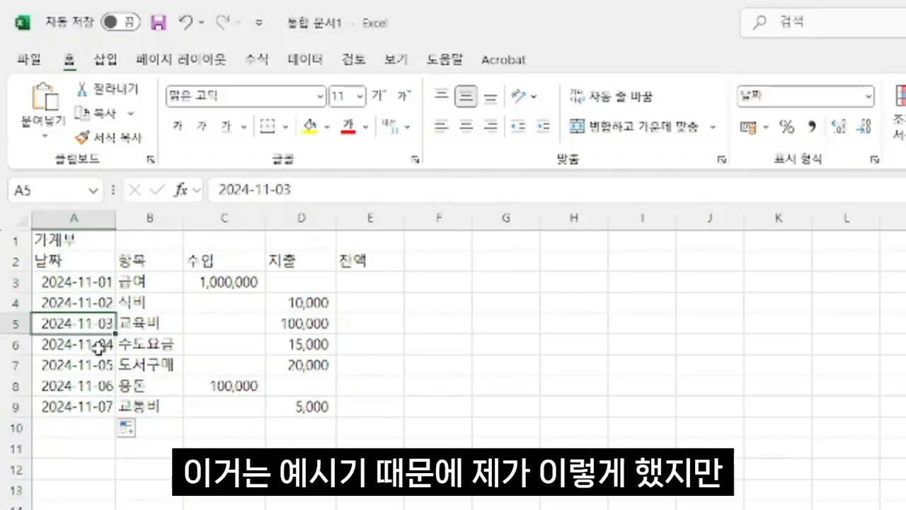
{"action": "left_click", "coordinate": [334, 361]}
{"action": "left_click", "coordinate": [104, 344]}
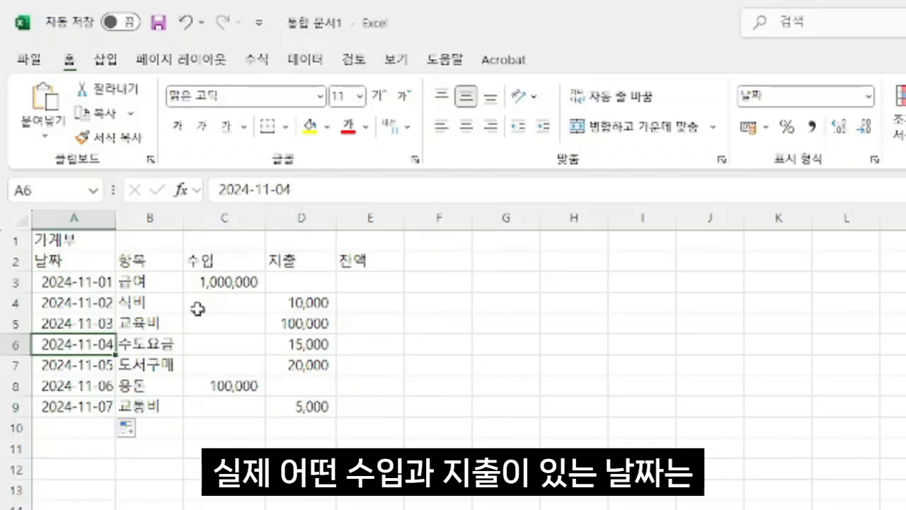
Change the 도서구매 date in A7 to 2024-11-07 and the 용돈 date in A8 to 2024-11-10.
{"action": "double_click", "coordinate": [98, 365]}
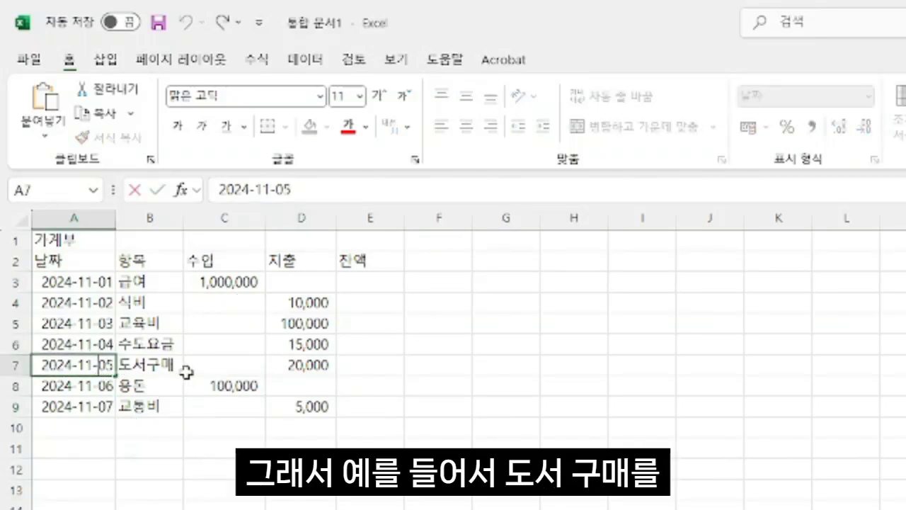
{"action": "key", "text": "BackSpace"}
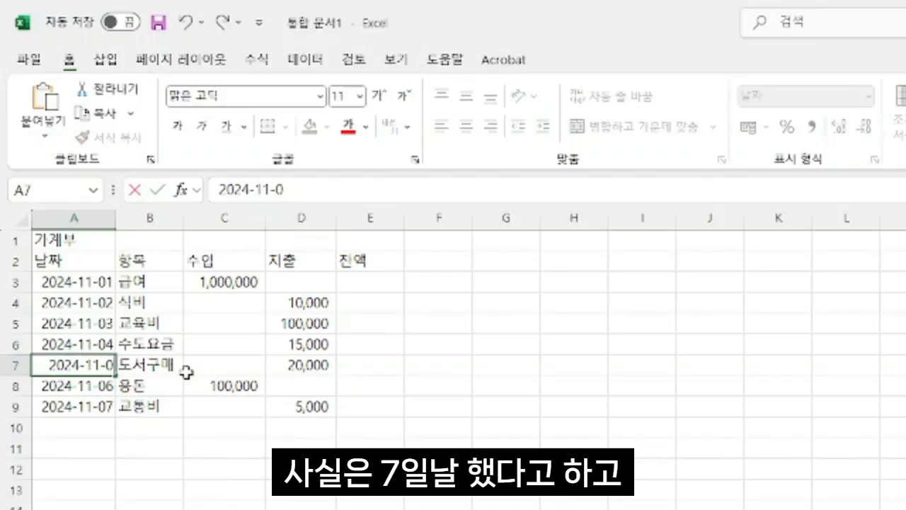
{"action": "type", "text": "7"}
{"action": "key", "text": "Return"}
{"action": "key", "text": "F2"}
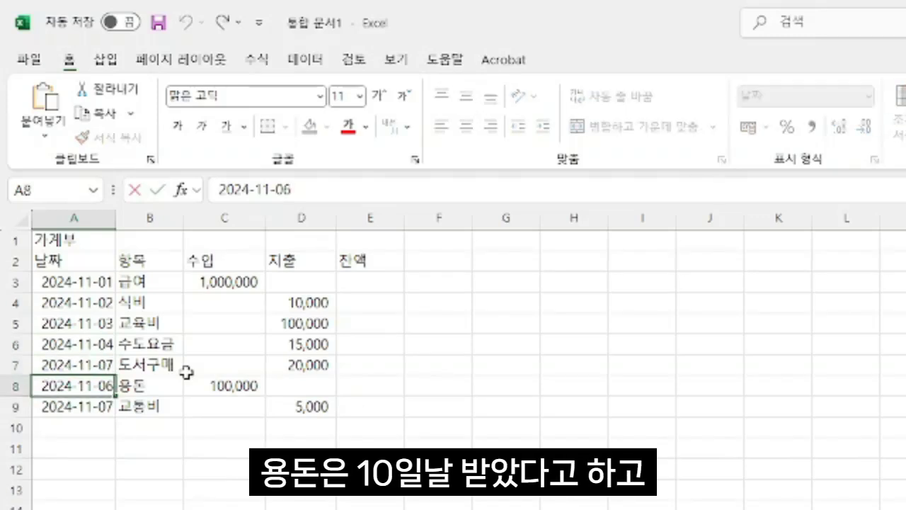
{"action": "key", "text": "BackSpace"}
{"action": "key", "text": "BackSpace"}
{"action": "type", "text": "10"}
{"action": "key", "text": "Return"}
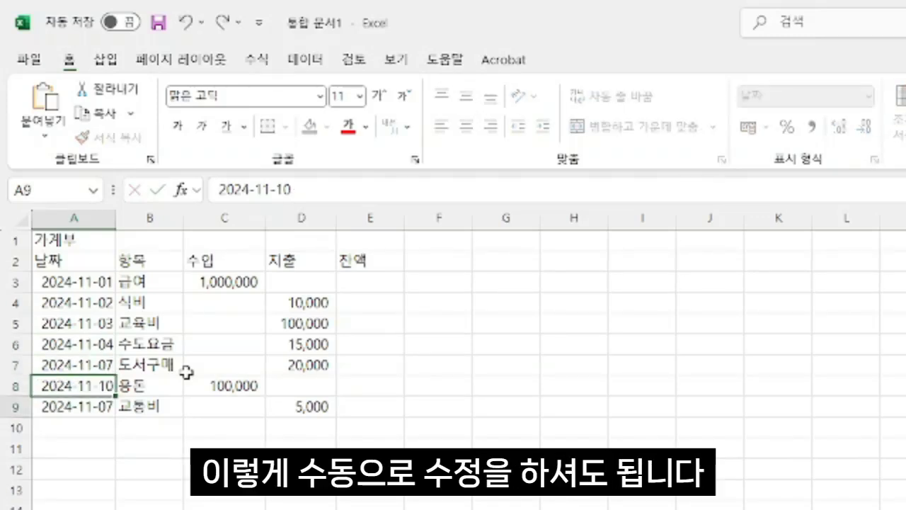
Change the 교통비 date in cell A9 to 2024-11-20 and check the edited date column.
{"action": "key", "text": "F2"}
{"action": "key", "text": "BackSpace"}
{"action": "key", "text": "BackSpace"}
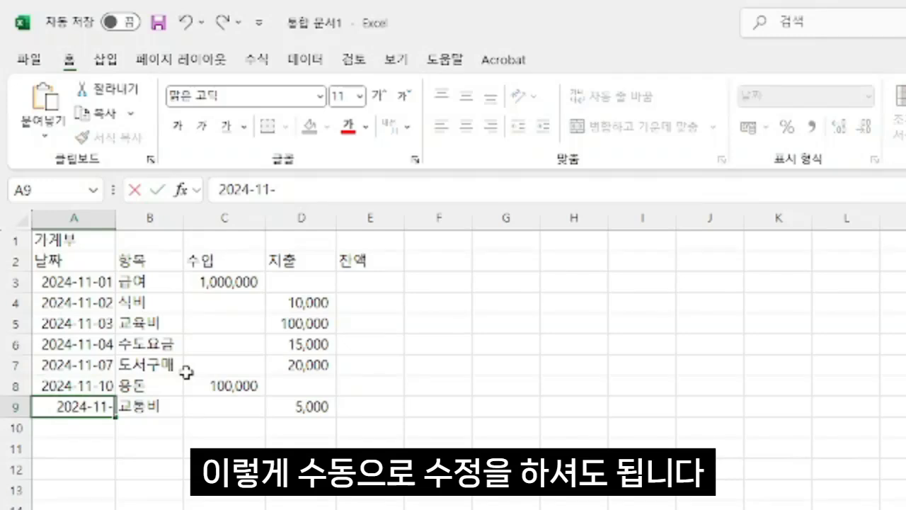
{"action": "type", "text": "20"}
{"action": "key", "text": "Return"}
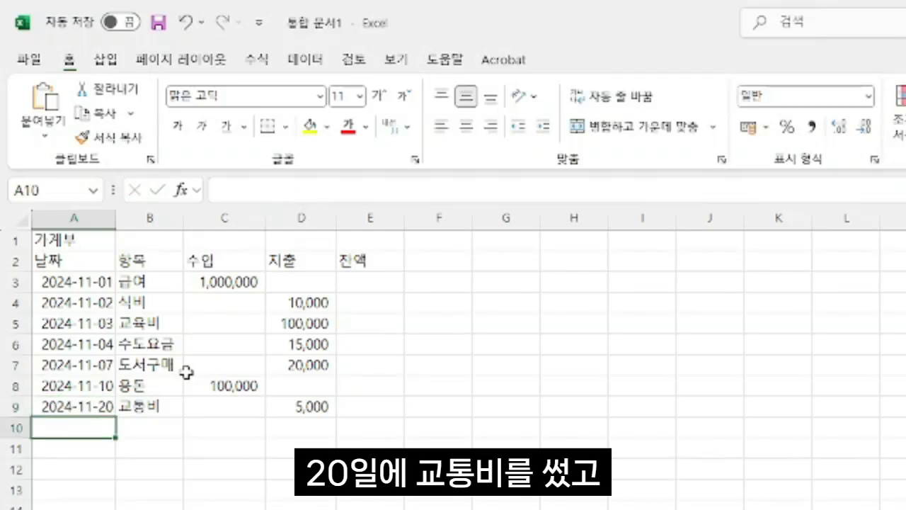
{"action": "left_click_drag", "start_coordinate": [93, 302], "coordinate": [101, 399]}
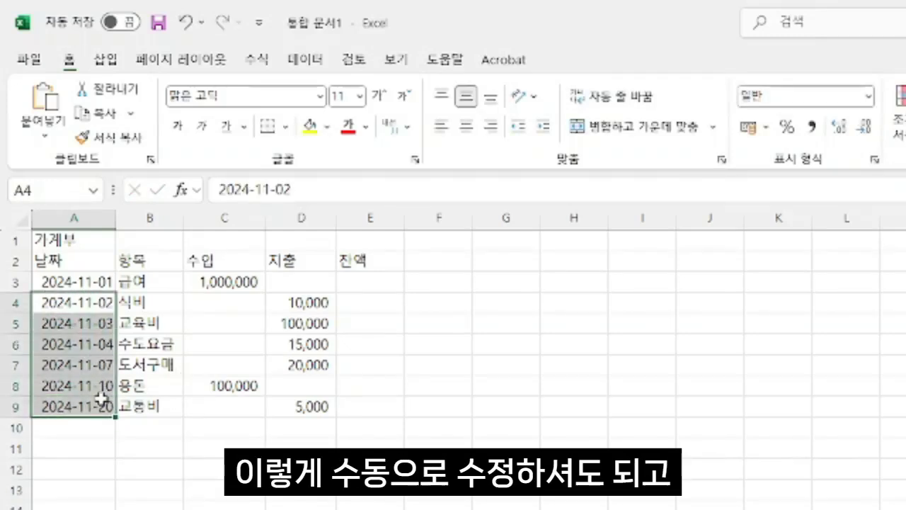
{"action": "left_click", "coordinate": [637, 423]}
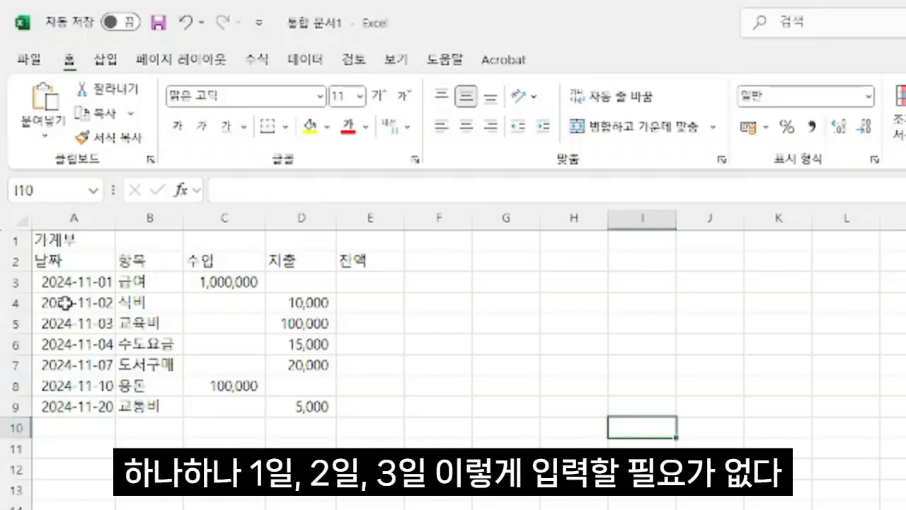
AutoFill the daily series from A3:A4 down to A9 again, overwriting the manually edited dates.
{"action": "left_click", "coordinate": [89, 281]}
{"action": "left_click", "coordinate": [95, 298]}
{"action": "left_click", "coordinate": [98, 323]}
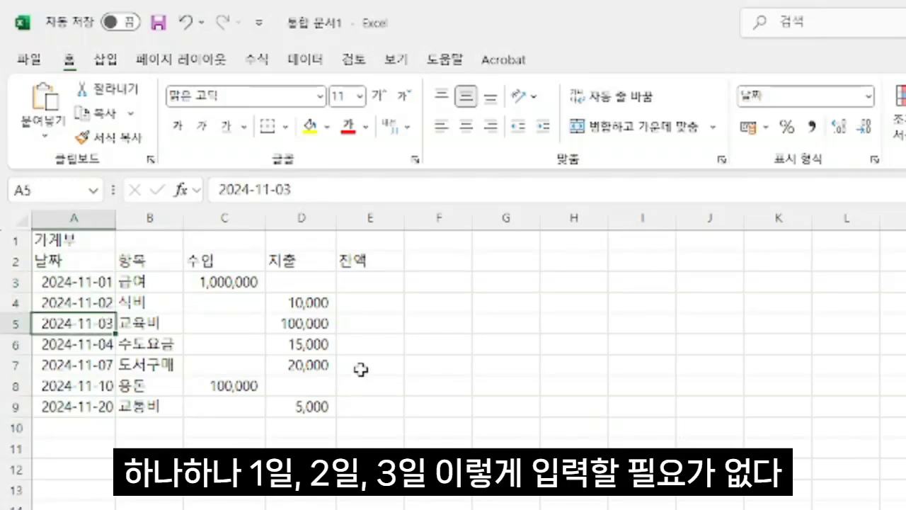
{"action": "left_click_drag", "start_coordinate": [87, 281], "coordinate": [95, 299]}
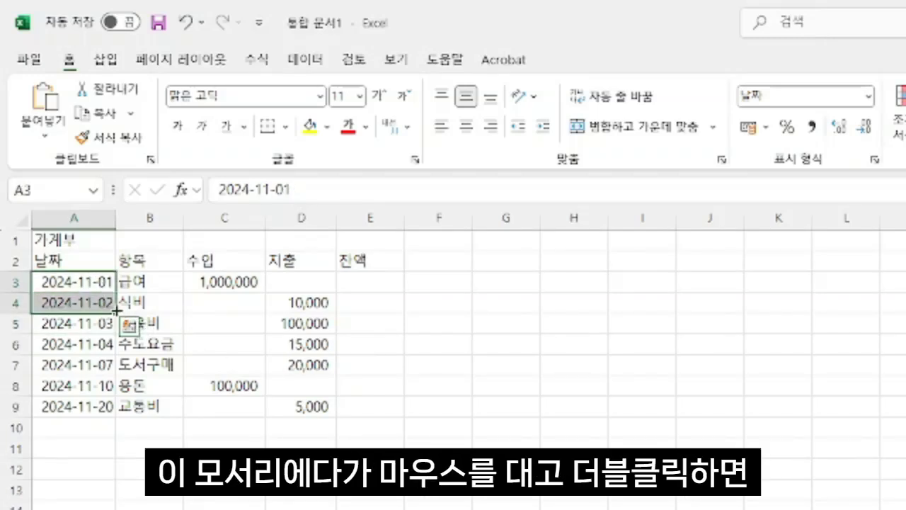
{"action": "double_click", "coordinate": [115, 310]}
Examine the refilled dates in A3 to A9, especially the rows that had been edited by hand.
{"action": "left_click_drag", "start_coordinate": [97, 301], "coordinate": [96, 397]}
{"action": "left_click", "coordinate": [151, 449]}
{"action": "left_click_drag", "start_coordinate": [91, 285], "coordinate": [101, 413]}
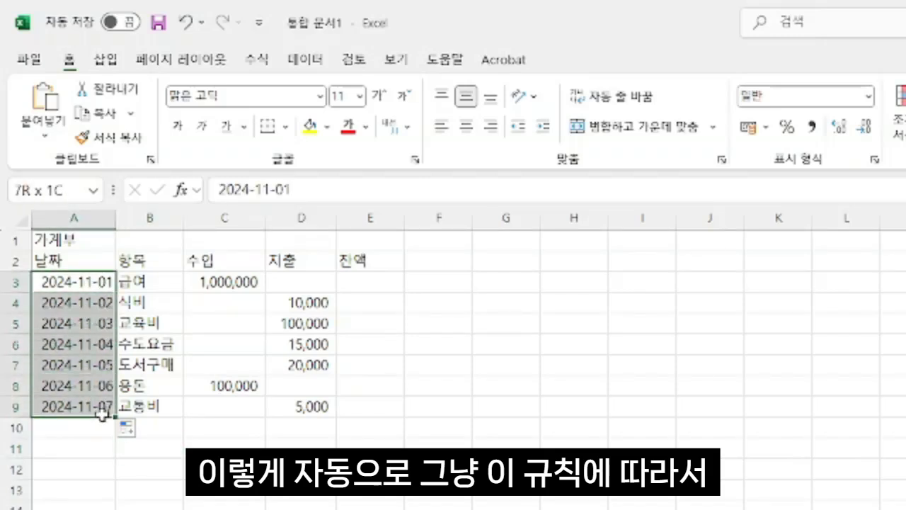
{"action": "left_click", "coordinate": [225, 509]}
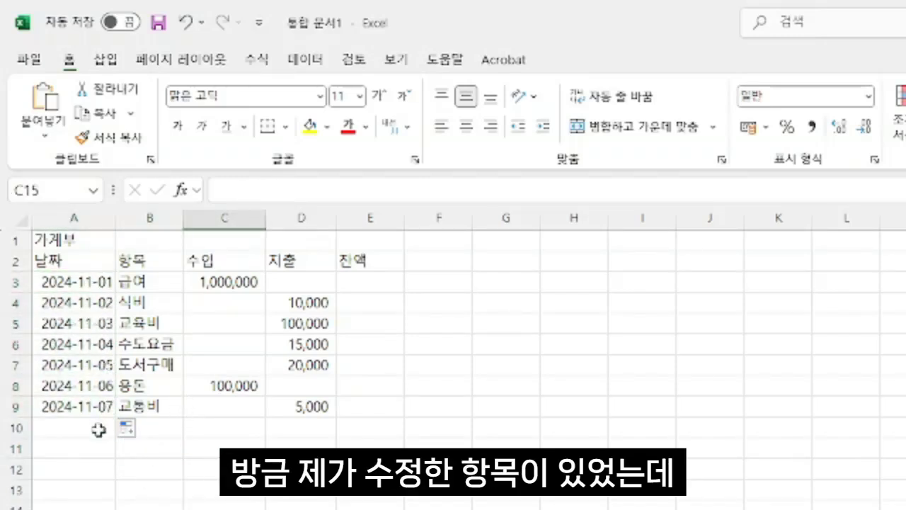
{"action": "left_click_drag", "start_coordinate": [98, 347], "coordinate": [101, 386]}
{"action": "left_click", "coordinate": [174, 323]}
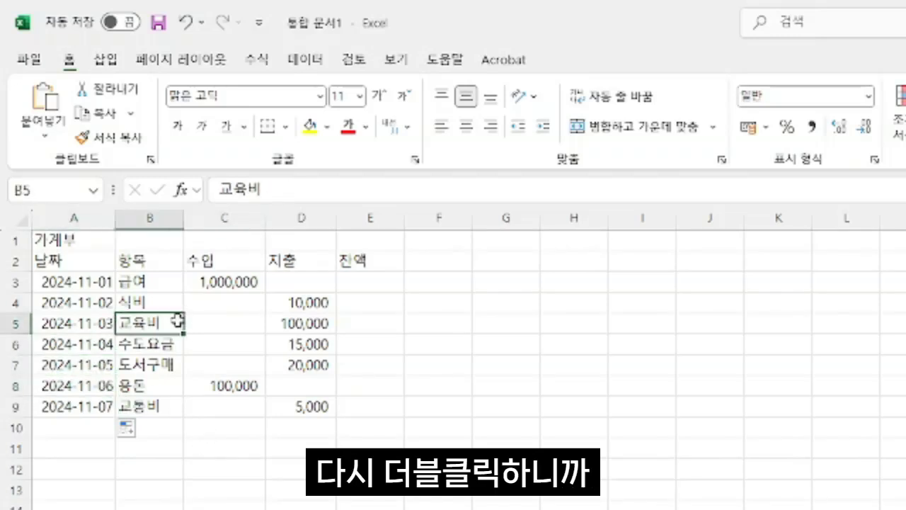
{"action": "left_click_drag", "start_coordinate": [97, 283], "coordinate": [104, 408]}
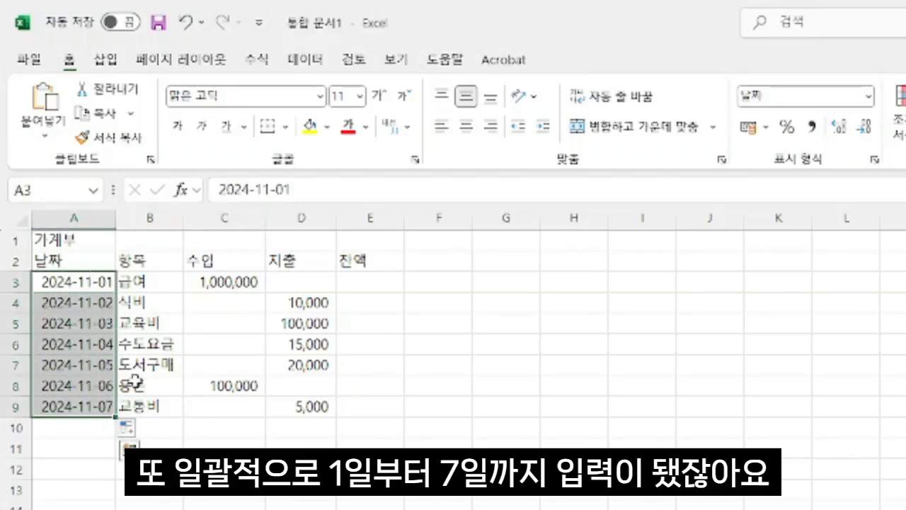
{"action": "left_click", "coordinate": [205, 504]}
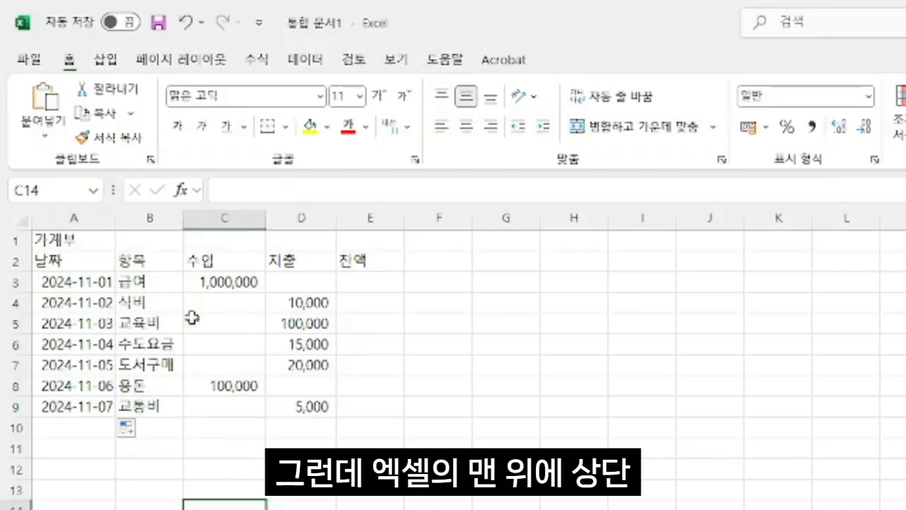
{"action": "left_click", "coordinate": [221, 327]}
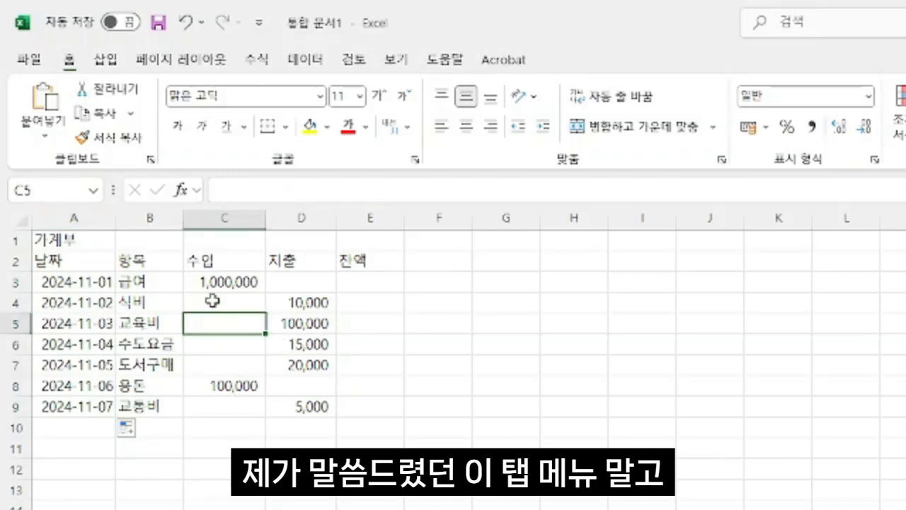
Undo the last AutoFill of the date column and check the dates in A7, A8 and A9.
{"action": "left_click", "coordinate": [107, 61]}
{"action": "left_click", "coordinate": [181, 60]}
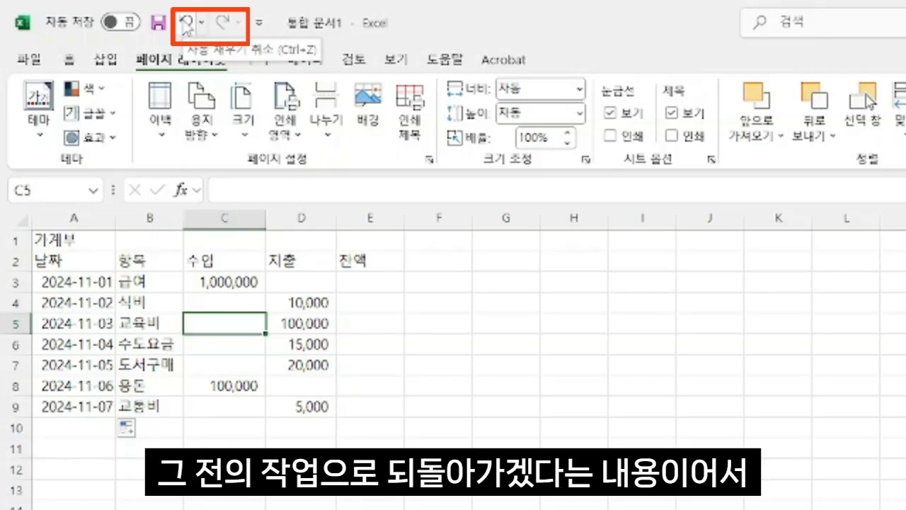
{"action": "left_click", "coordinate": [187, 27]}
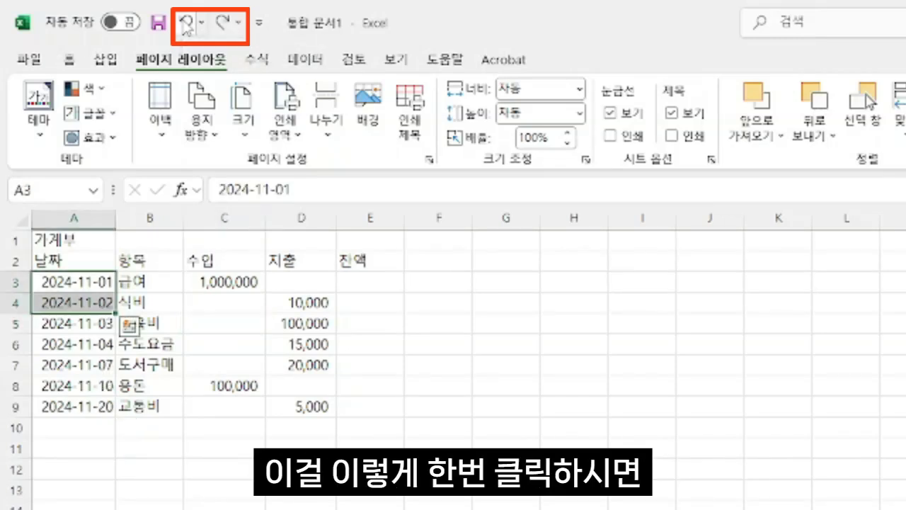
{"action": "left_click_drag", "start_coordinate": [86, 364], "coordinate": [97, 390]}
{"action": "left_click", "coordinate": [213, 361]}
{"action": "left_click", "coordinate": [95, 362]}
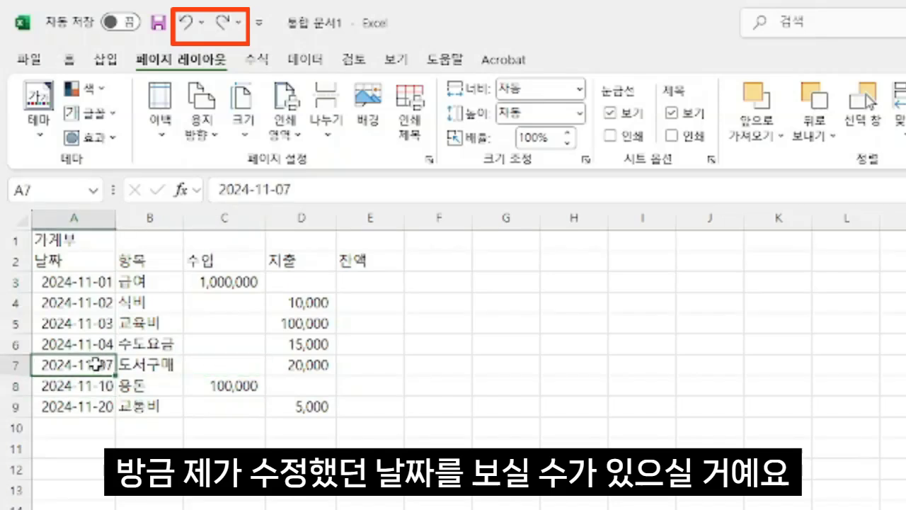
{"action": "left_click", "coordinate": [102, 387]}
{"action": "left_click", "coordinate": [105, 407]}
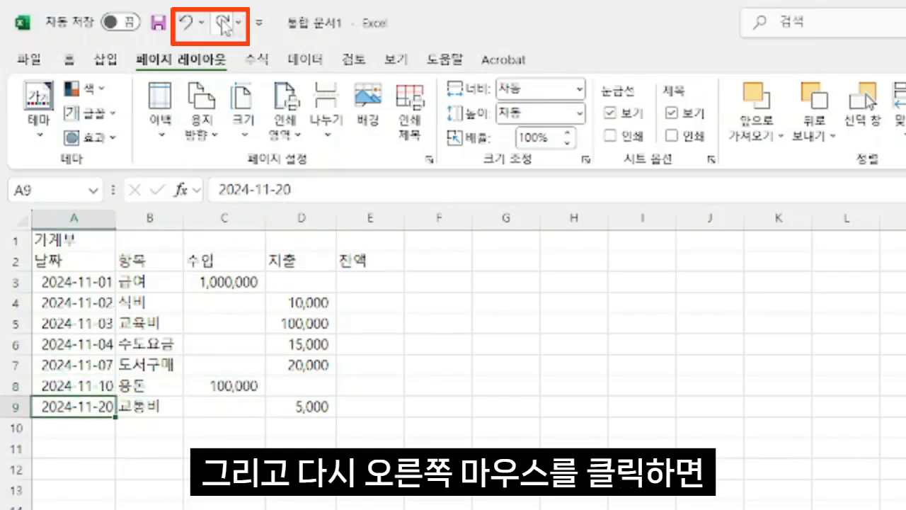
Redo the date AutoFill in A3:A9, review the dates, and undo it again.
{"action": "left_click", "coordinate": [224, 25]}
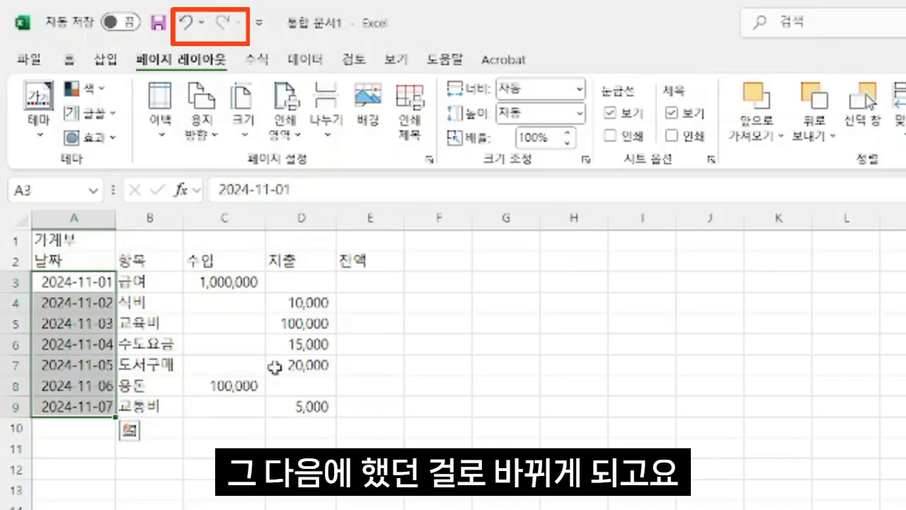
{"action": "left_click", "coordinate": [233, 365]}
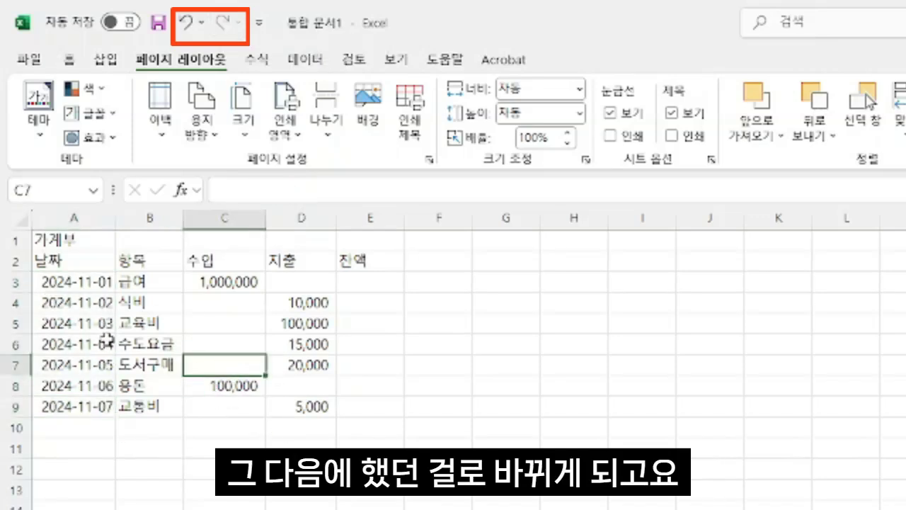
{"action": "left_click_drag", "start_coordinate": [79, 324], "coordinate": [88, 385]}
{"action": "left_click", "coordinate": [235, 325]}
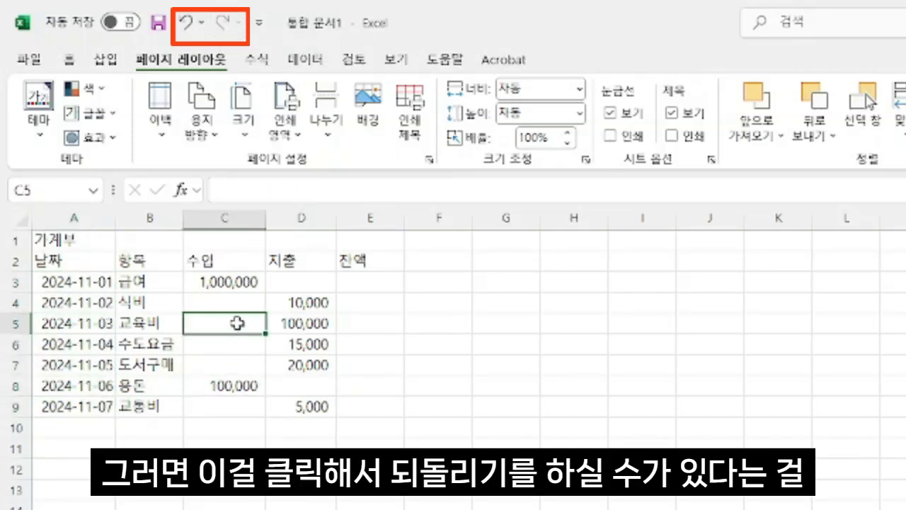
{"action": "left_click", "coordinate": [186, 23]}
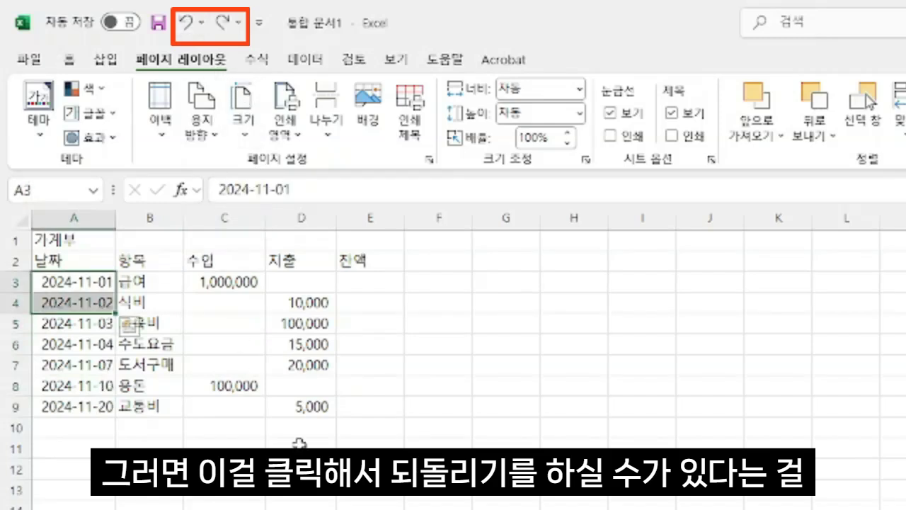
Enter the formula =C3 in E3 so the first balance (잔액) takes the 급여 income.
{"action": "left_click", "coordinate": [251, 324]}
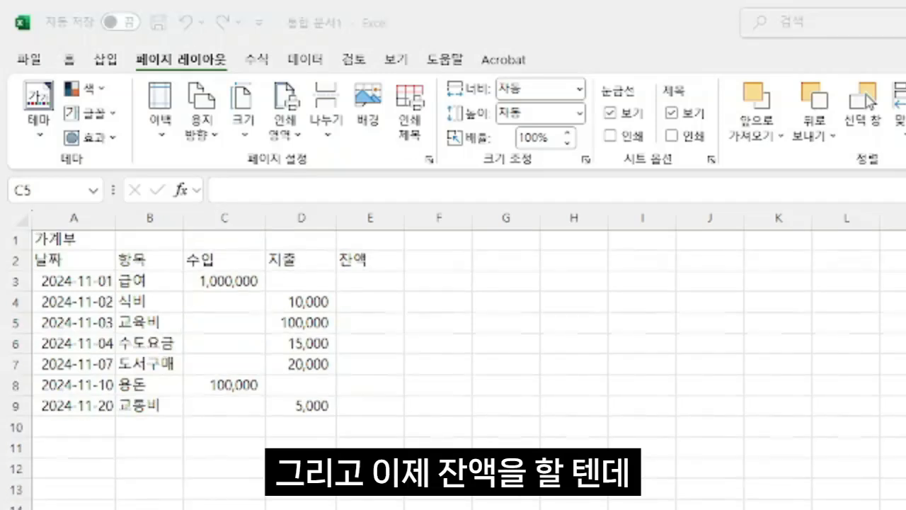
{"action": "left_click", "coordinate": [374, 342]}
{"action": "left_click", "coordinate": [369, 282]}
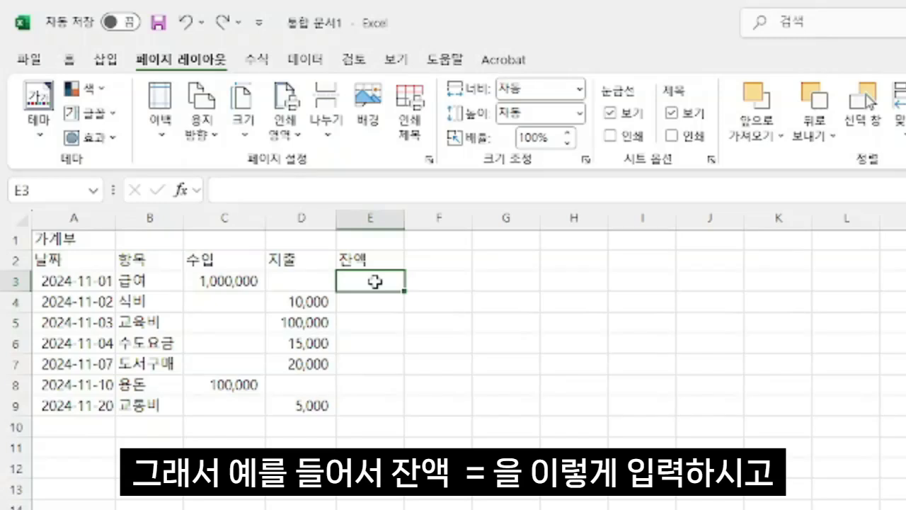
{"action": "type", "text": "="}
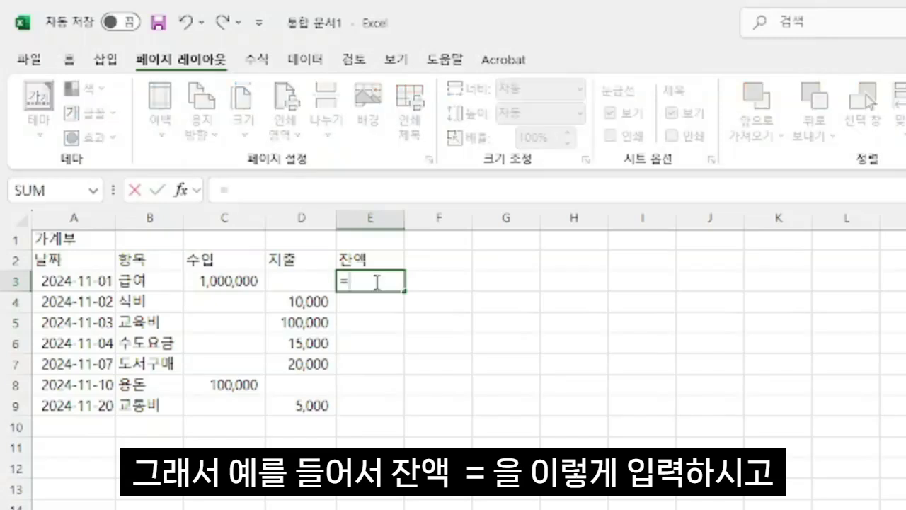
{"action": "left_click", "coordinate": [207, 282]}
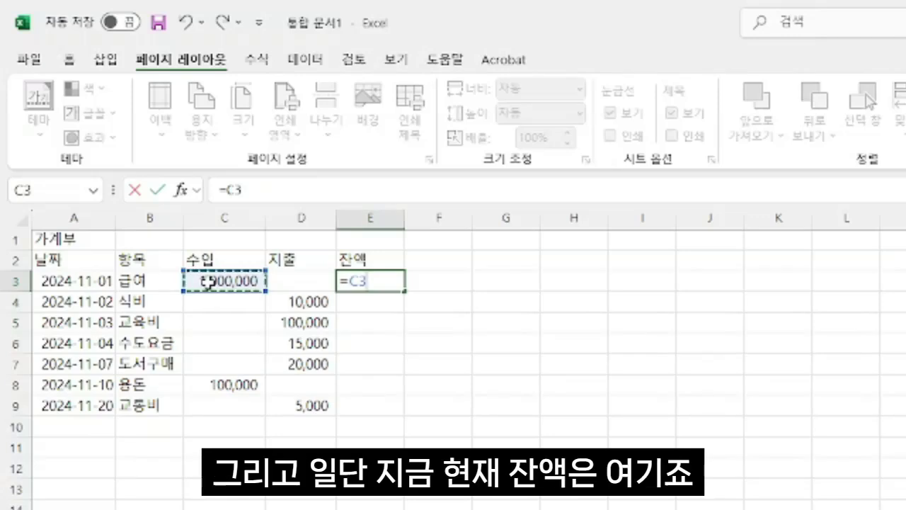
{"action": "key", "text": "Return"}
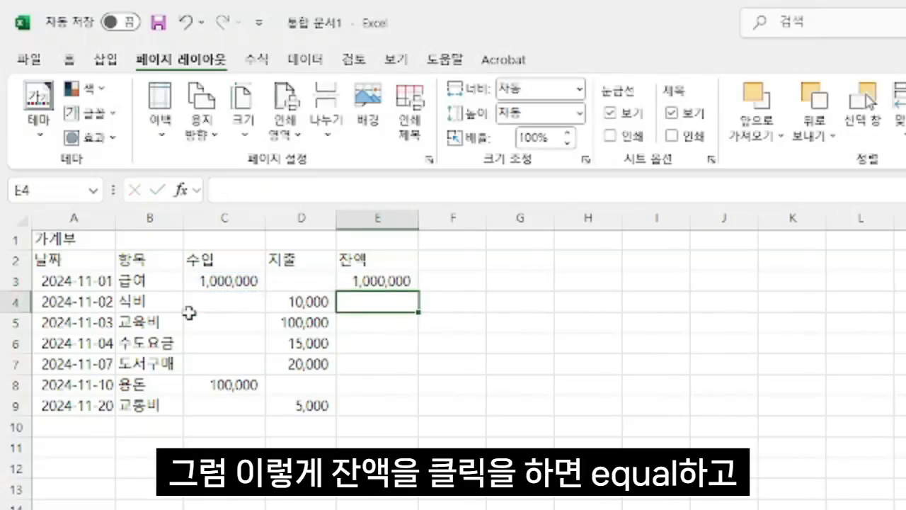
Examine the formula behind the first balance in E3 and which income cell it references.
{"action": "left_click", "coordinate": [558, 386]}
{"action": "double_click", "coordinate": [402, 281]}
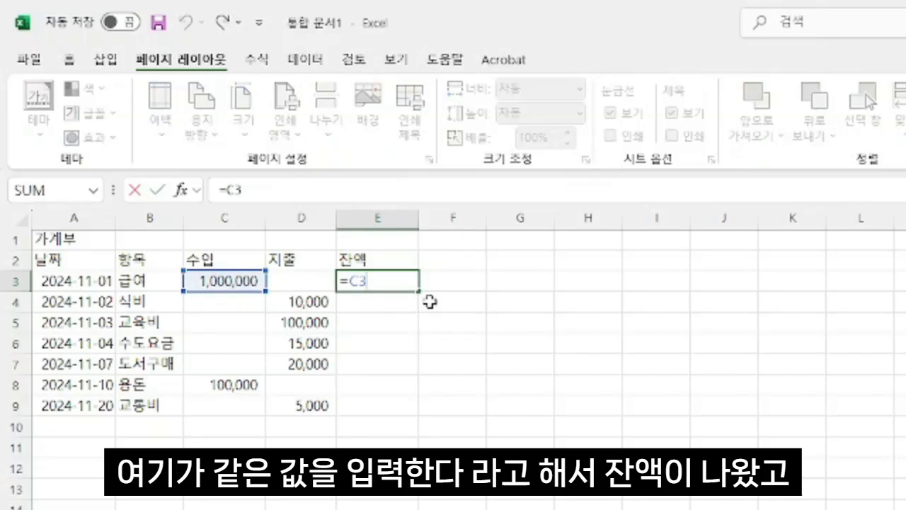
{"action": "key", "text": "Return"}
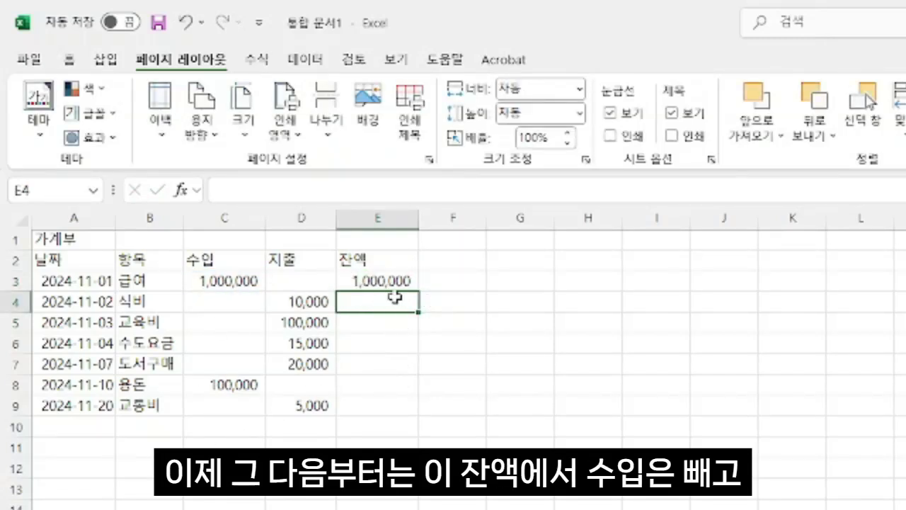
Enter =E3+C4-D4 in E4 to add the 식비 row's income to the previous balance and subtract its expense.
{"action": "left_click", "coordinate": [227, 302]}
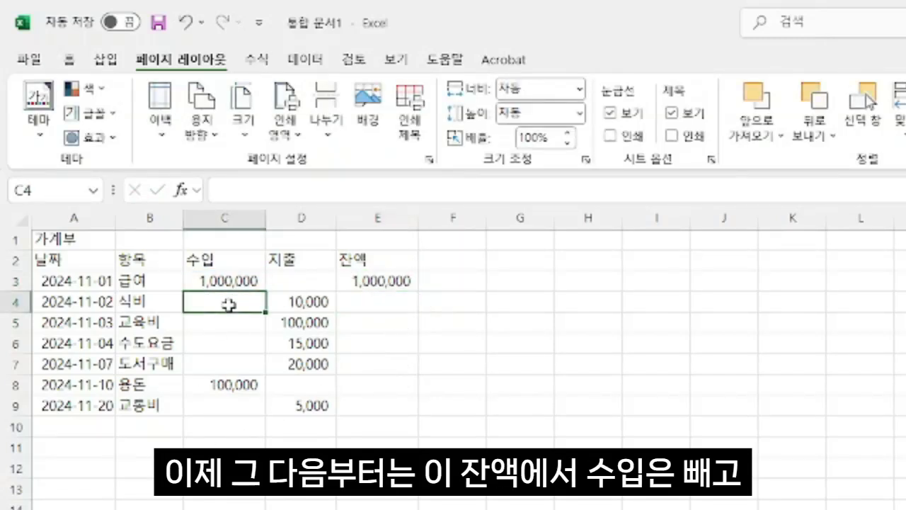
{"action": "left_click", "coordinate": [307, 302]}
{"action": "left_click", "coordinate": [366, 302]}
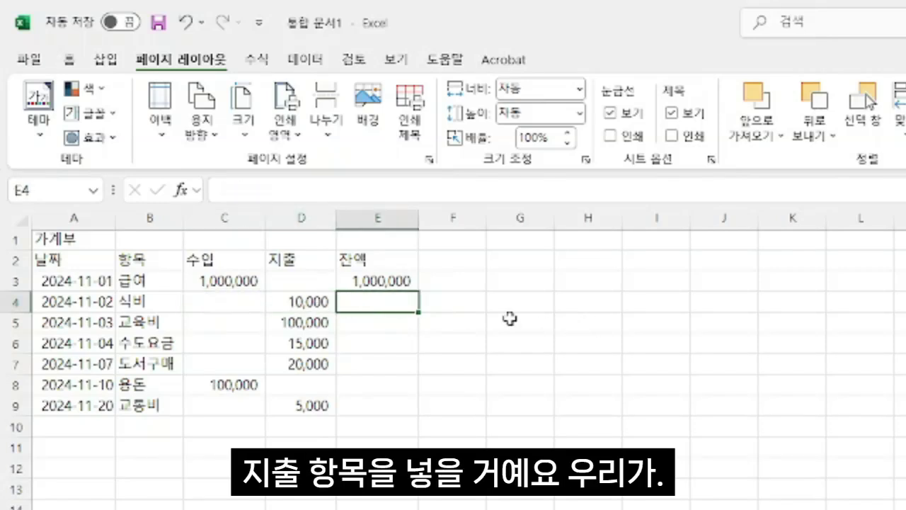
{"action": "type", "text": "="}
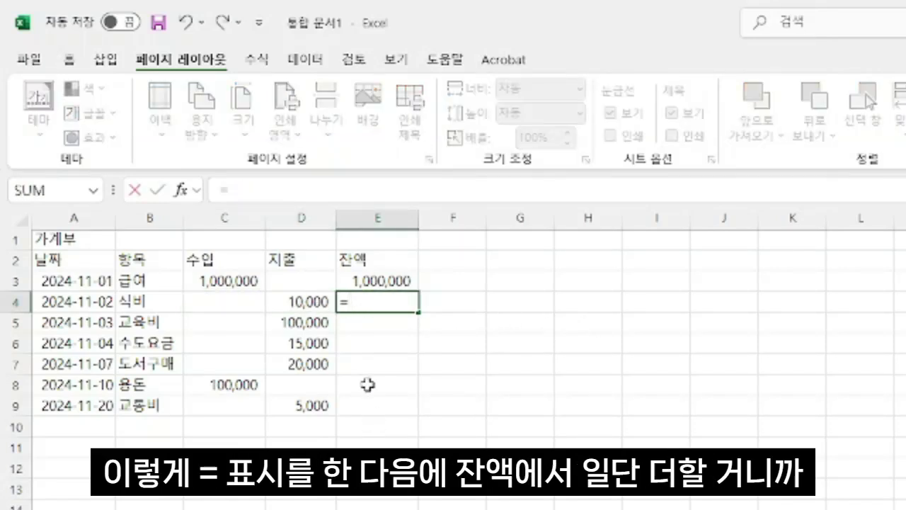
{"action": "left_click", "coordinate": [402, 280]}
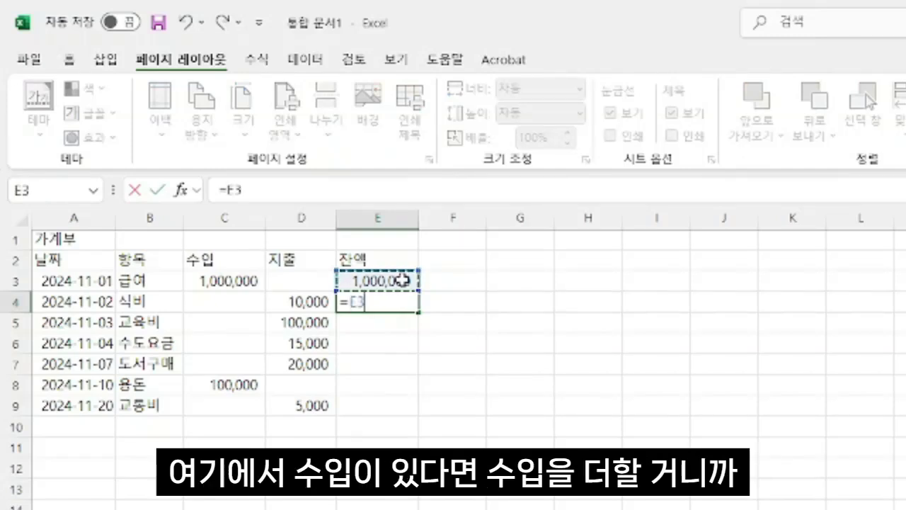
{"action": "type", "text": "+"}
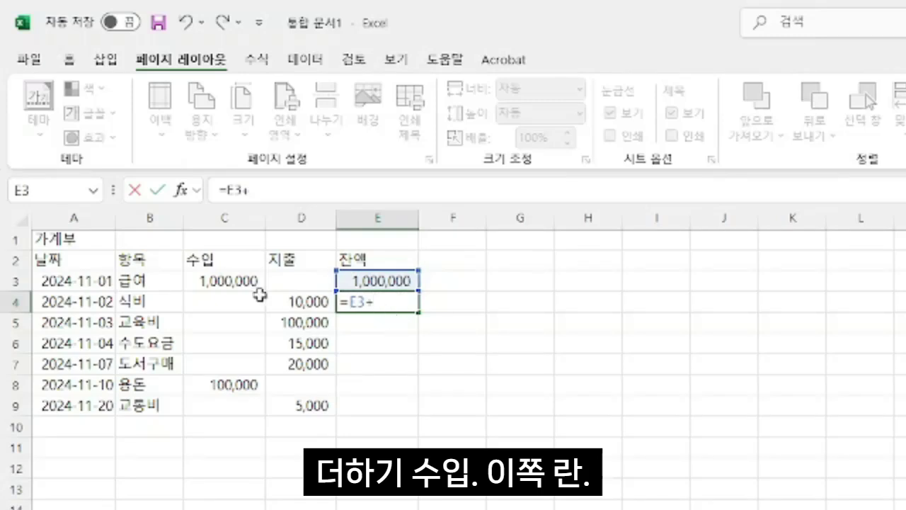
{"action": "left_click", "coordinate": [238, 303]}
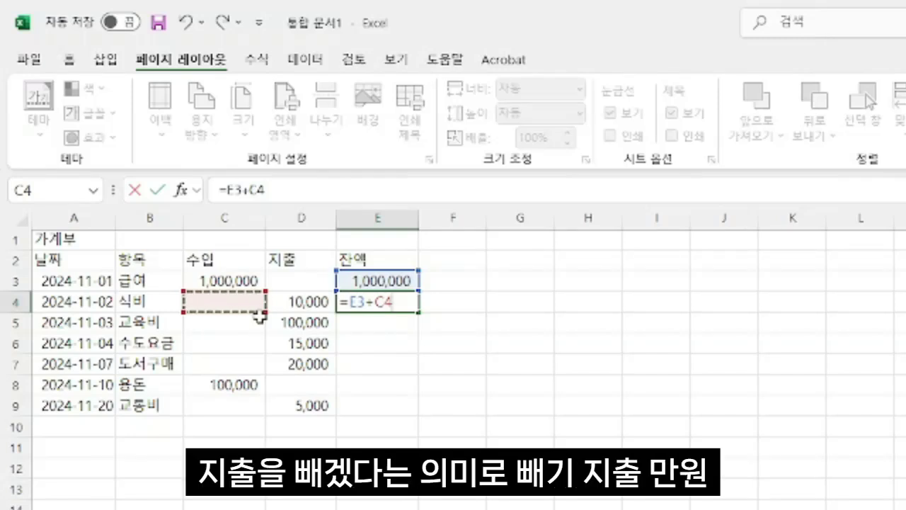
{"action": "type", "text": "-"}
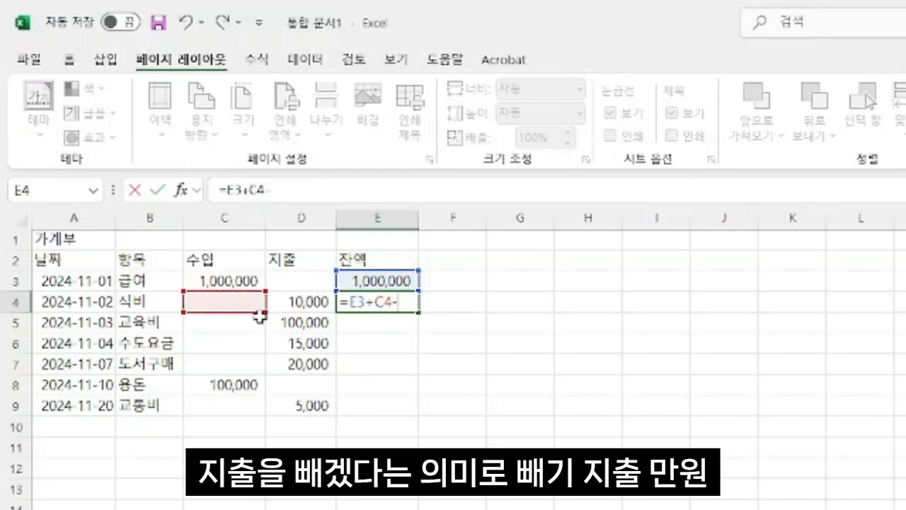
{"action": "left_click", "coordinate": [296, 301]}
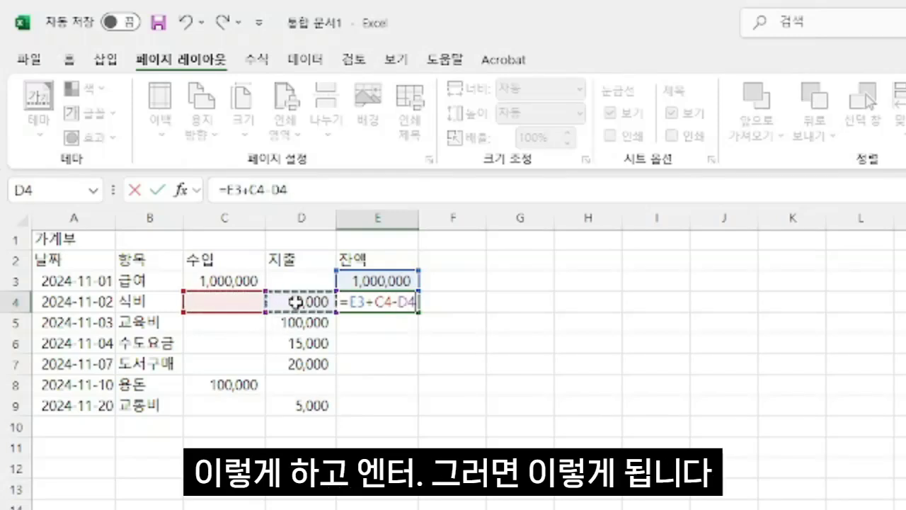
{"action": "key", "text": "Return"}
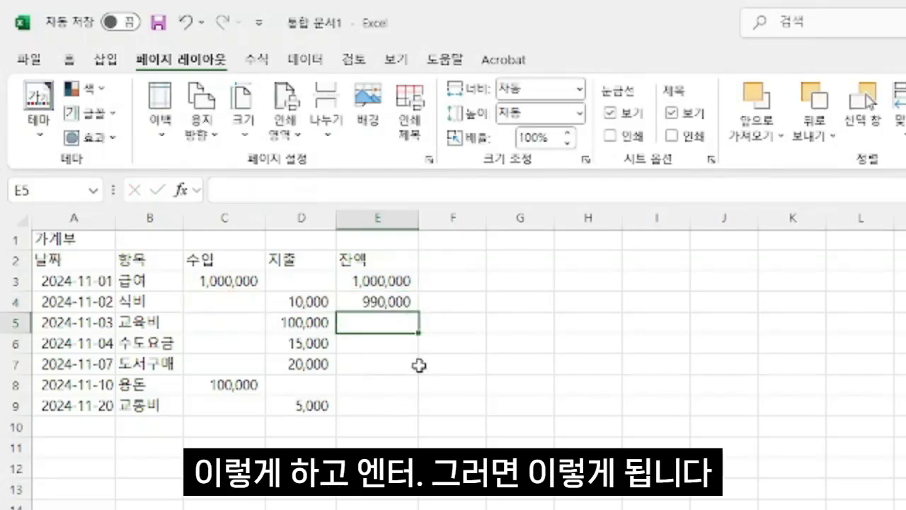
Check the 식비 row's balance in E4 against the previous balance in E3 and the expense in D4.
{"action": "left_click", "coordinate": [403, 281]}
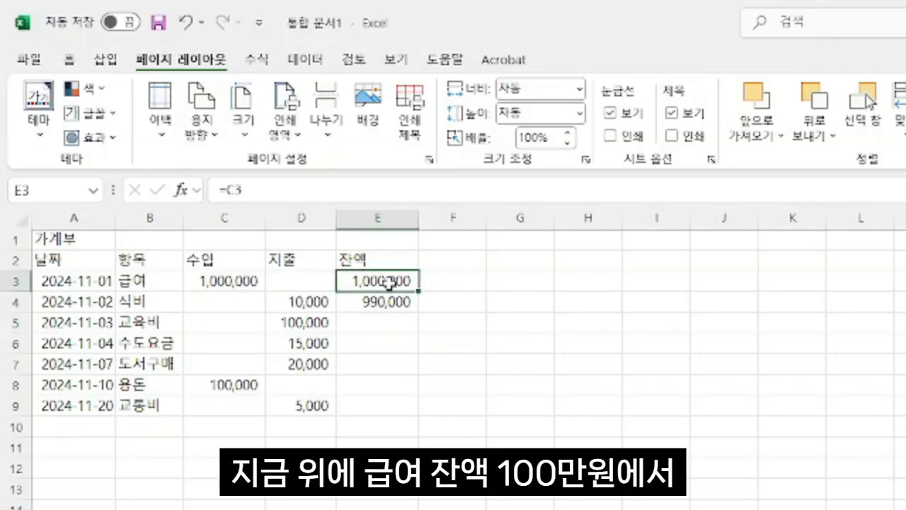
{"action": "left_click", "coordinate": [318, 304]}
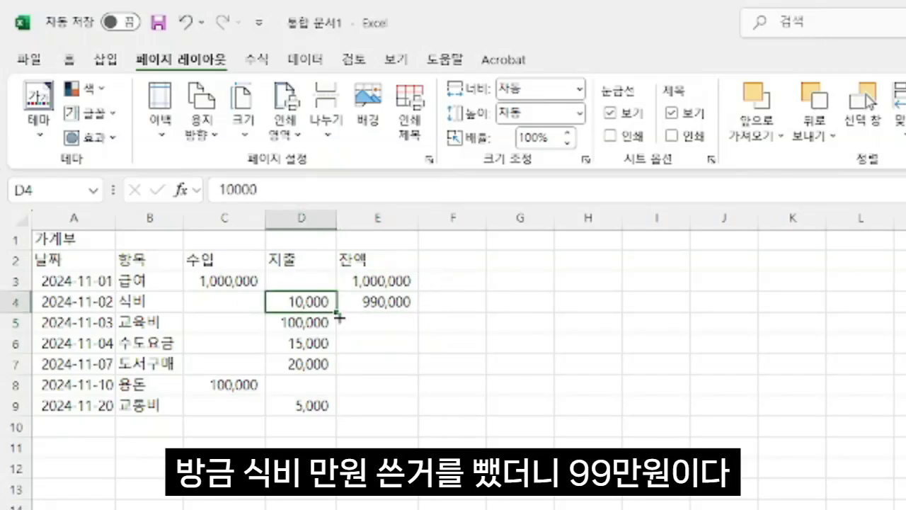
{"action": "left_click", "coordinate": [404, 304]}
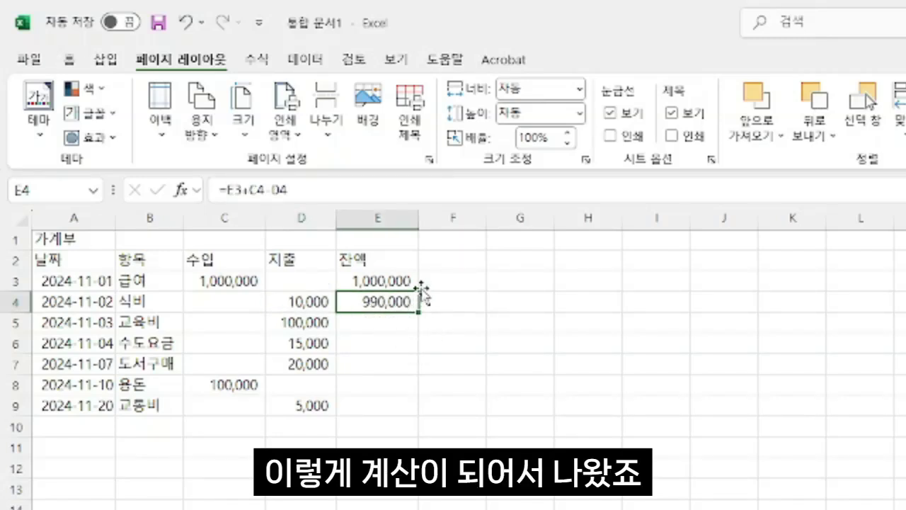
Enter the running balance formula =E4+C5-D5 in E5 for the 교육비 row.
{"action": "left_click", "coordinate": [397, 323]}
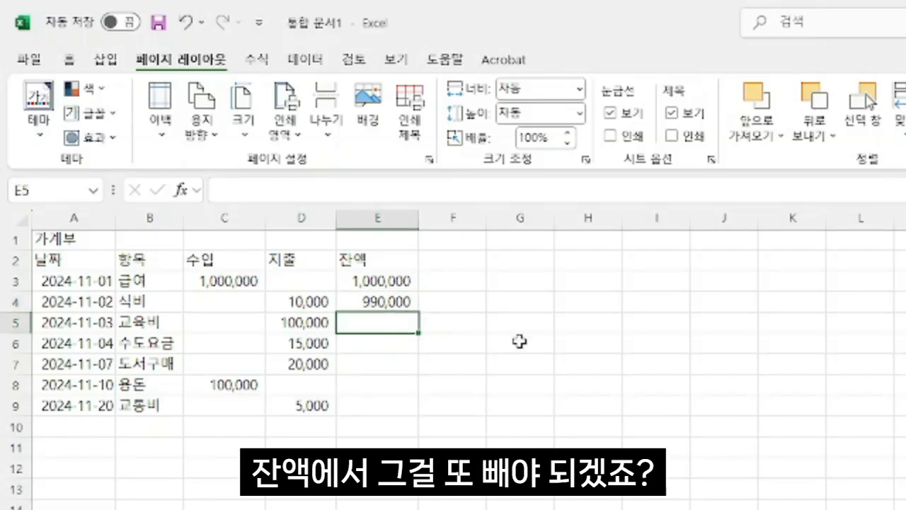
{"action": "type", "text": "="}
{"action": "key", "text": "Up"}
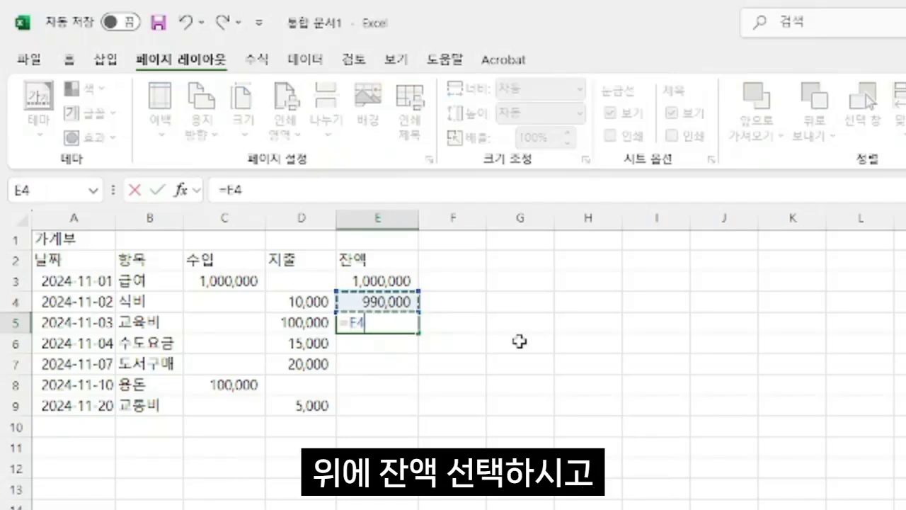
{"action": "type", "text": "+"}
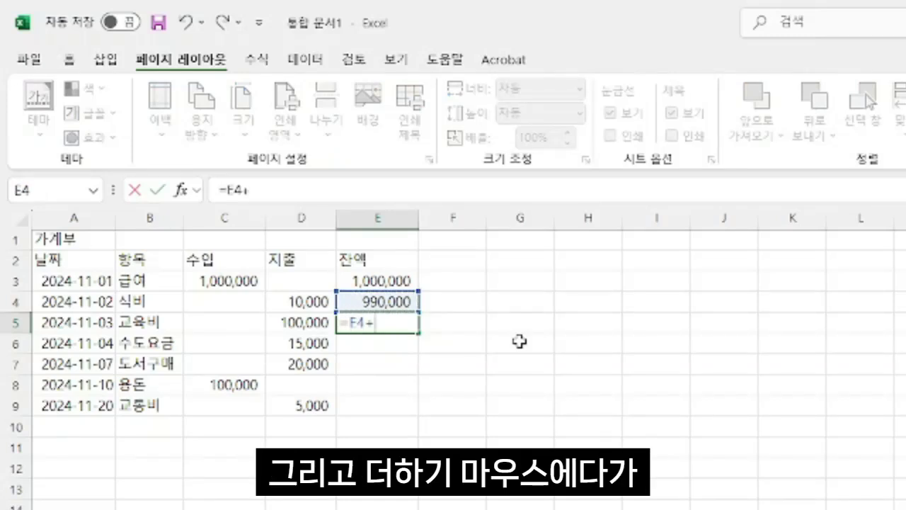
{"action": "left_click", "coordinate": [226, 323]}
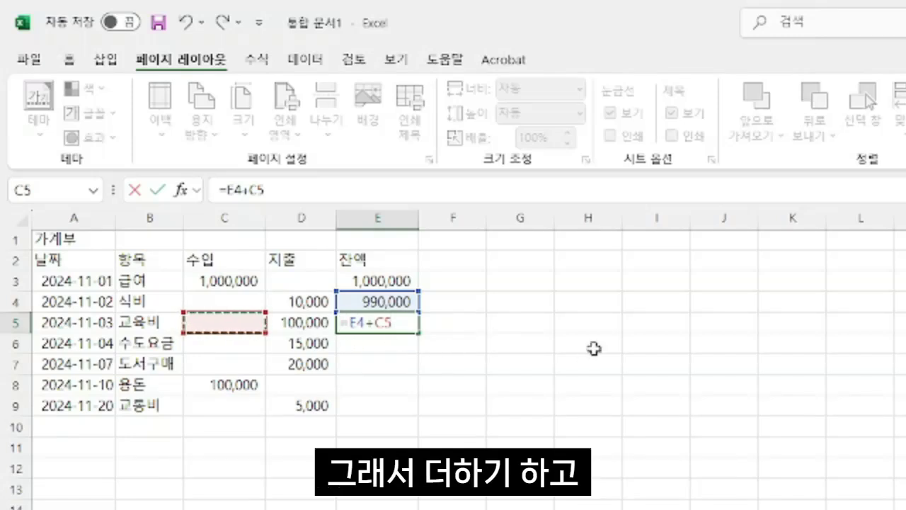
{"action": "type", "text": "-"}
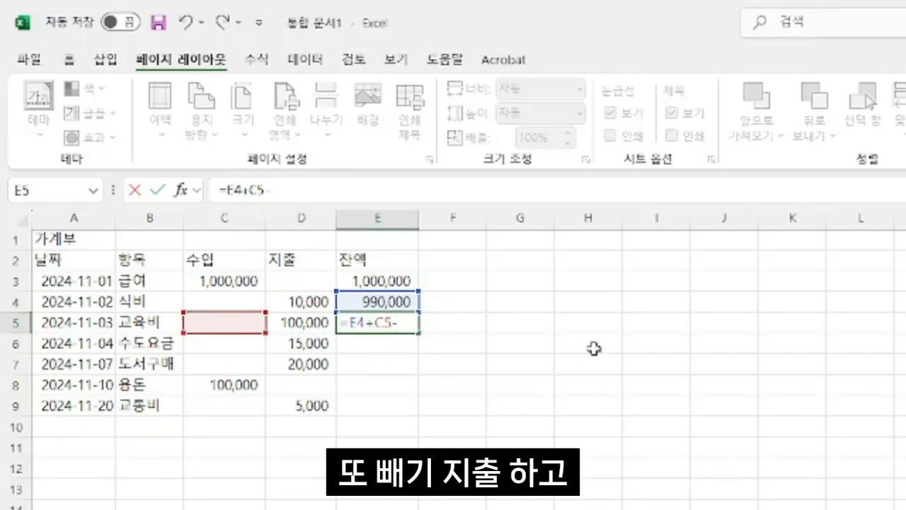
{"action": "left_click", "coordinate": [311, 320]}
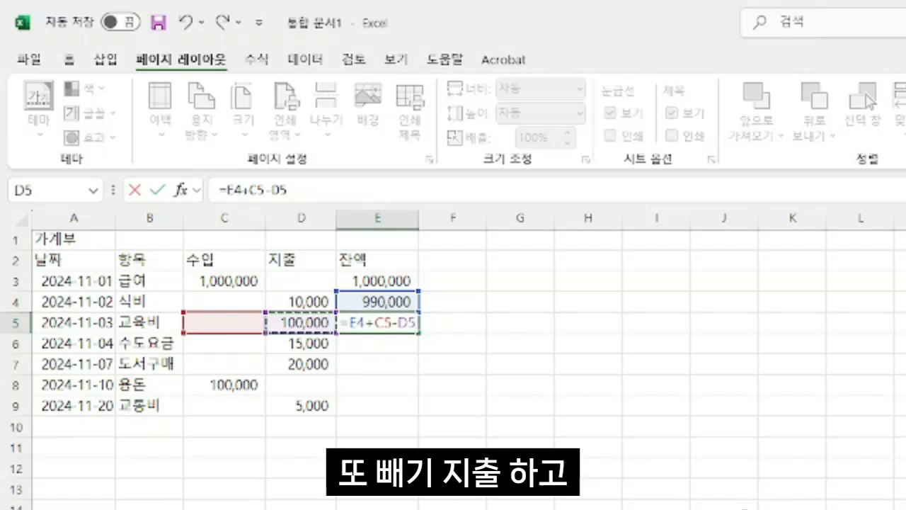
{"action": "key", "text": "Return"}
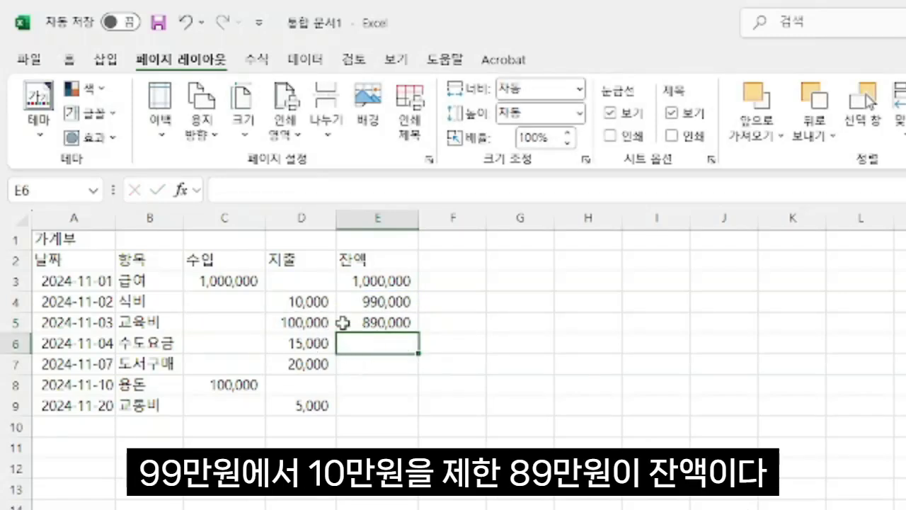
Examine how the balance formula in E5 is built, both in the formula bar and inside the cell.
{"action": "left_click", "coordinate": [372, 320]}
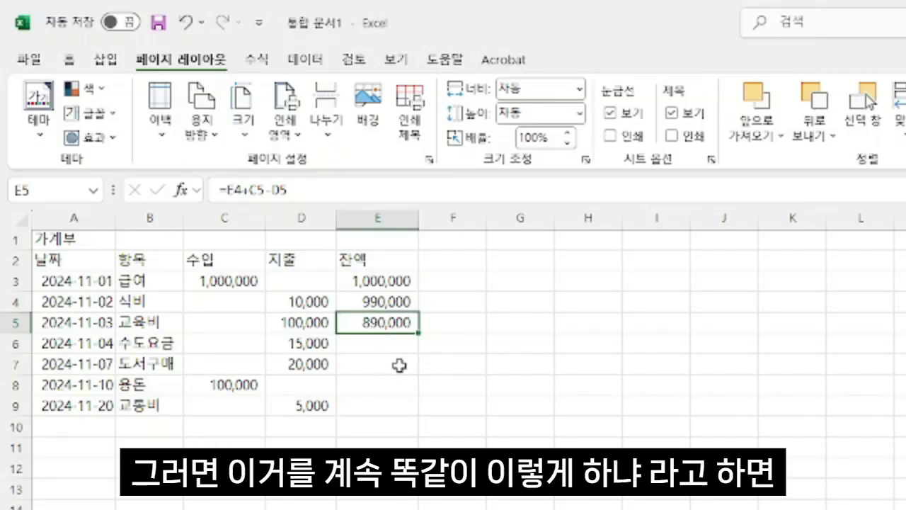
{"action": "left_click", "coordinate": [380, 338]}
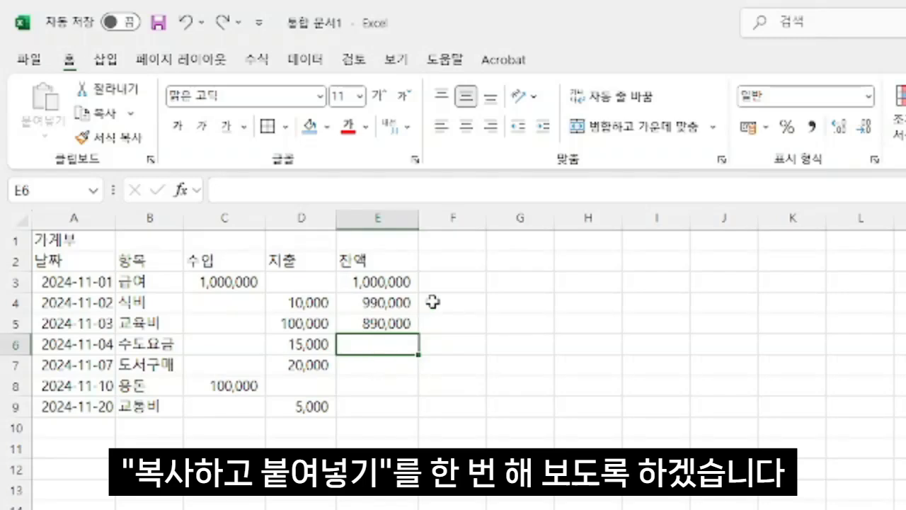
{"action": "left_click", "coordinate": [386, 324]}
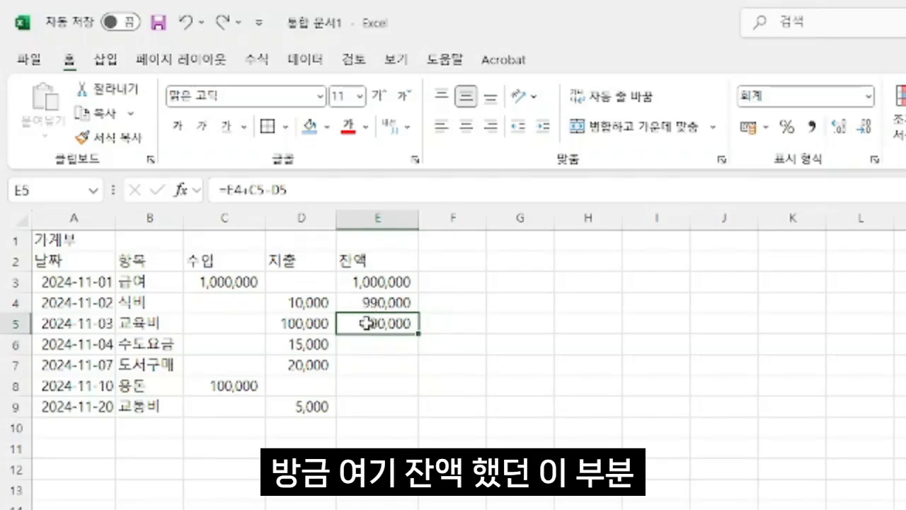
{"action": "left_click", "coordinate": [303, 194]}
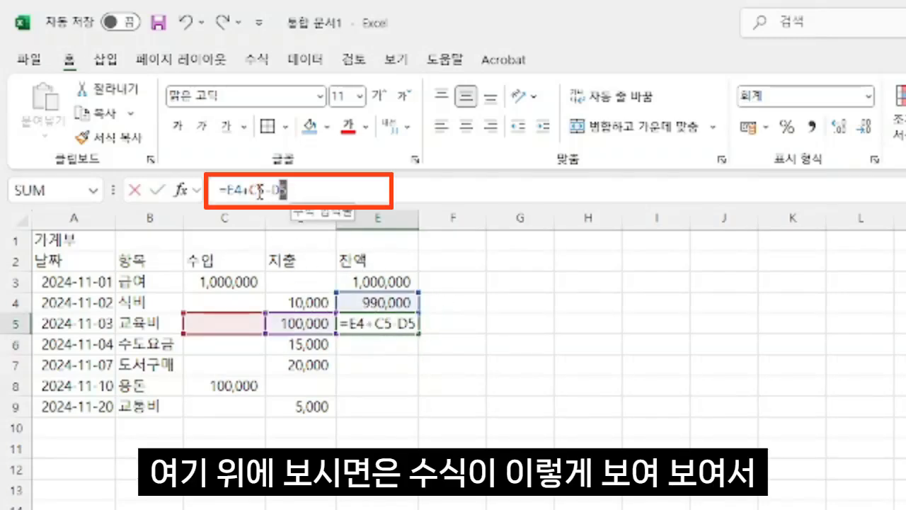
{"action": "left_click_drag", "start_coordinate": [260, 191], "coordinate": [214, 190]}
{"action": "left_click", "coordinate": [332, 190]}
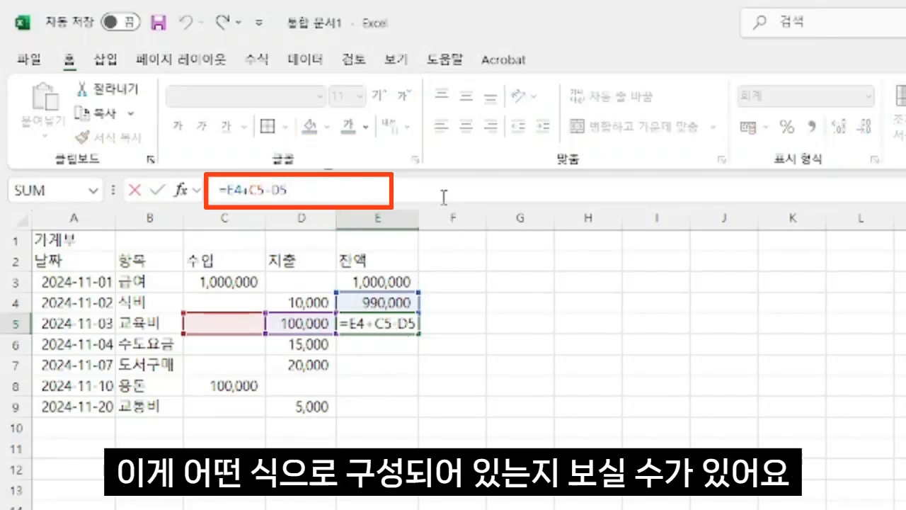
{"action": "left_click", "coordinate": [400, 321]}
{"action": "double_click", "coordinate": [398, 322]}
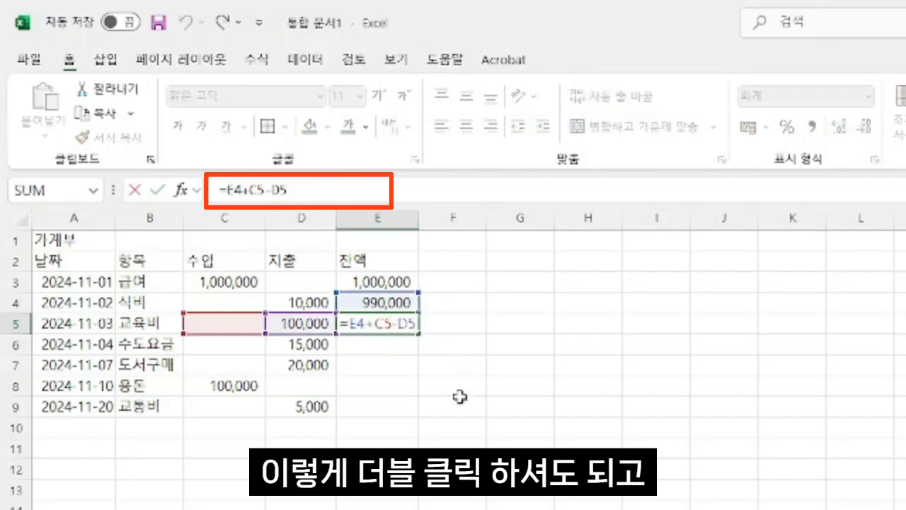
{"action": "key", "text": "Escape"}
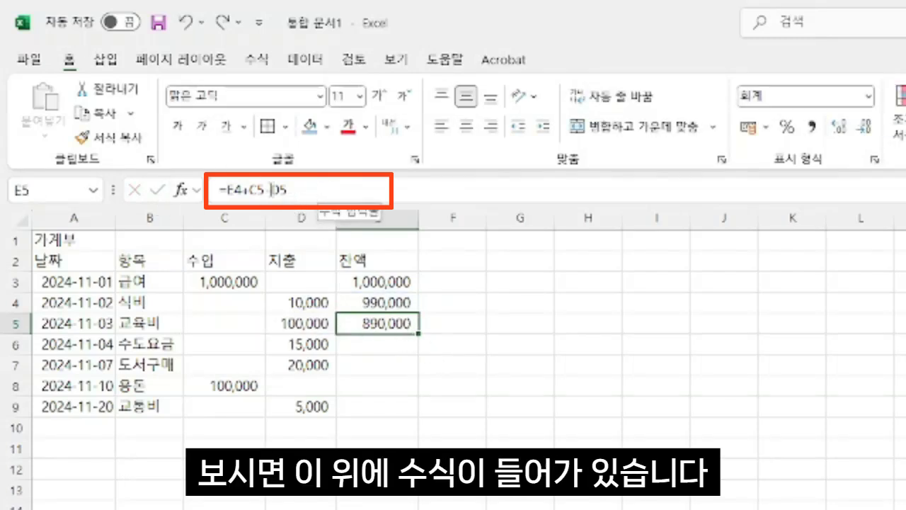
Copy the balance formula from E5 and paste it into E6:E9 for the 수도요금 to 교통비 rows.
{"action": "left_click", "coordinate": [395, 366]}
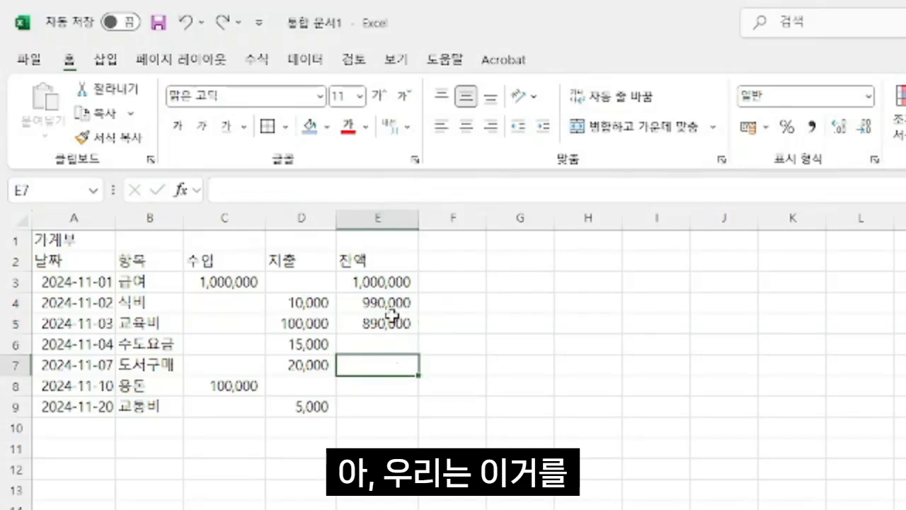
{"action": "left_click", "coordinate": [386, 323]}
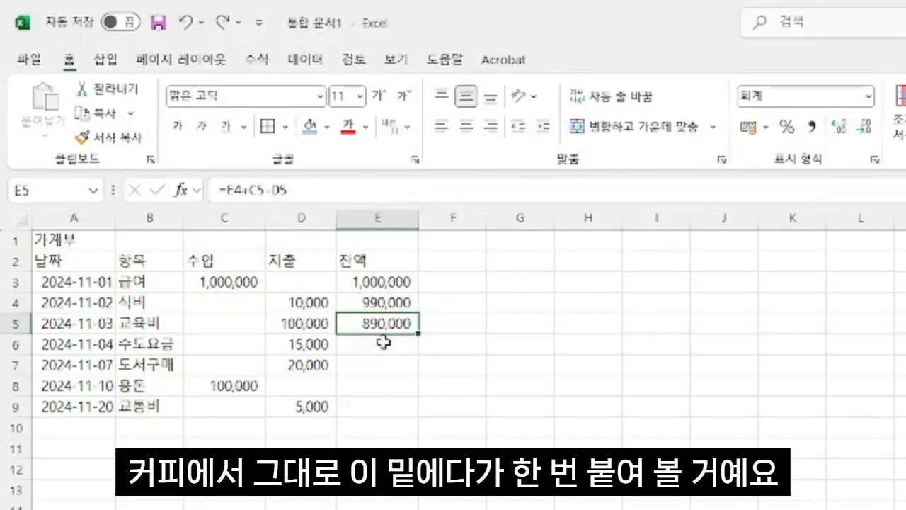
{"action": "left_click_drag", "start_coordinate": [383, 343], "coordinate": [366, 405]}
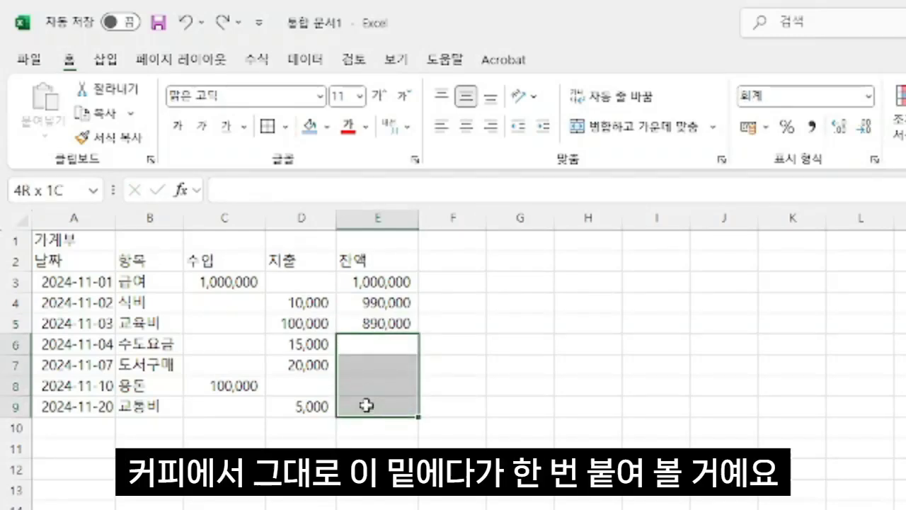
{"action": "left_click", "coordinate": [471, 336]}
{"action": "left_click", "coordinate": [376, 323]}
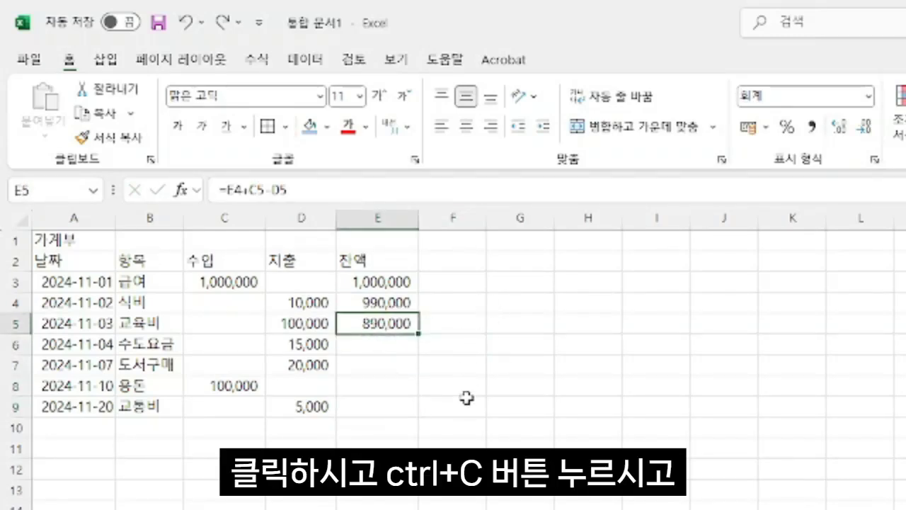
{"action": "key", "text": "ctrl+c"}
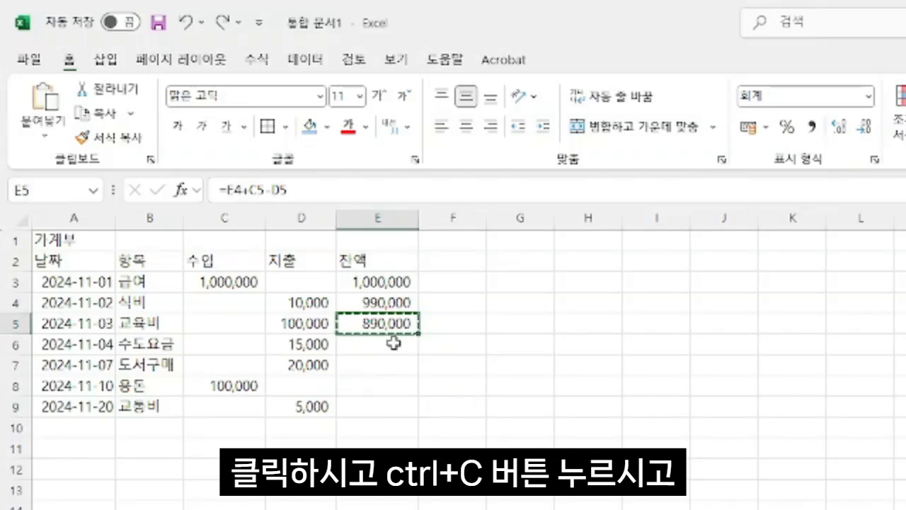
{"action": "left_click_drag", "start_coordinate": [393, 343], "coordinate": [391, 410]}
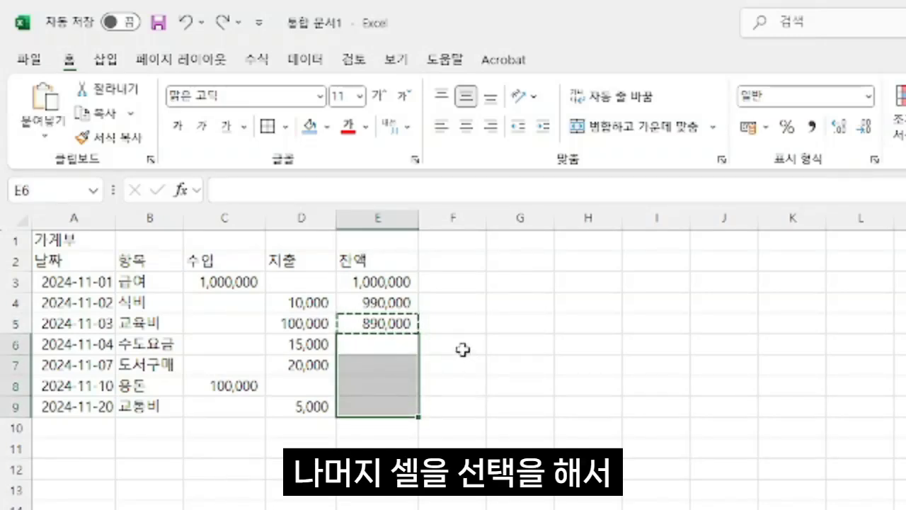
{"action": "key", "text": "ctrl+v"}
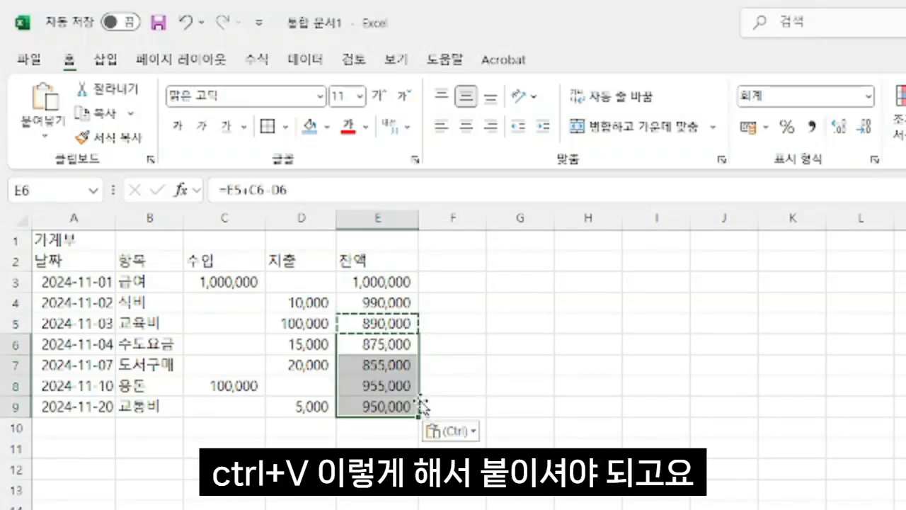
Undo the formula paste in E6:E9 and cancel the active copy selection.
{"action": "key", "text": "ctrl+z"}
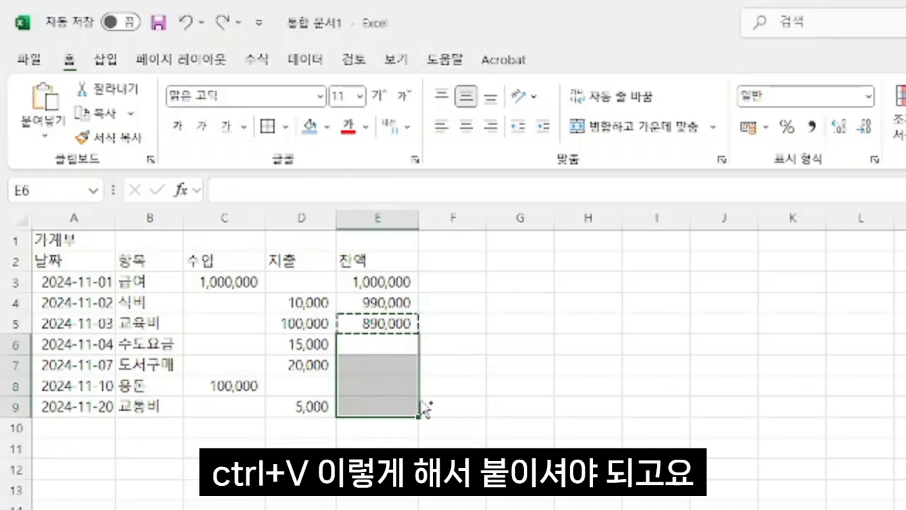
{"action": "key", "text": "Escape"}
{"action": "left_click", "coordinate": [517, 406]}
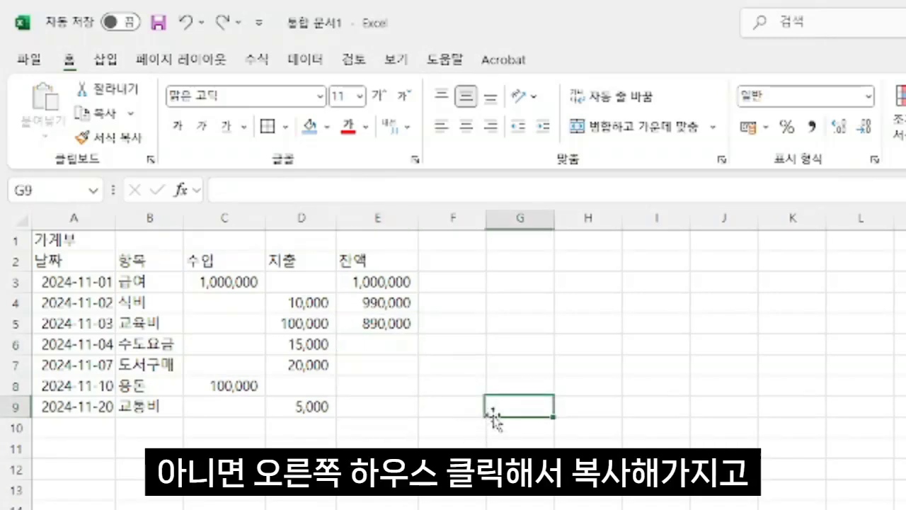
Copy E5 again and paste its running balance formula into E6:E9 using the first paste option.
{"action": "left_click", "coordinate": [393, 324]}
{"action": "right_click", "coordinate": [395, 326]}
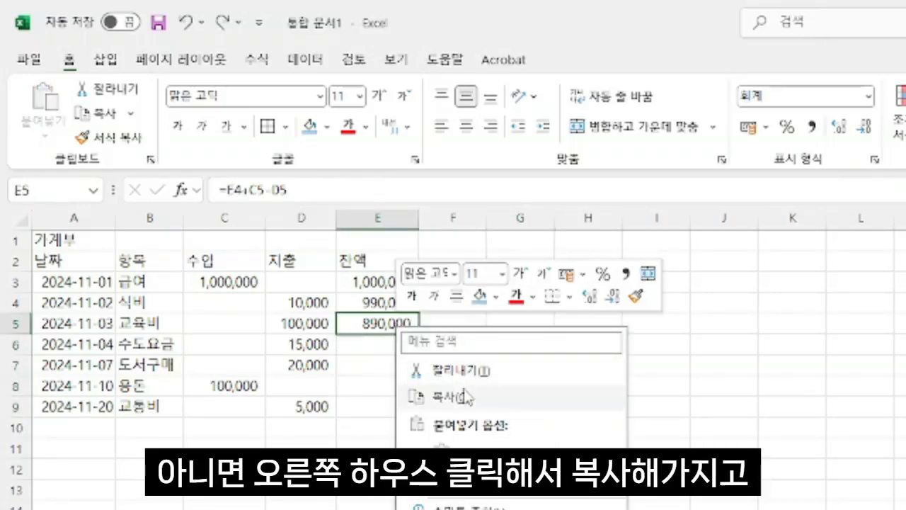
{"action": "left_click", "coordinate": [439, 395]}
{"action": "left_click_drag", "start_coordinate": [384, 342], "coordinate": [388, 406]}
{"action": "right_click", "coordinate": [390, 355]}
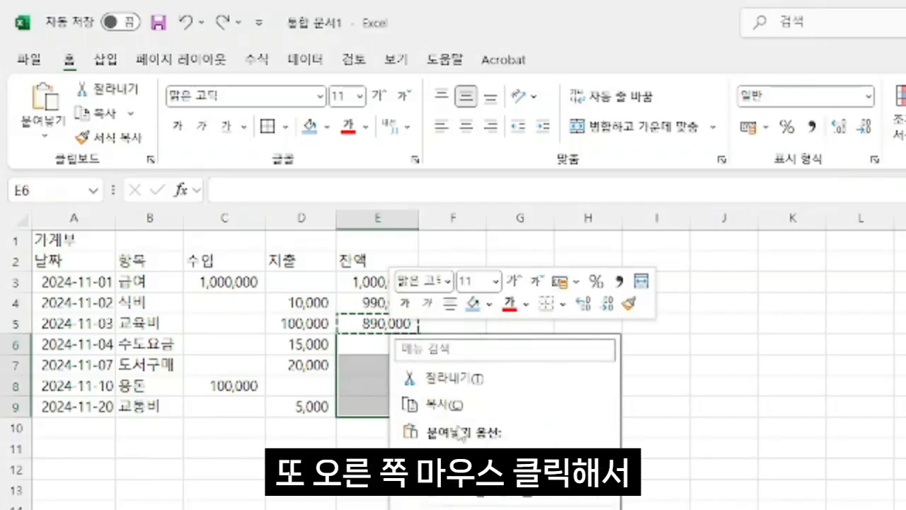
{"action": "left_click", "coordinate": [418, 454]}
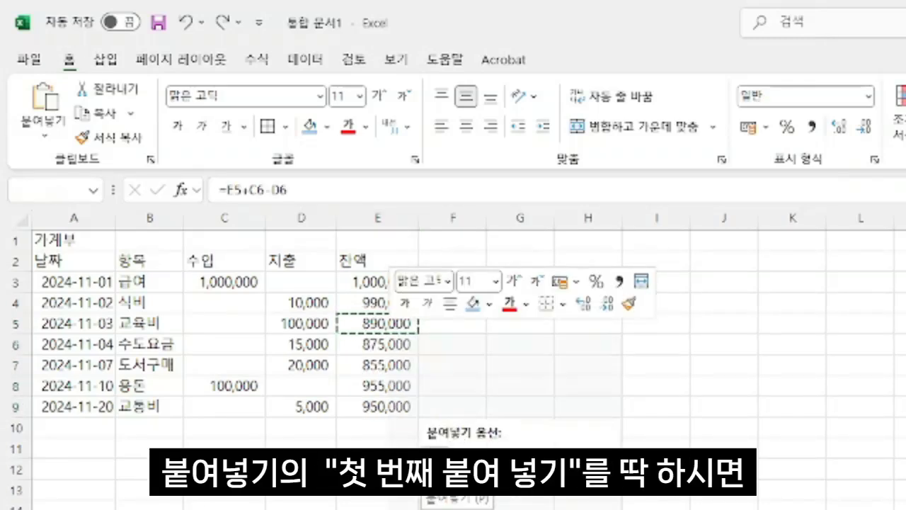
{"action": "left_click", "coordinate": [641, 370]}
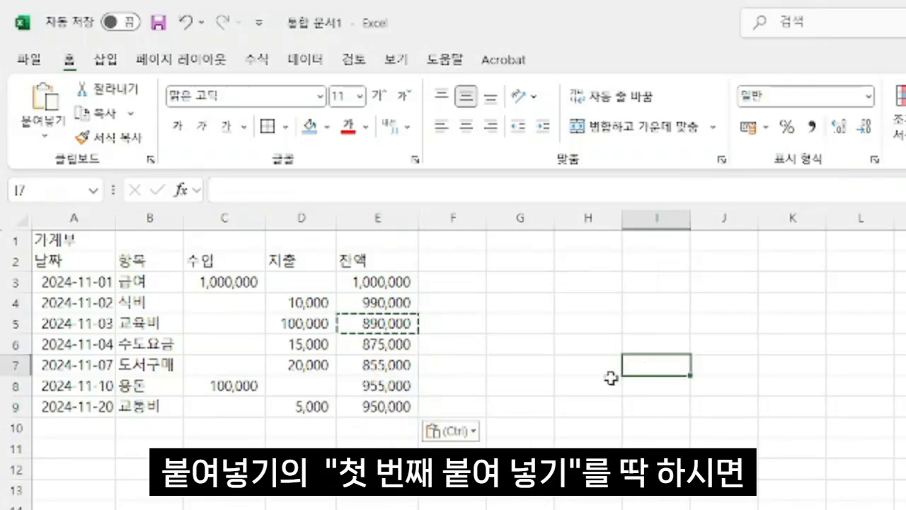
{"action": "key", "text": "Escape"}
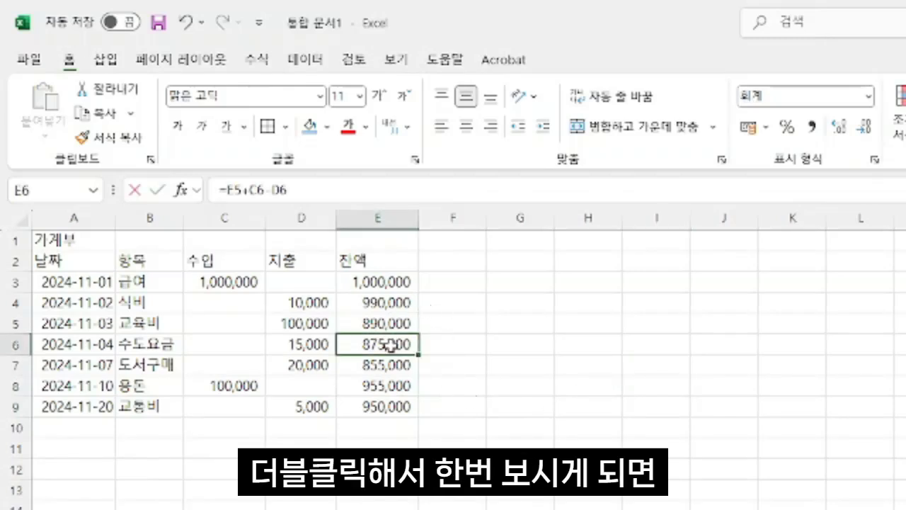
Examine the pasted balance formulas in E6 through E9 and the cells each one references.
{"action": "double_click", "coordinate": [384, 344]}
{"action": "key", "text": "Escape"}
{"action": "double_click", "coordinate": [397, 362]}
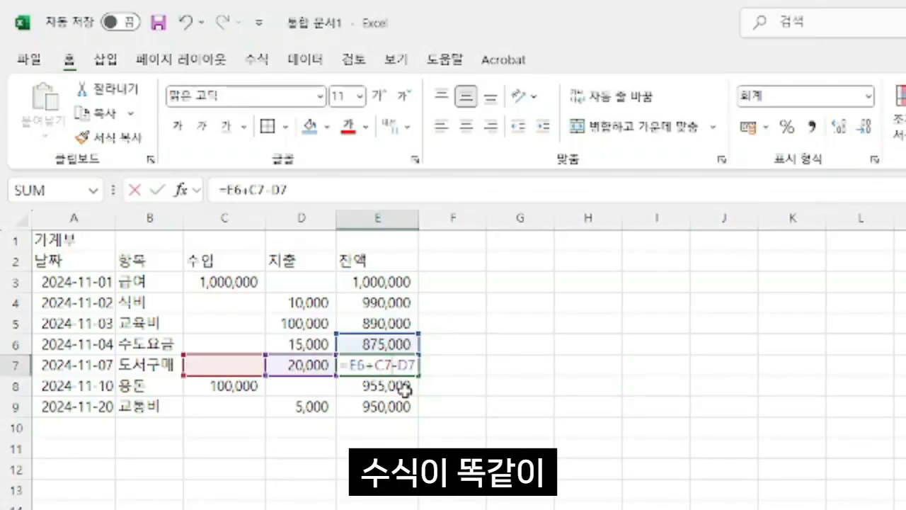
{"action": "left_click", "coordinate": [399, 386]}
{"action": "double_click", "coordinate": [399, 385]}
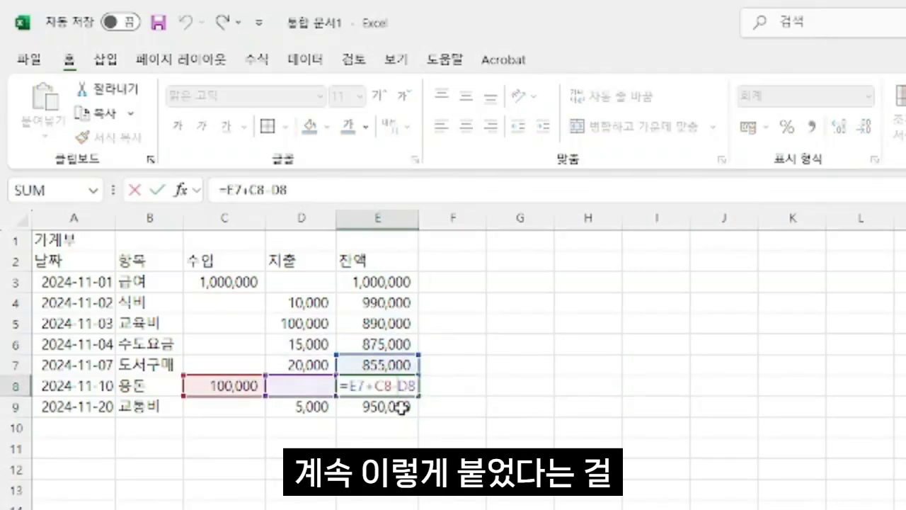
{"action": "key", "text": "Escape"}
{"action": "double_click", "coordinate": [401, 407]}
{"action": "left_click", "coordinate": [468, 327]}
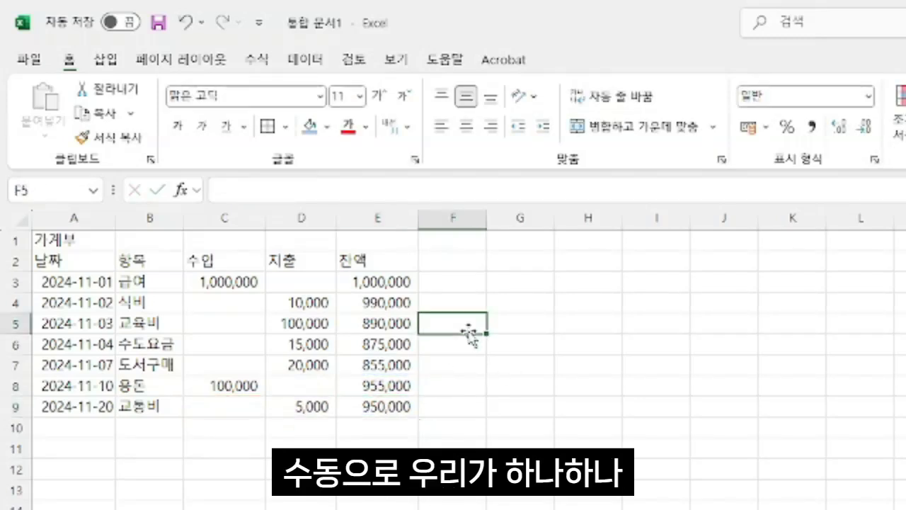
Compare the balance formulas in E5 and E6 with the income in C5 and the expense in D5.
{"action": "left_click", "coordinate": [398, 324]}
{"action": "left_click", "coordinate": [392, 344]}
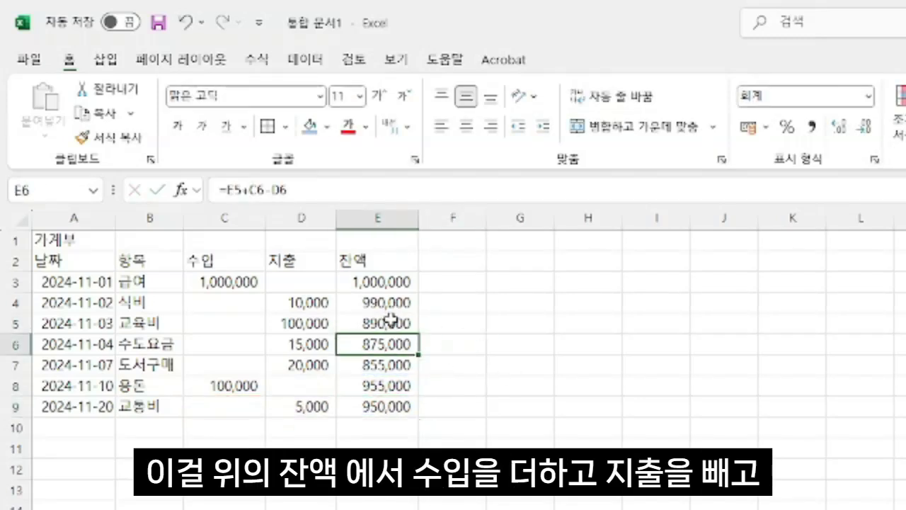
{"action": "left_click", "coordinate": [383, 323]}
{"action": "left_click", "coordinate": [231, 329]}
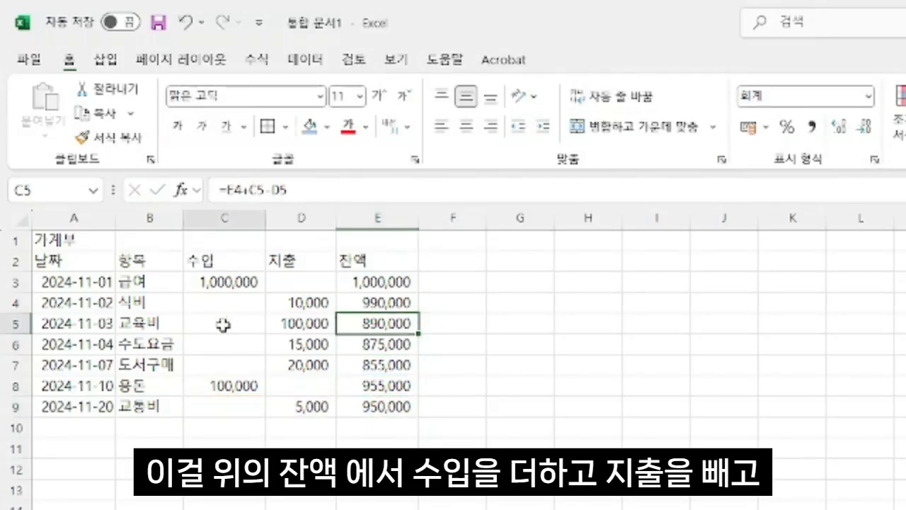
{"action": "left_click", "coordinate": [324, 325]}
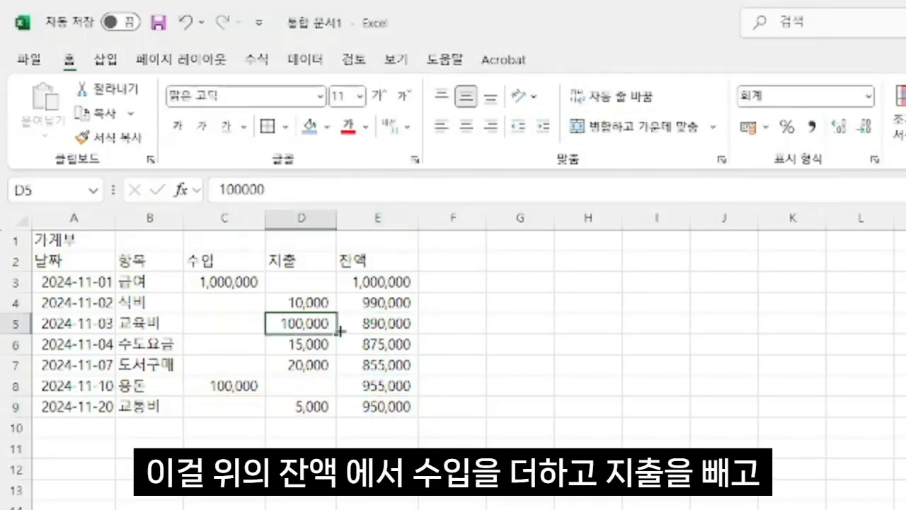
{"action": "left_click", "coordinate": [399, 341]}
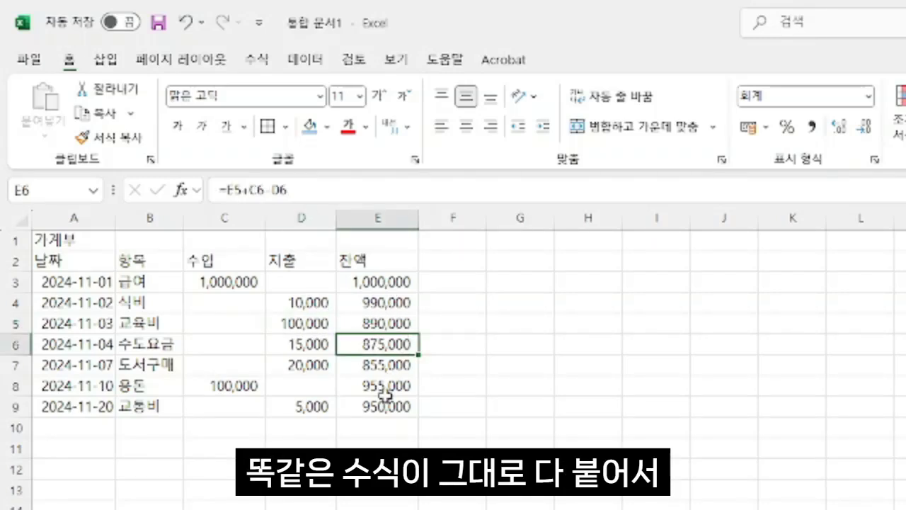
{"action": "left_click", "coordinate": [508, 373]}
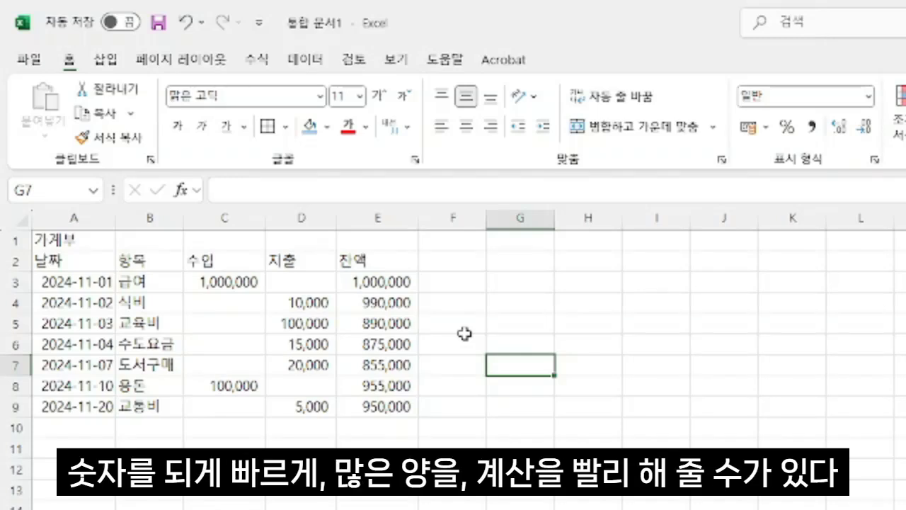
{"action": "left_click", "coordinate": [504, 468]}
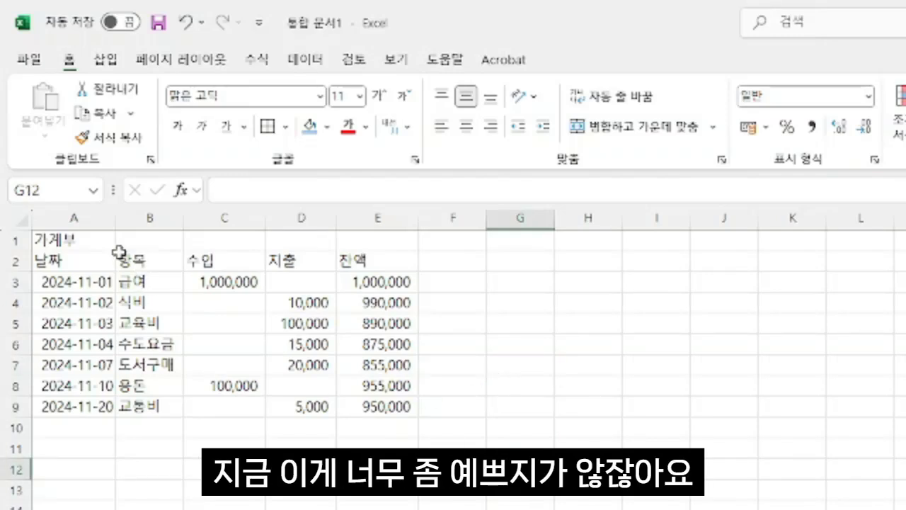
{"action": "left_click_drag", "start_coordinate": [84, 241], "coordinate": [366, 437]}
{"action": "left_click", "coordinate": [522, 406]}
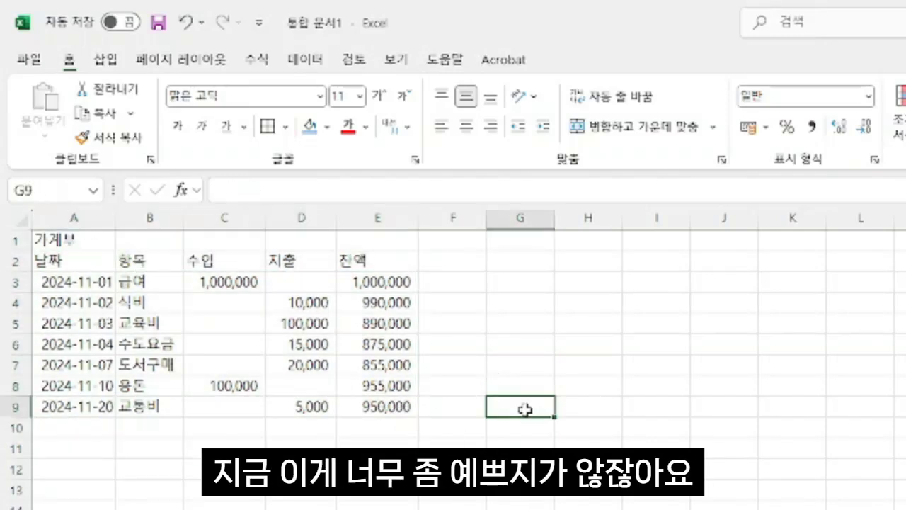
{"action": "left_click", "coordinate": [301, 488]}
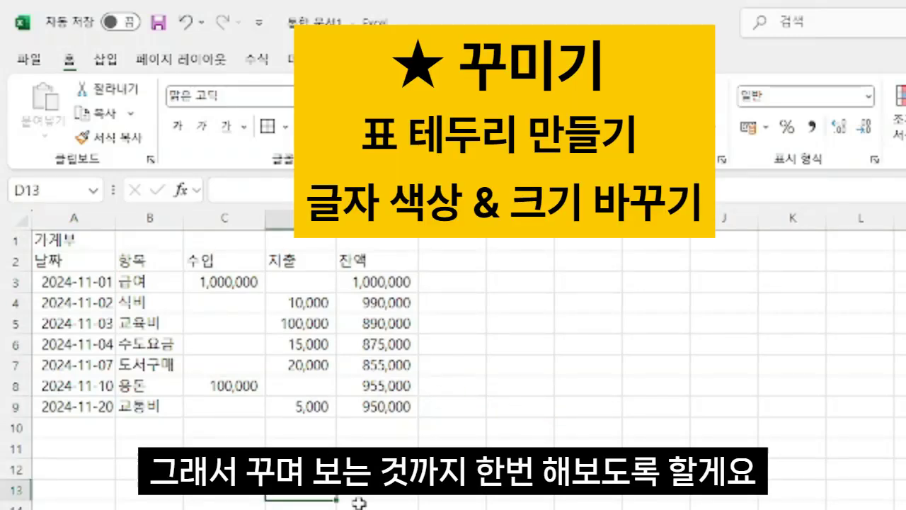
{"action": "left_click_drag", "start_coordinate": [78, 241], "coordinate": [351, 239]}
{"action": "left_click", "coordinate": [105, 309]}
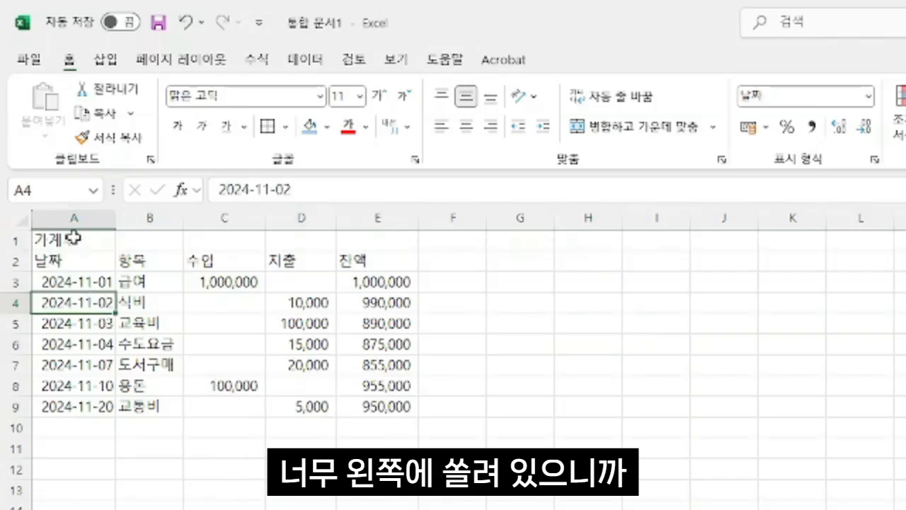
{"action": "left_click", "coordinate": [76, 241]}
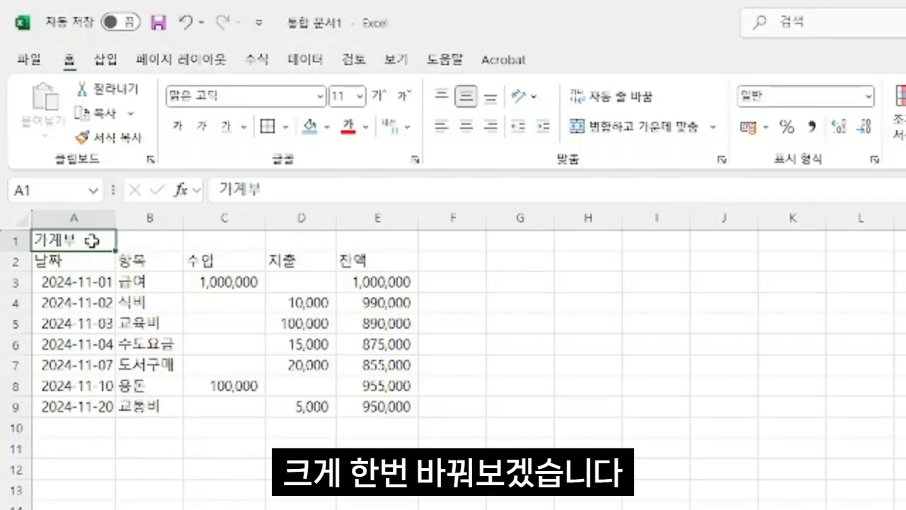
{"action": "left_click", "coordinate": [243, 281]}
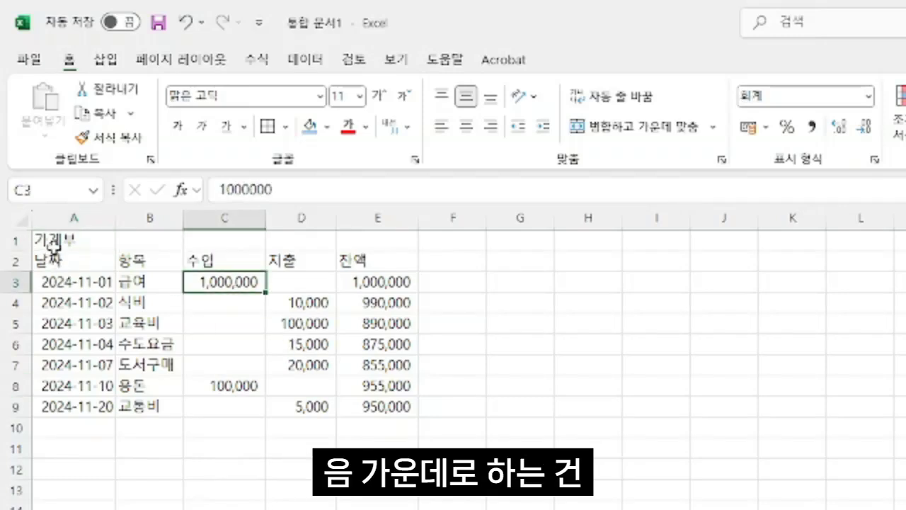
{"action": "left_click", "coordinate": [73, 219]}
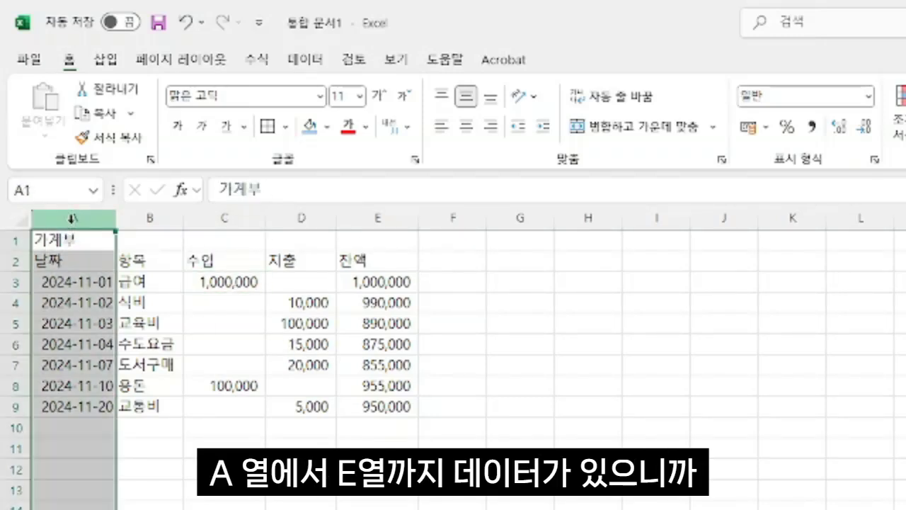
{"action": "left_click", "coordinate": [377, 218]}
{"action": "left_click", "coordinate": [525, 306]}
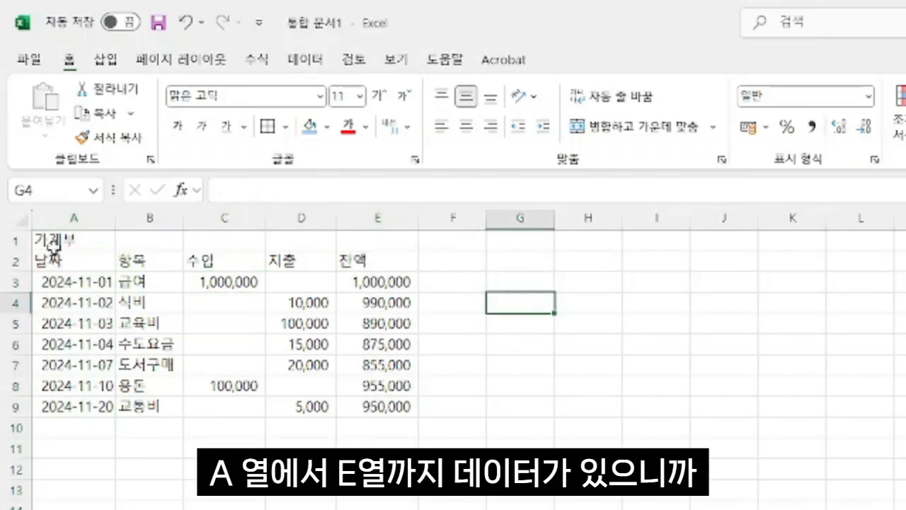
Merge and center the 가계부 title across A1:E1.
{"action": "left_click", "coordinate": [71, 241]}
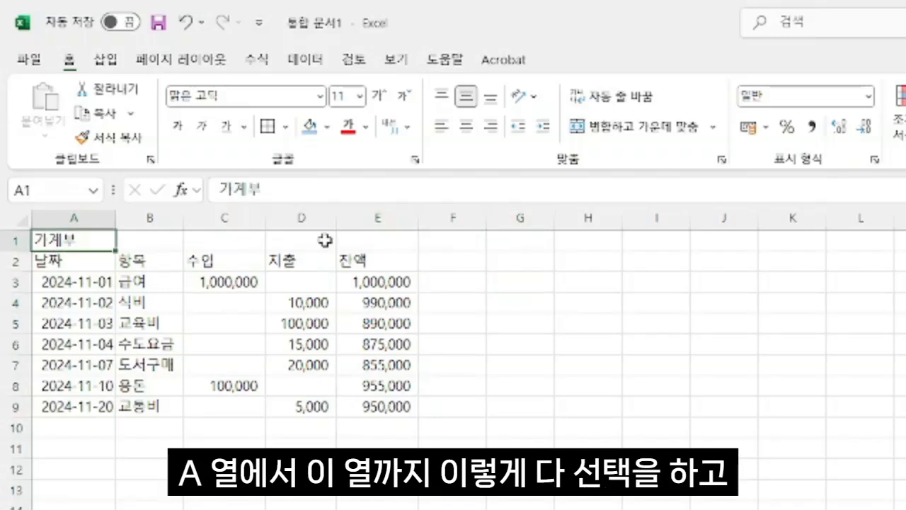
{"action": "left_click_drag", "start_coordinate": [380, 240], "coordinate": [134, 232]}
{"action": "left_click_drag", "start_coordinate": [58, 230], "coordinate": [59, 231]}
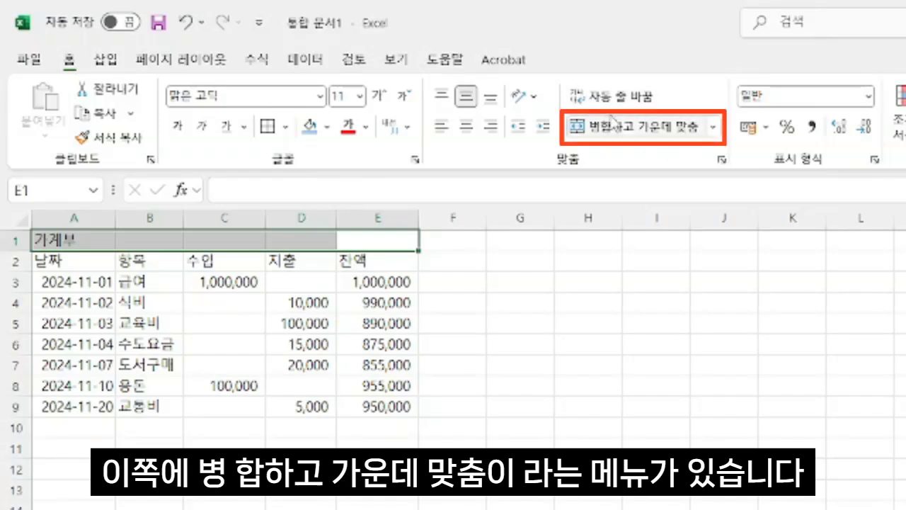
{"action": "left_click", "coordinate": [644, 127]}
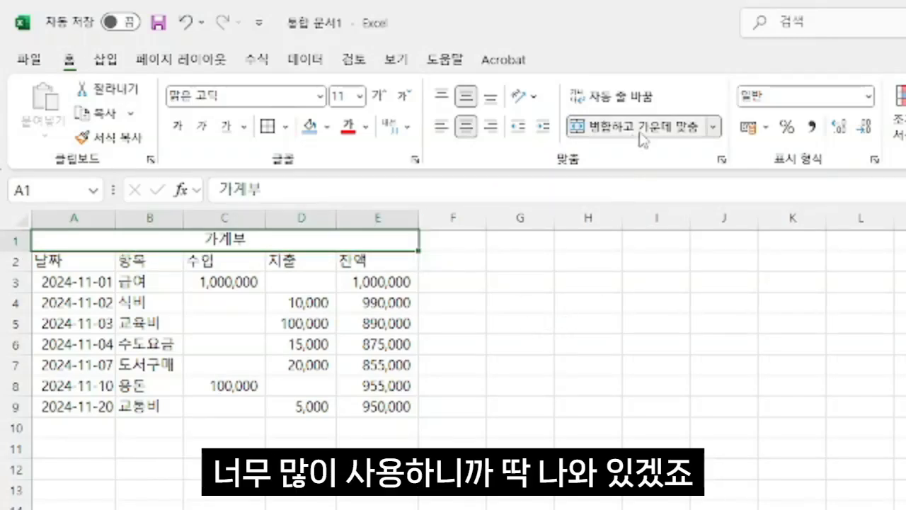
{"action": "left_click", "coordinate": [588, 323]}
{"action": "left_click", "coordinate": [225, 237]}
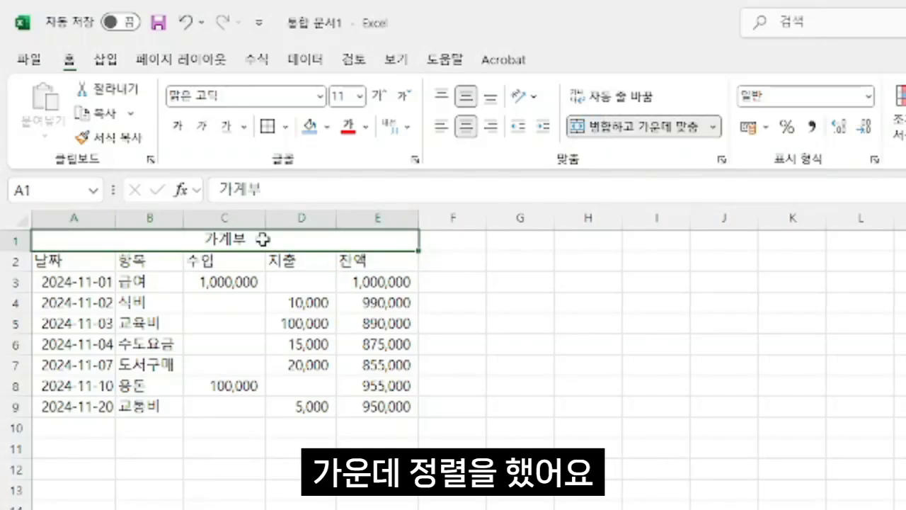
Examine the five ledger header cells from 날짜 to 잔액 in A2:E2.
{"action": "left_click", "coordinate": [71, 261]}
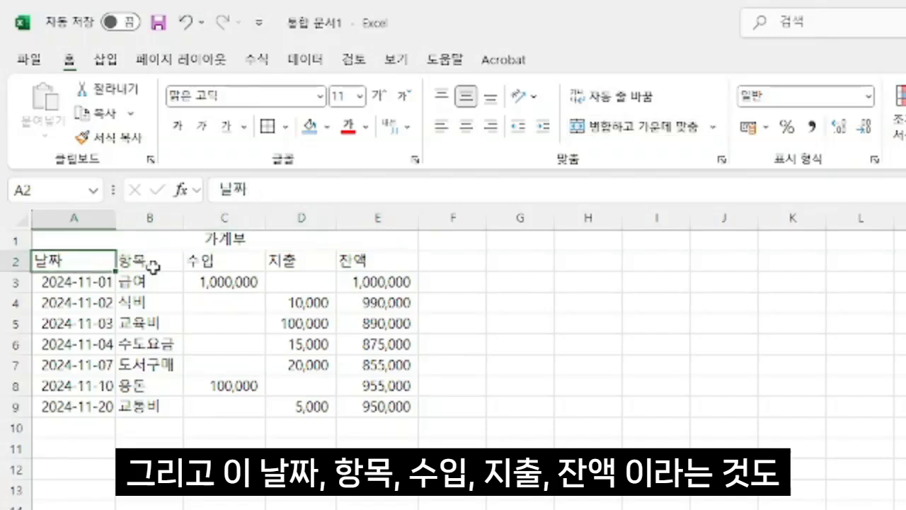
{"action": "left_click", "coordinate": [153, 267]}
{"action": "left_click", "coordinate": [258, 268]}
{"action": "left_click", "coordinate": [293, 262]}
{"action": "left_click", "coordinate": [371, 262]}
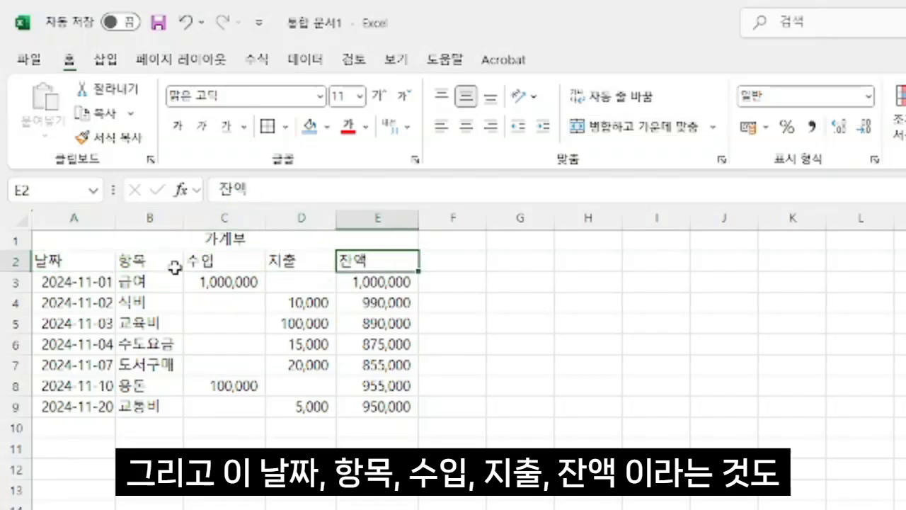
{"action": "left_click_drag", "start_coordinate": [69, 259], "coordinate": [375, 262]}
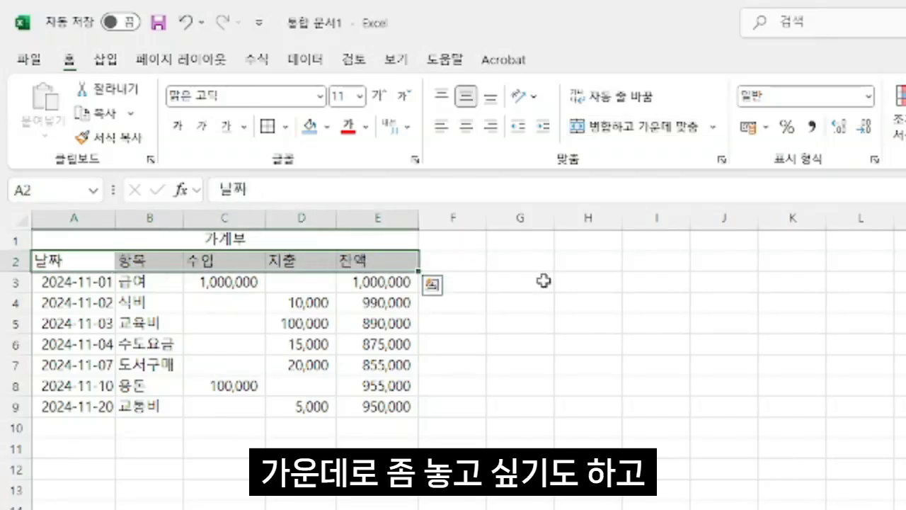
{"action": "left_click", "coordinate": [542, 281]}
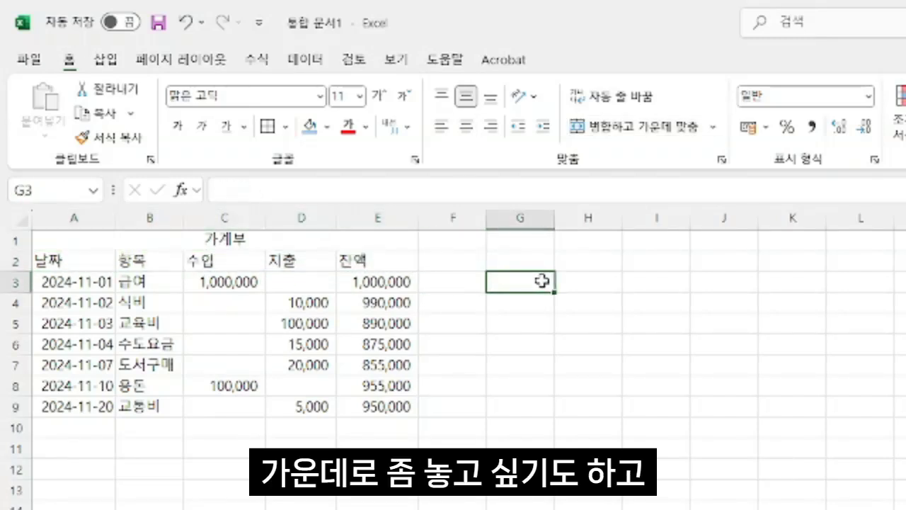
Compare the horizontal alignment of the text headers in row 2 with that of the amounts in row 3.
{"action": "left_click", "coordinate": [50, 262]}
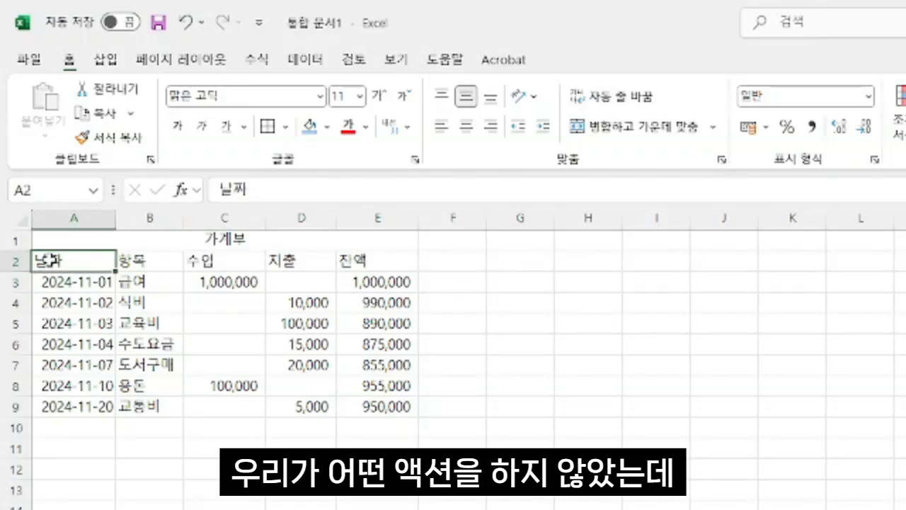
{"action": "left_click", "coordinate": [127, 264]}
{"action": "left_click", "coordinate": [43, 261]}
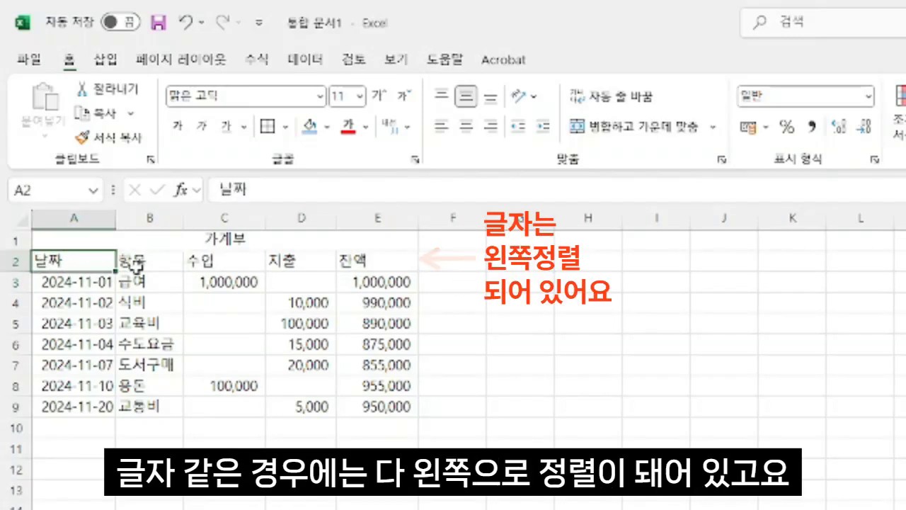
{"action": "left_click", "coordinate": [133, 262]}
{"action": "left_click", "coordinate": [228, 261]}
{"action": "left_click", "coordinate": [308, 260]}
{"action": "left_click", "coordinate": [358, 262]}
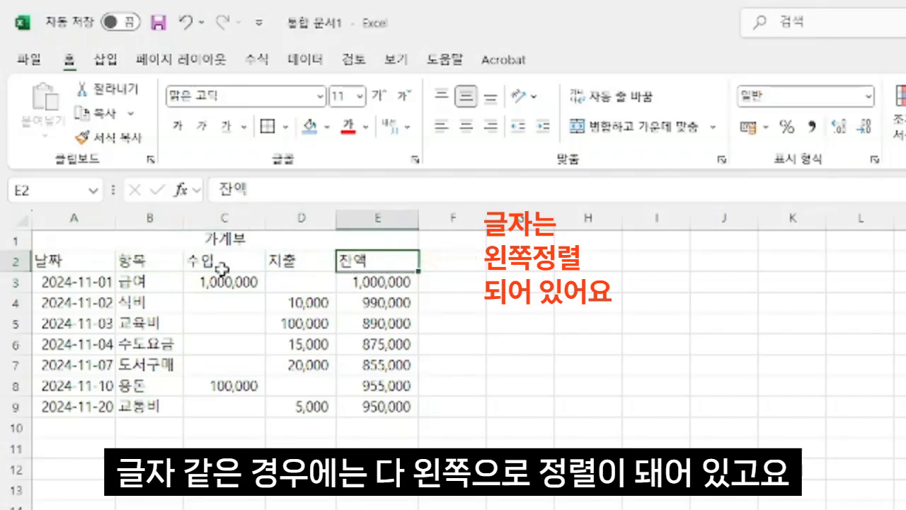
{"action": "left_click", "coordinate": [231, 282]}
{"action": "left_click", "coordinate": [383, 282]}
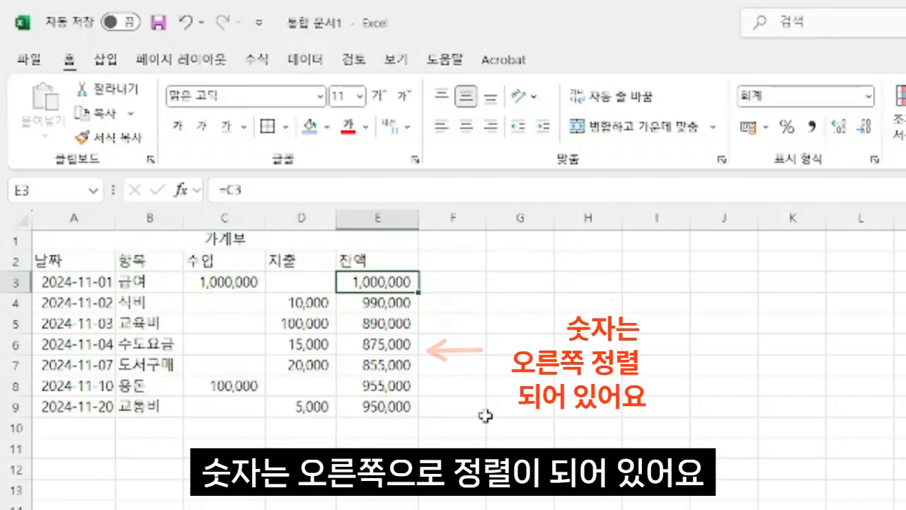
{"action": "left_click", "coordinate": [483, 410]}
{"action": "left_click", "coordinate": [460, 345]}
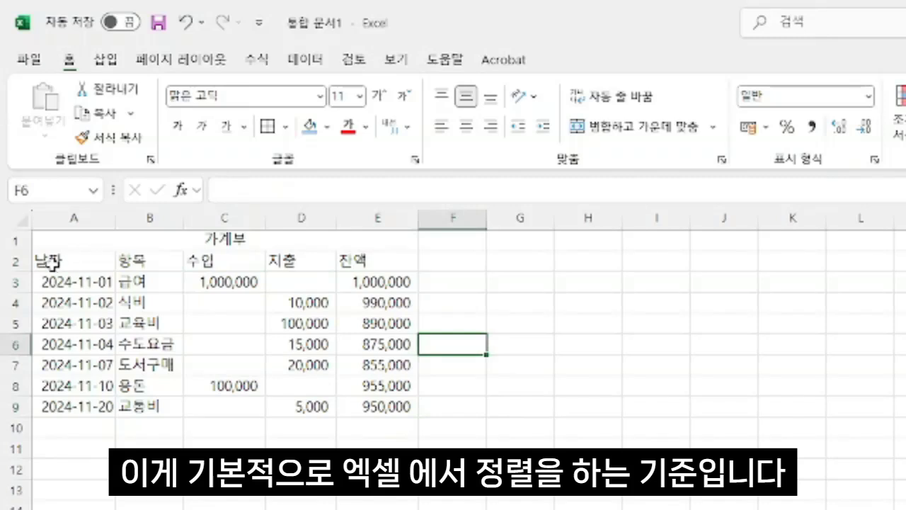
Center the header labels 날짜, 항목, 수입, 지출 and 잔액 horizontally in A2:E2.
{"action": "left_click_drag", "start_coordinate": [53, 263], "coordinate": [377, 260]}
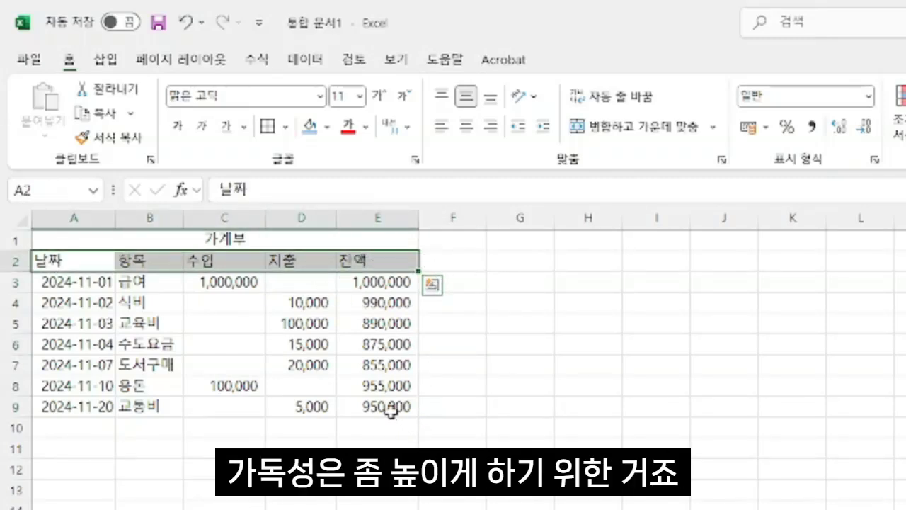
{"action": "left_click", "coordinate": [521, 365]}
{"action": "left_click_drag", "start_coordinate": [56, 261], "coordinate": [382, 259]}
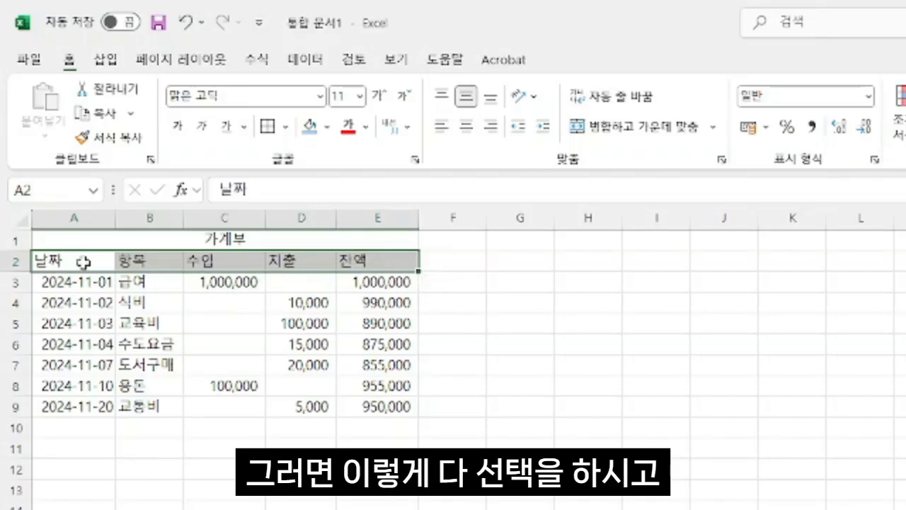
{"action": "left_click_drag", "start_coordinate": [81, 262], "coordinate": [381, 261]}
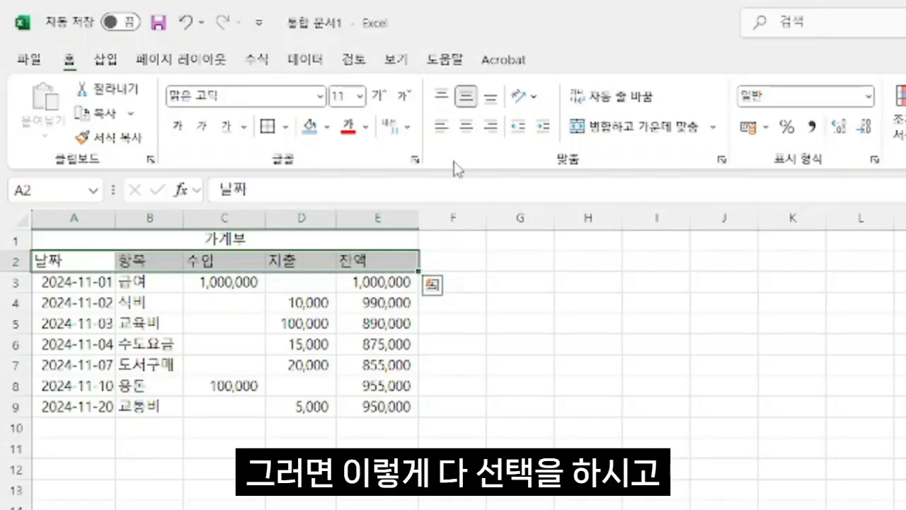
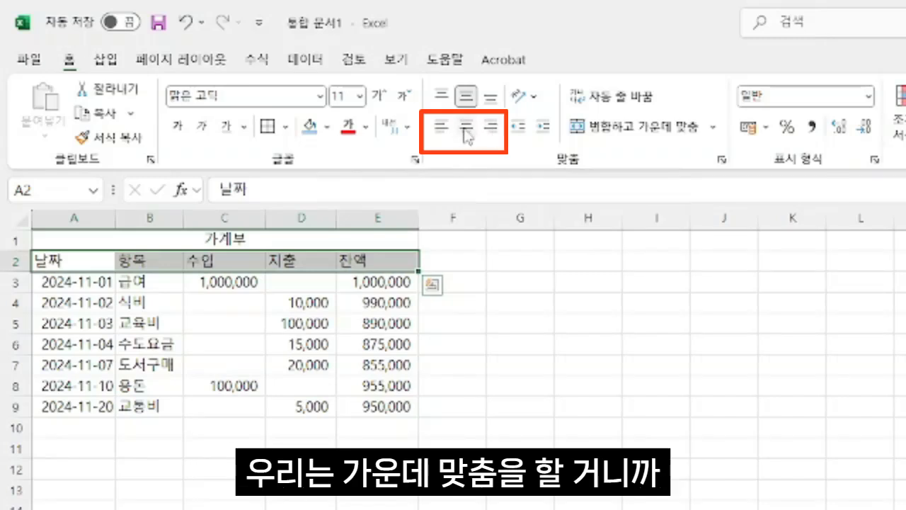
{"action": "left_click", "coordinate": [467, 136]}
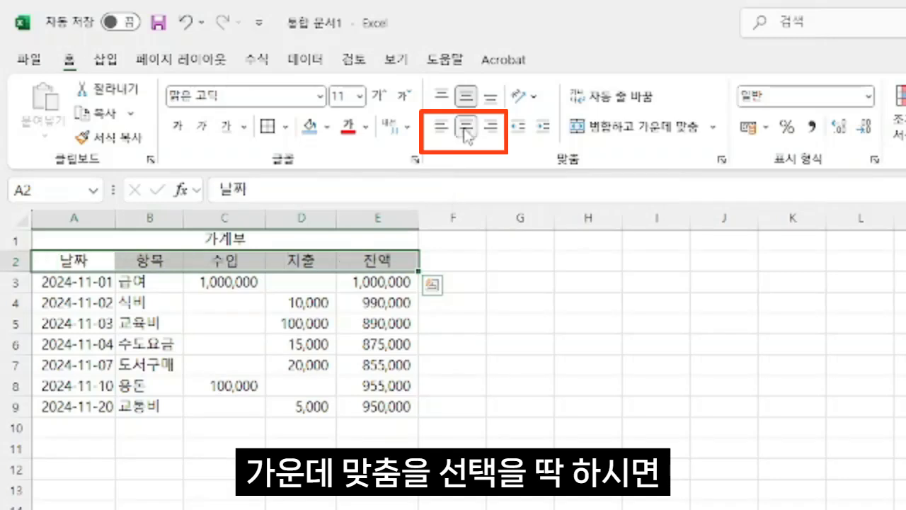
{"action": "left_click", "coordinate": [546, 358]}
Examine how well the dates, items and amounts fit the column widths of the ledger table.
{"action": "left_click", "coordinate": [67, 263]}
{"action": "left_click_drag", "start_coordinate": [244, 258], "coordinate": [411, 254]}
{"action": "left_click", "coordinate": [536, 263]}
{"action": "left_click", "coordinate": [377, 508]}
{"action": "left_click", "coordinate": [81, 260]}
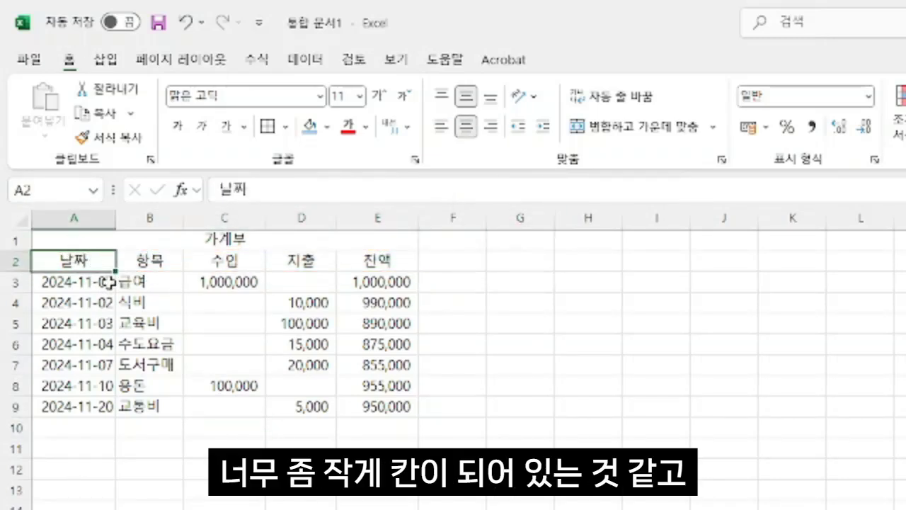
{"action": "left_click", "coordinate": [178, 325]}
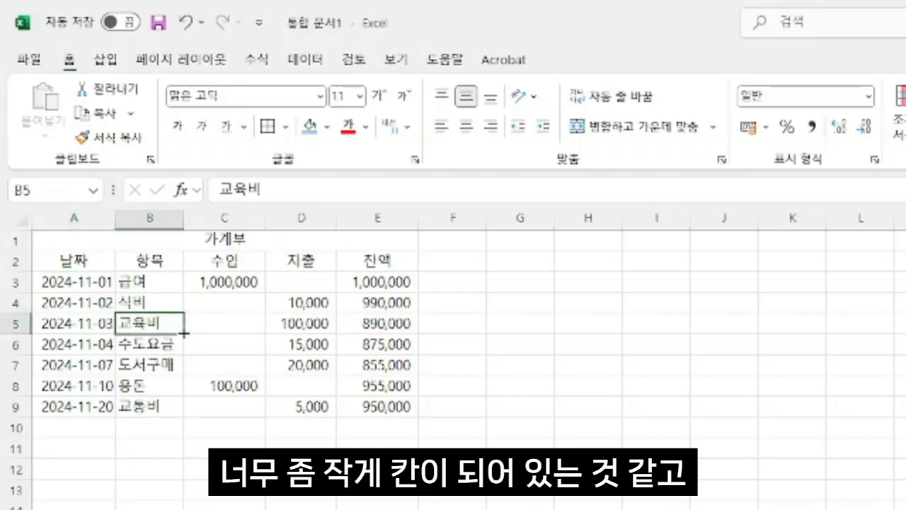
{"action": "left_click", "coordinate": [158, 259]}
{"action": "left_click", "coordinate": [187, 425]}
{"action": "left_click_drag", "start_coordinate": [75, 261], "coordinate": [396, 427]}
{"action": "left_click", "coordinate": [504, 363]}
{"action": "left_click", "coordinate": [305, 509]}
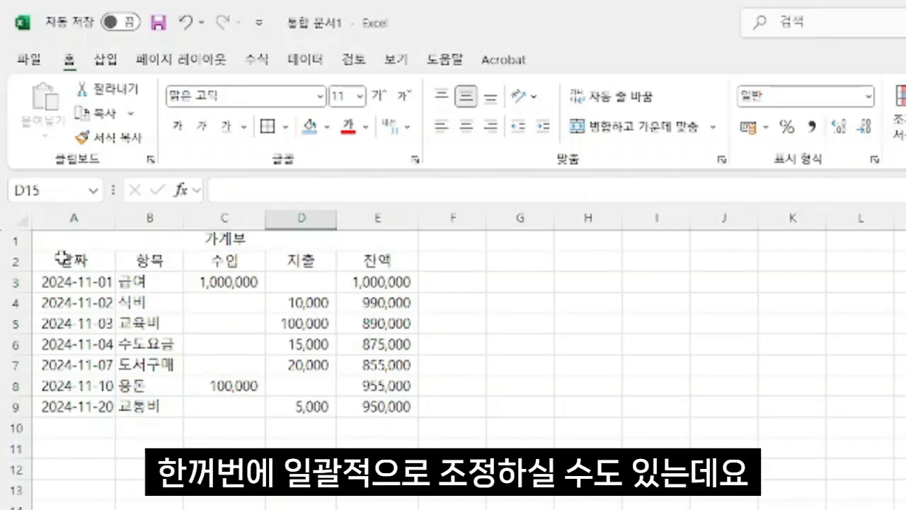
{"action": "left_click", "coordinate": [243, 321]}
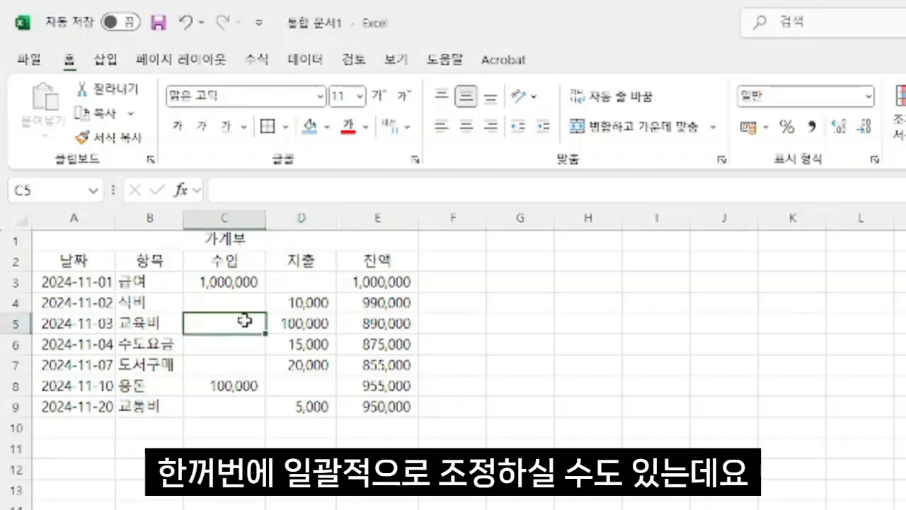
Inspect whole columns A through E one at a time, including the borders between their headings.
{"action": "left_click", "coordinate": [72, 217]}
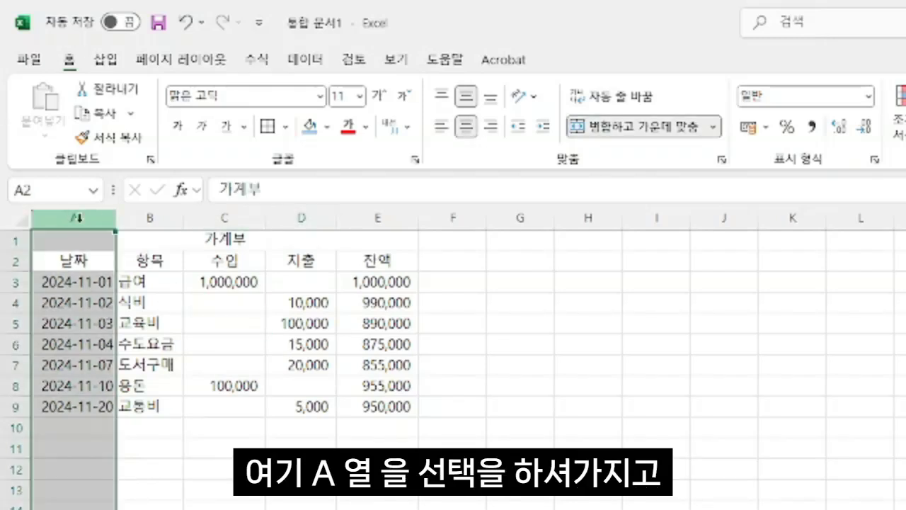
{"action": "left_click", "coordinate": [139, 219]}
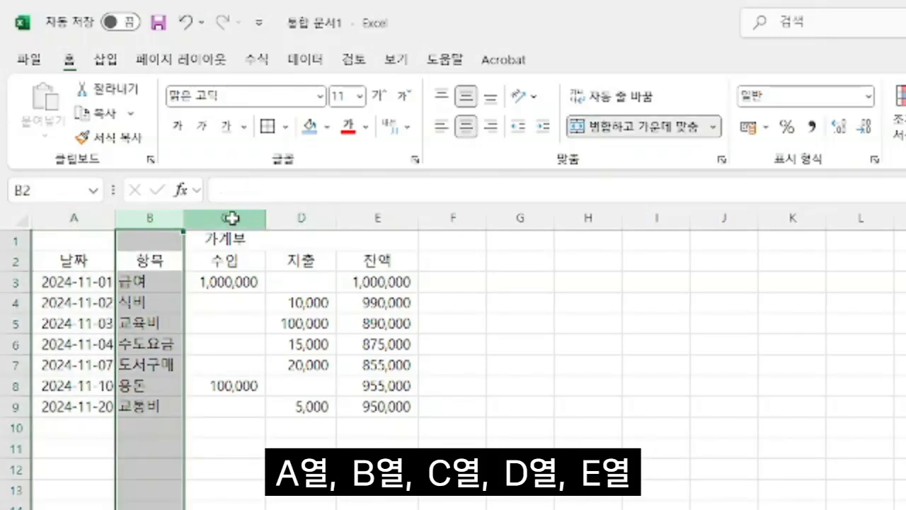
{"action": "left_click", "coordinate": [232, 218]}
{"action": "left_click", "coordinate": [304, 217]}
{"action": "left_click", "coordinate": [397, 221]}
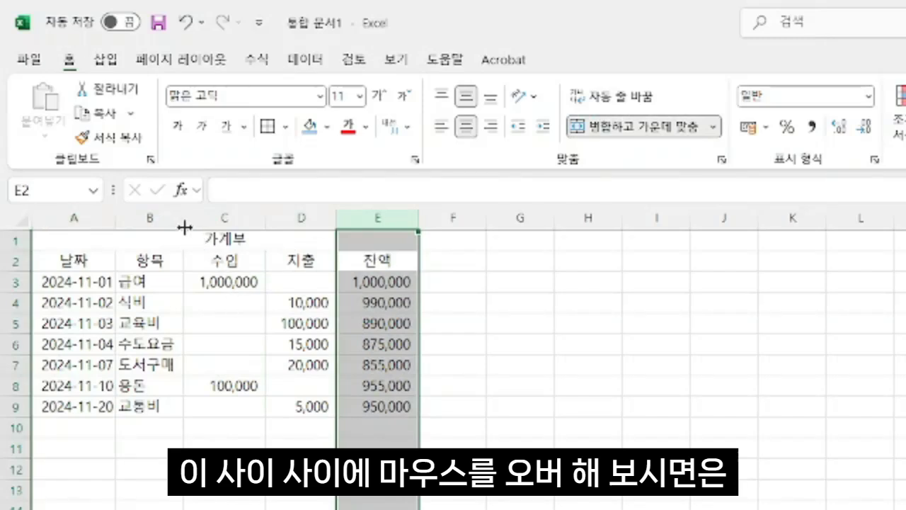
{"action": "left_click", "coordinate": [223, 297]}
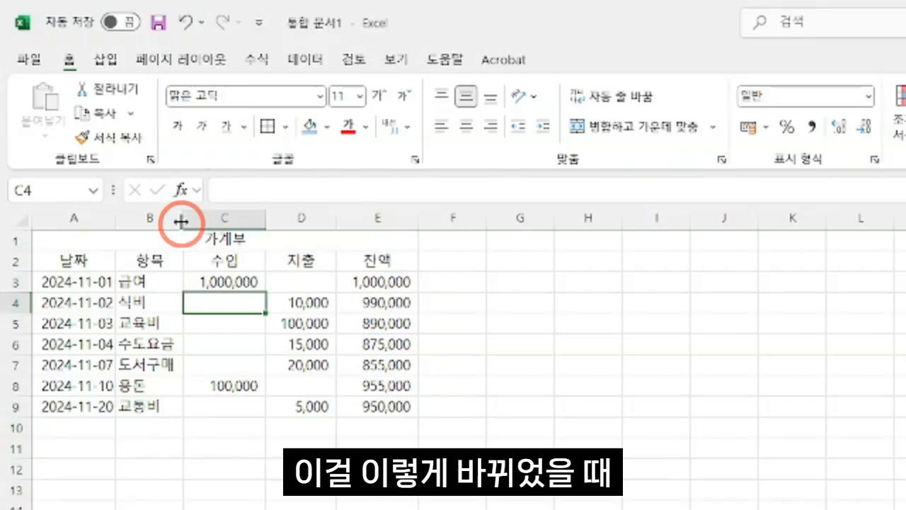
Widen columns B, C and D individually, making the 지출 column the widest.
{"action": "left_click_drag", "start_coordinate": [181, 222], "coordinate": [212, 214]}
{"action": "left_click_drag", "start_coordinate": [295, 219], "coordinate": [320, 219]}
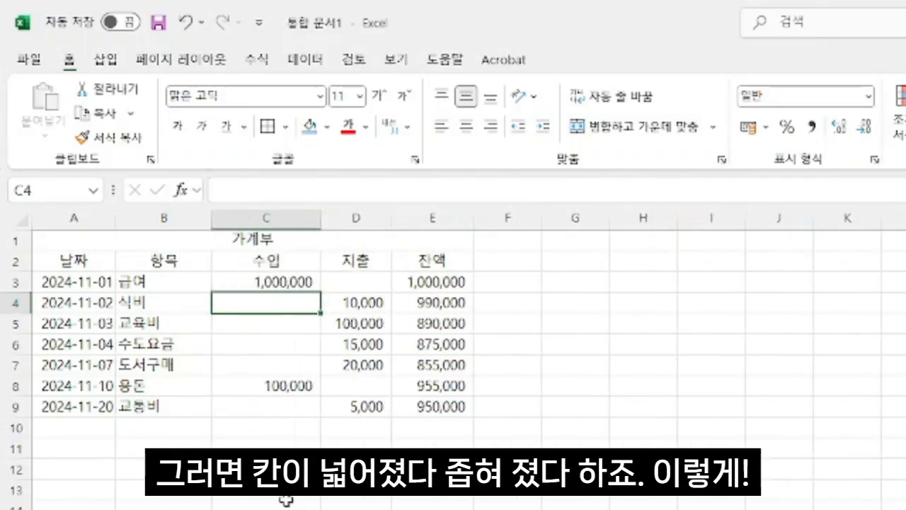
{"action": "left_click_drag", "start_coordinate": [392, 223], "coordinate": [470, 221]}
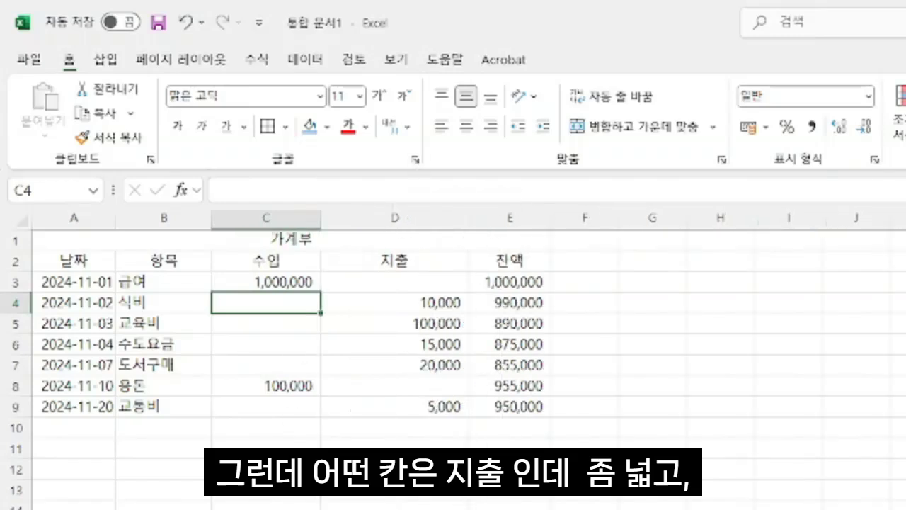
Compare the width of the 수입 column C with that of the 지출 column D.
{"action": "left_click", "coordinate": [406, 469]}
{"action": "left_click", "coordinate": [381, 284]}
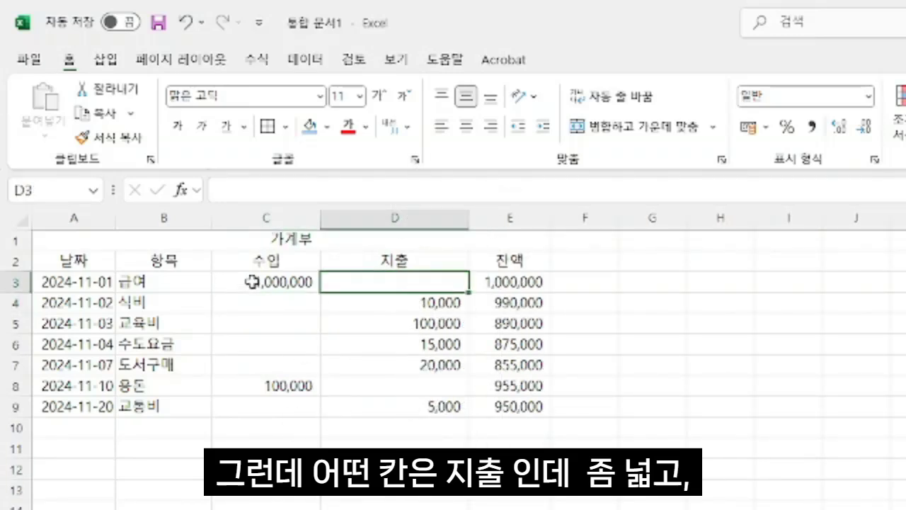
{"action": "left_click", "coordinate": [252, 282]}
{"action": "left_click", "coordinate": [265, 365]}
{"action": "left_click", "coordinate": [266, 303]}
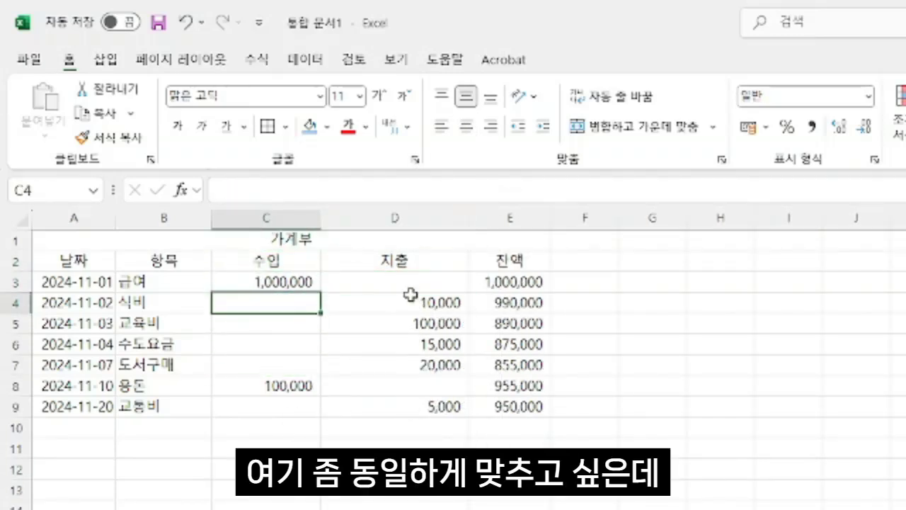
{"action": "left_click", "coordinate": [396, 344]}
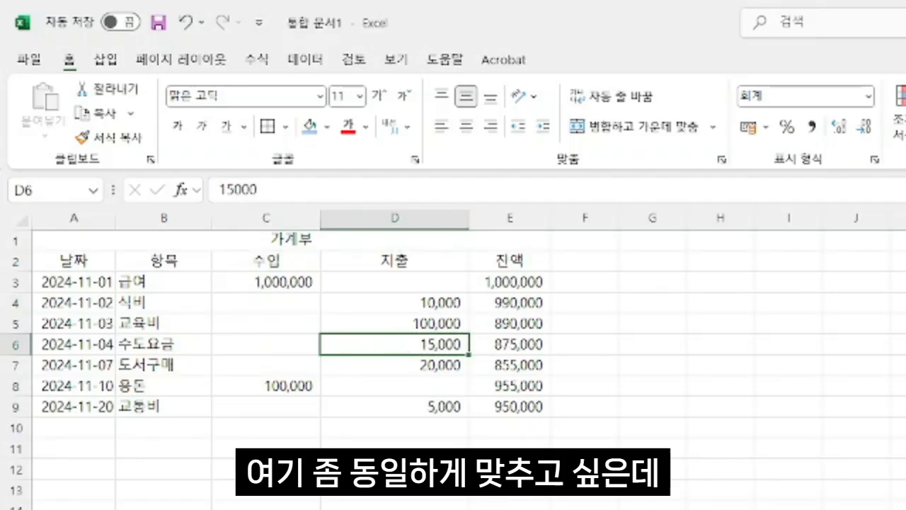
{"action": "left_click", "coordinate": [361, 300]}
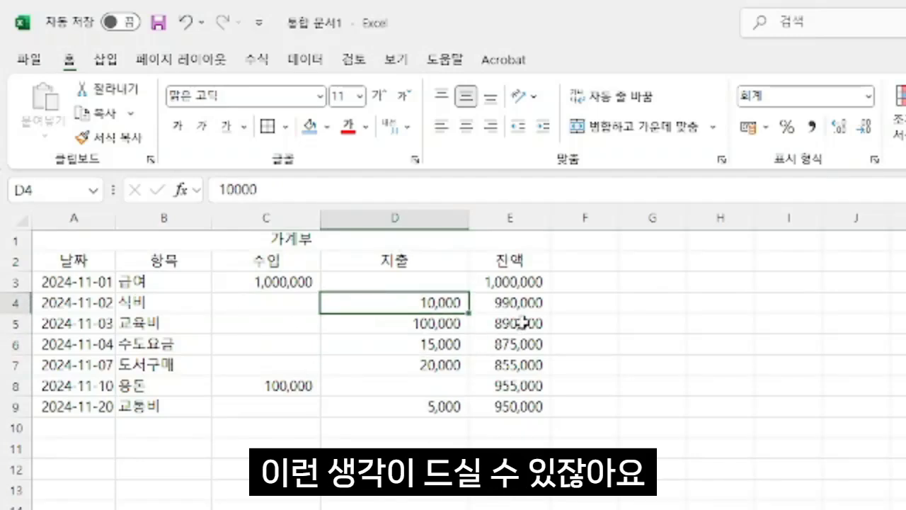
Resize columns A through E together to one equal width, slightly wider than the date entries.
{"action": "left_click_drag", "start_coordinate": [74, 218], "coordinate": [568, 224]}
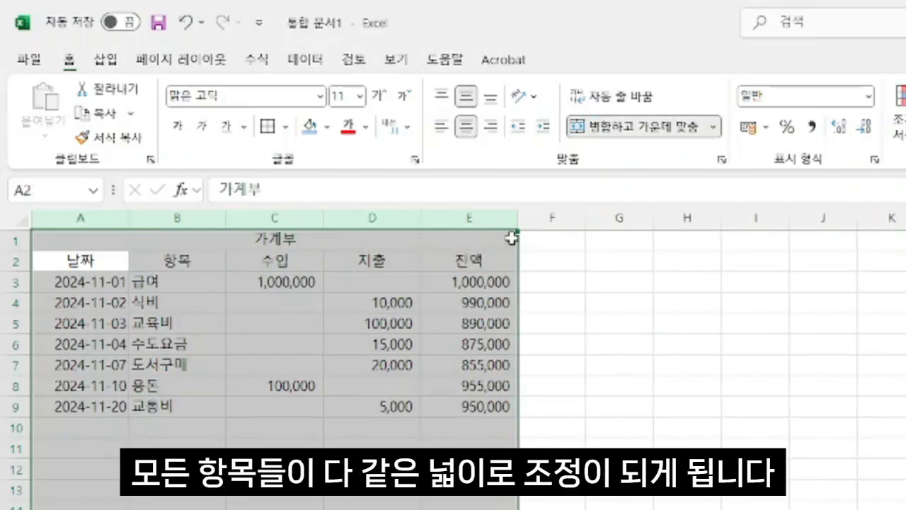
{"action": "left_click_drag", "start_coordinate": [520, 223], "coordinate": [623, 236]}
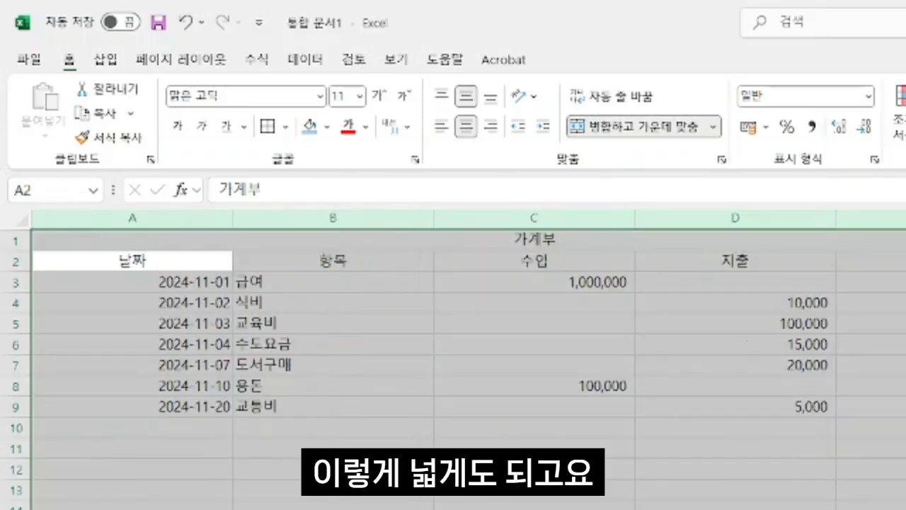
{"action": "left_click_drag", "start_coordinate": [837, 219], "coordinate": [744, 219]}
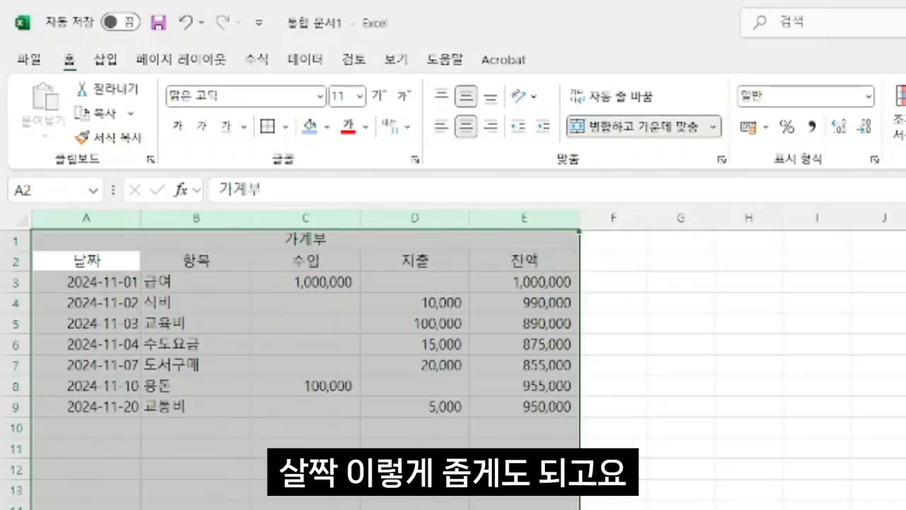
{"action": "left_click", "coordinate": [569, 498]}
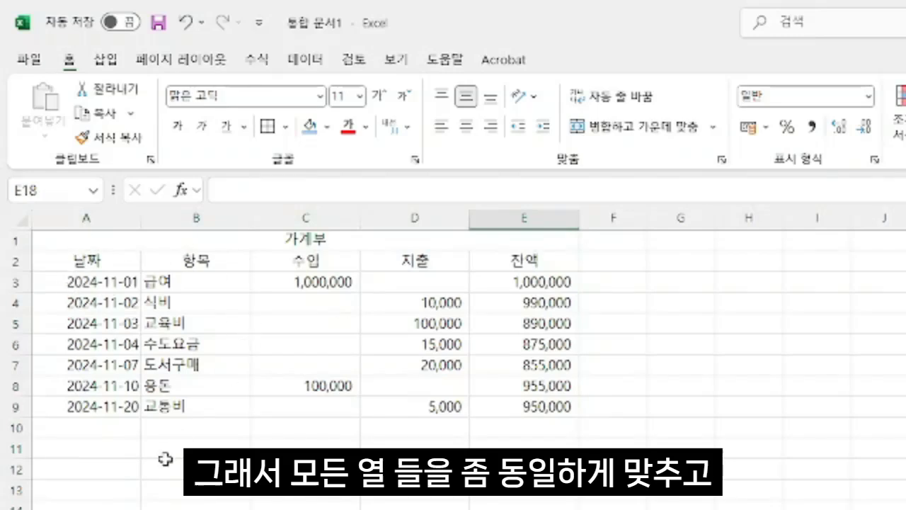
{"action": "left_click", "coordinate": [270, 504]}
Widen only the 항목 column B to about twice the width of the other ledger columns.
{"action": "left_click", "coordinate": [220, 266]}
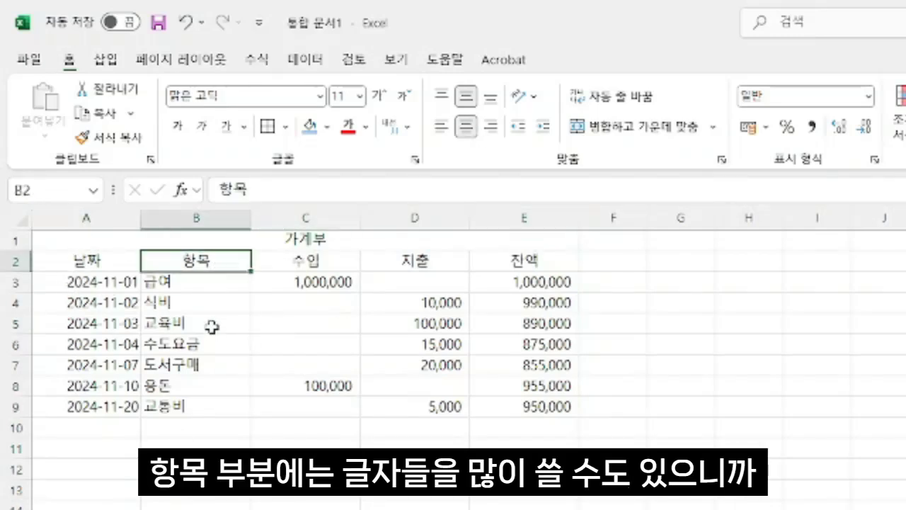
{"action": "key", "text": "Down"}
{"action": "key", "text": "Down"}
{"action": "key", "text": "Down"}
{"action": "key", "text": "Down"}
{"action": "key", "text": "Down"}
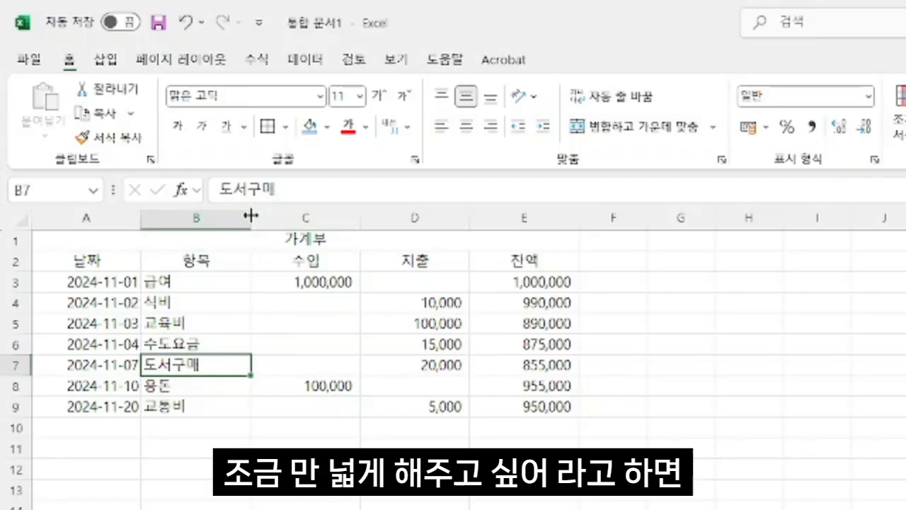
{"action": "left_click_drag", "start_coordinate": [252, 216], "coordinate": [350, 220]}
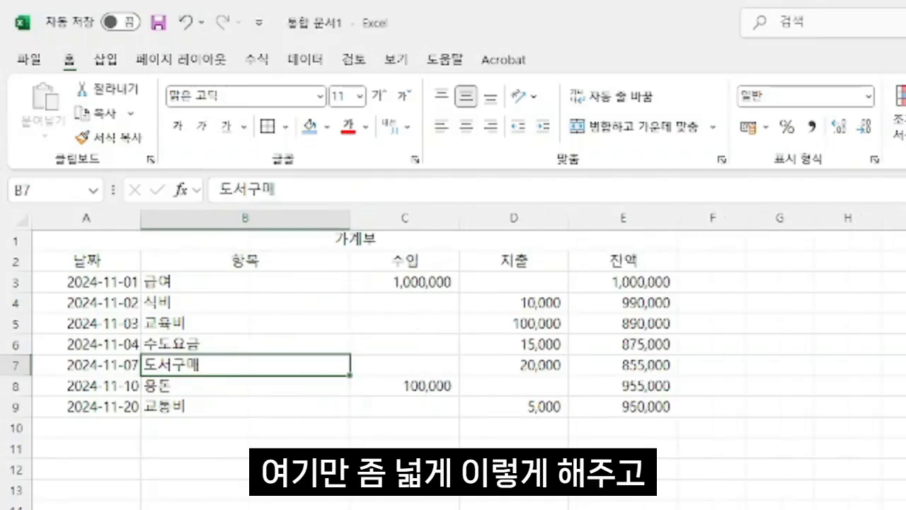
Examine how the dates in A3:A9 are aligned next to the item names in column B.
{"action": "left_click", "coordinate": [245, 509]}
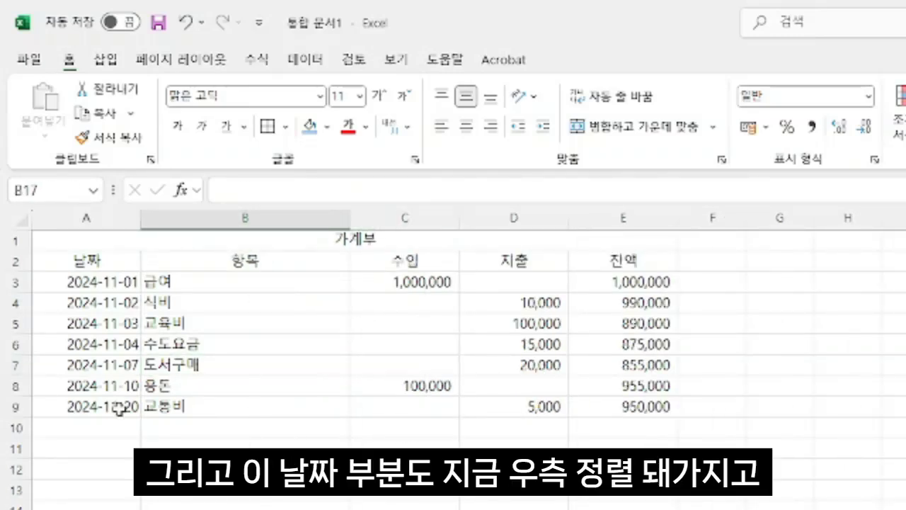
{"action": "left_click_drag", "start_coordinate": [95, 266], "coordinate": [97, 411]}
{"action": "left_click", "coordinate": [239, 430]}
{"action": "left_click_drag", "start_coordinate": [183, 274], "coordinate": [182, 419]}
{"action": "left_click", "coordinate": [167, 500]}
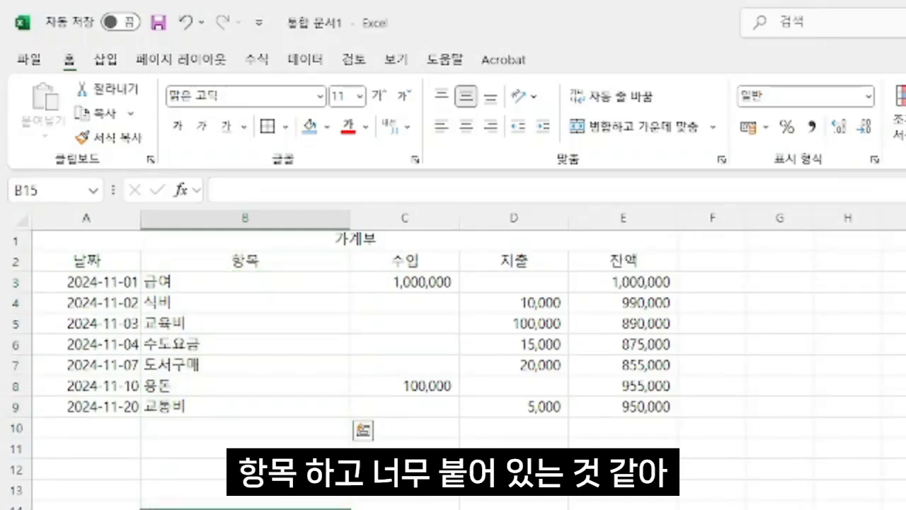
{"action": "left_click_drag", "start_coordinate": [73, 281], "coordinate": [97, 407]}
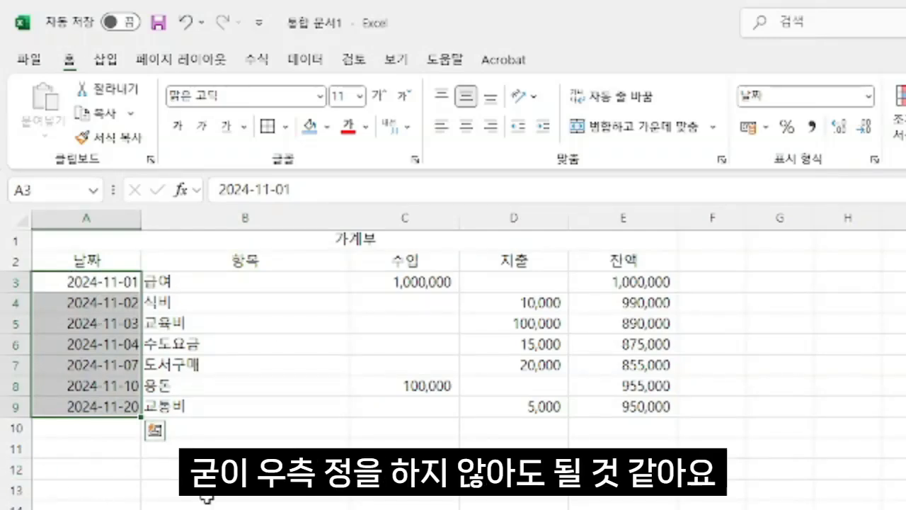
{"action": "left_click", "coordinate": [324, 379]}
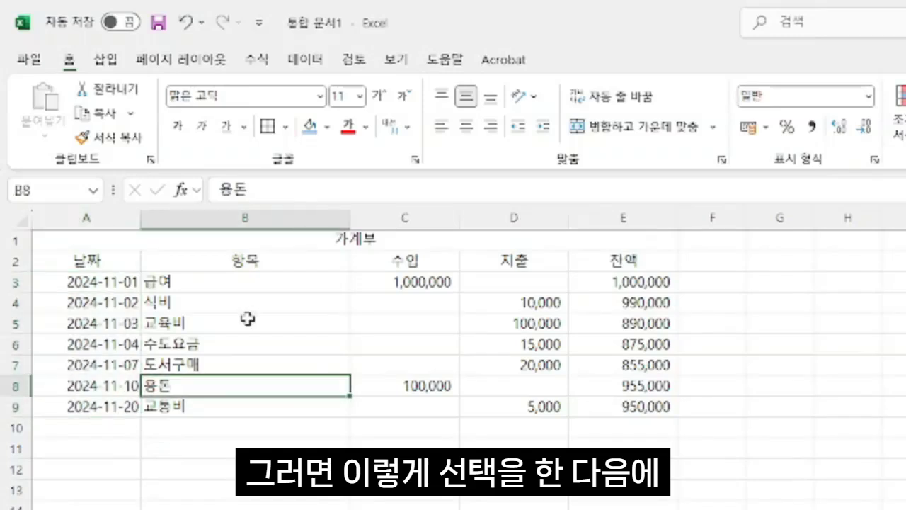
Center the dates in A3:A9 horizontally within their cells.
{"action": "left_click_drag", "start_coordinate": [76, 283], "coordinate": [102, 409]}
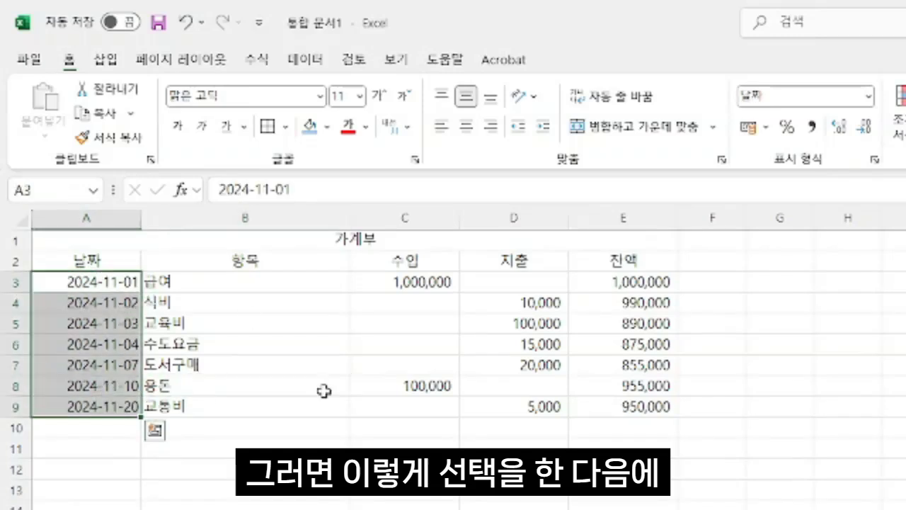
{"action": "left_click", "coordinate": [468, 129]}
{"action": "left_click", "coordinate": [321, 505]}
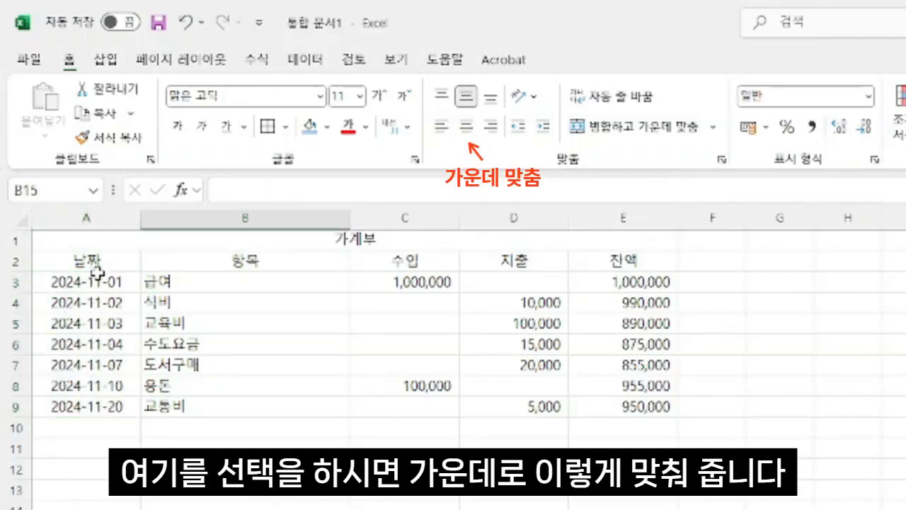
{"action": "left_click", "coordinate": [514, 508]}
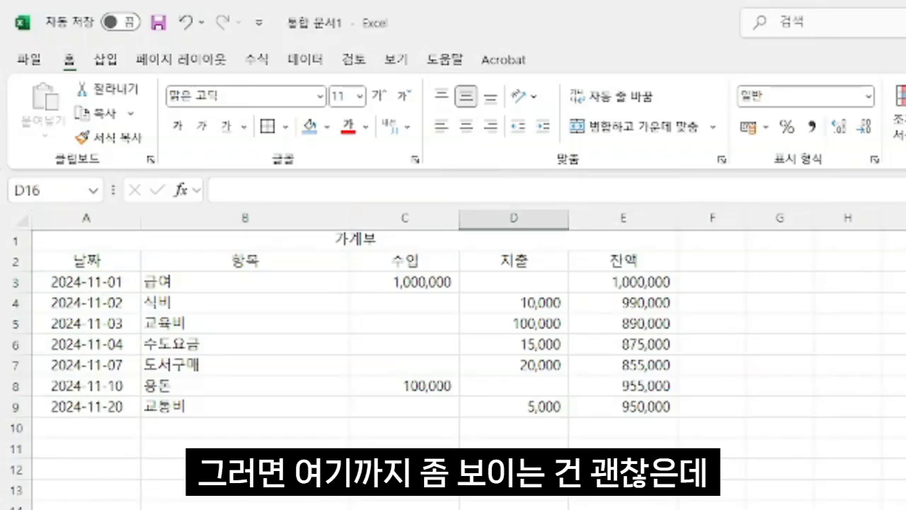
{"action": "left_click", "coordinate": [323, 442]}
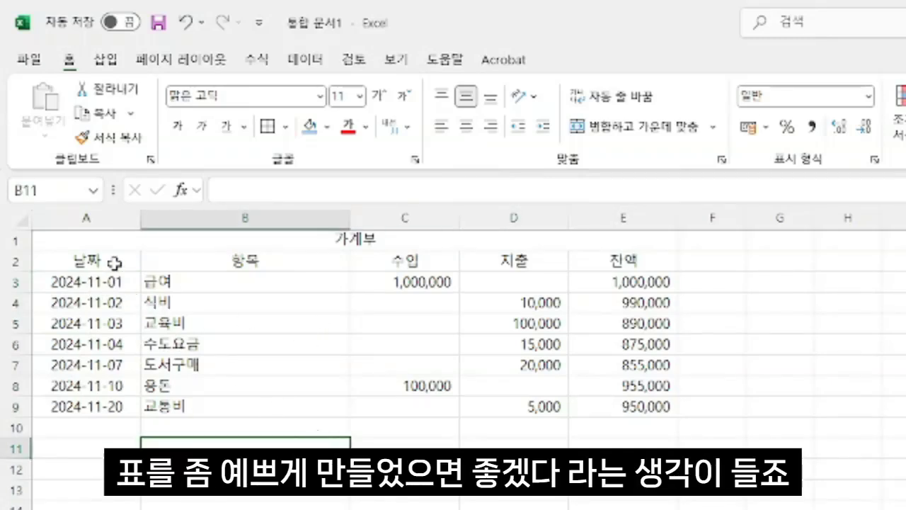
Apply all borders (모든 테두리) to the ledger table A2:E9, from the header row through the last entry.
{"action": "left_click", "coordinate": [74, 264]}
{"action": "left_click_drag", "start_coordinate": [73, 264], "coordinate": [652, 404]}
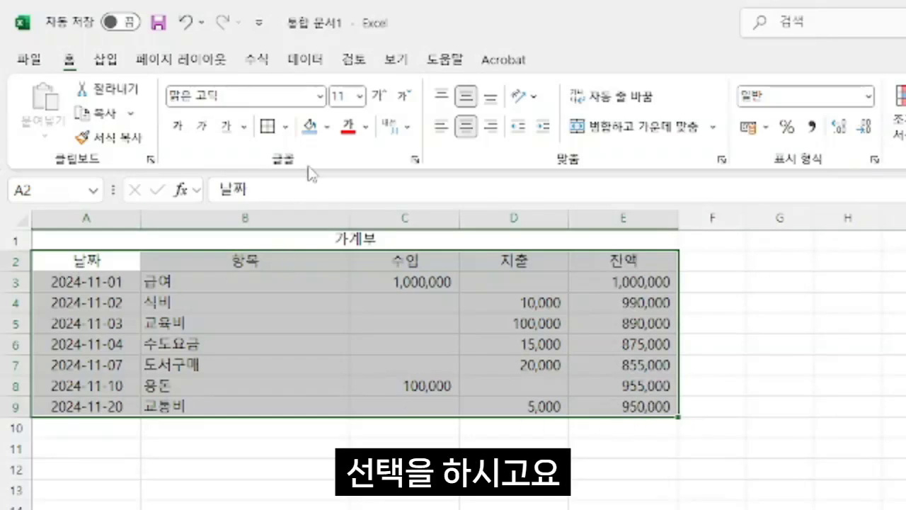
{"action": "left_click", "coordinate": [287, 127]}
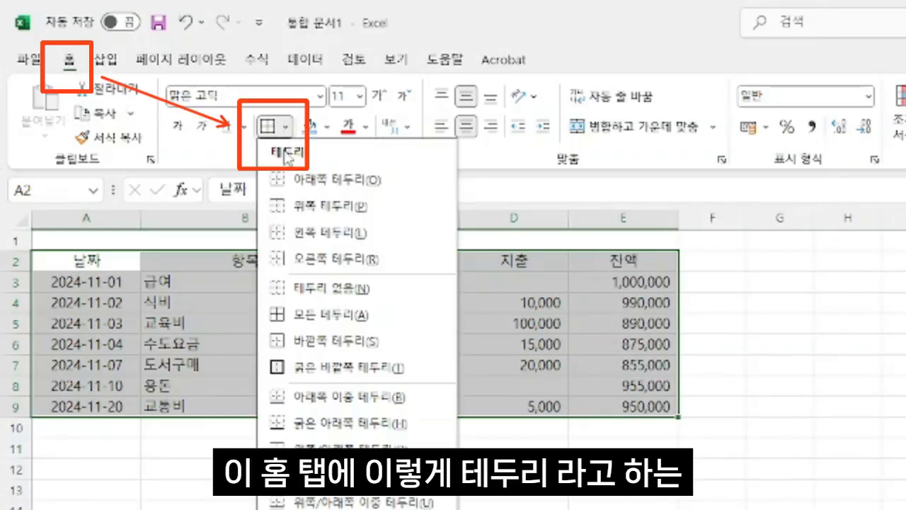
{"action": "left_click", "coordinate": [267, 127]}
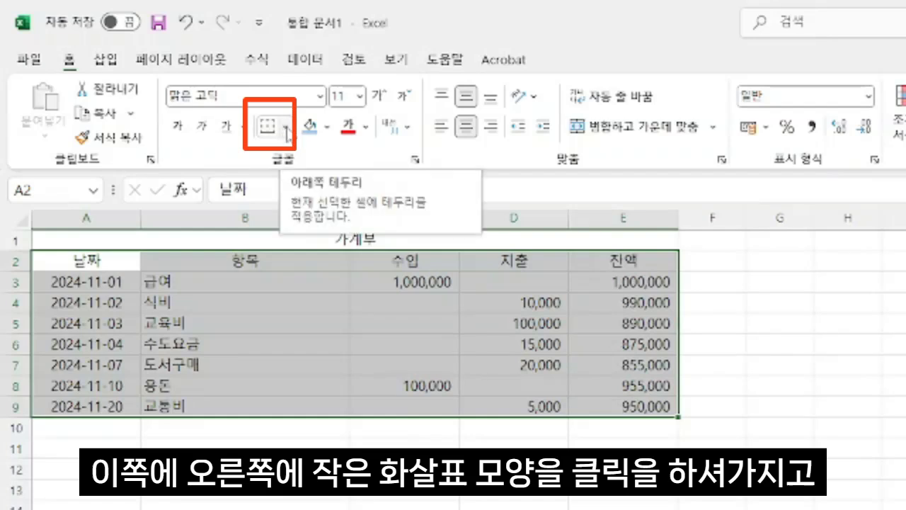
{"action": "left_click", "coordinate": [286, 127]}
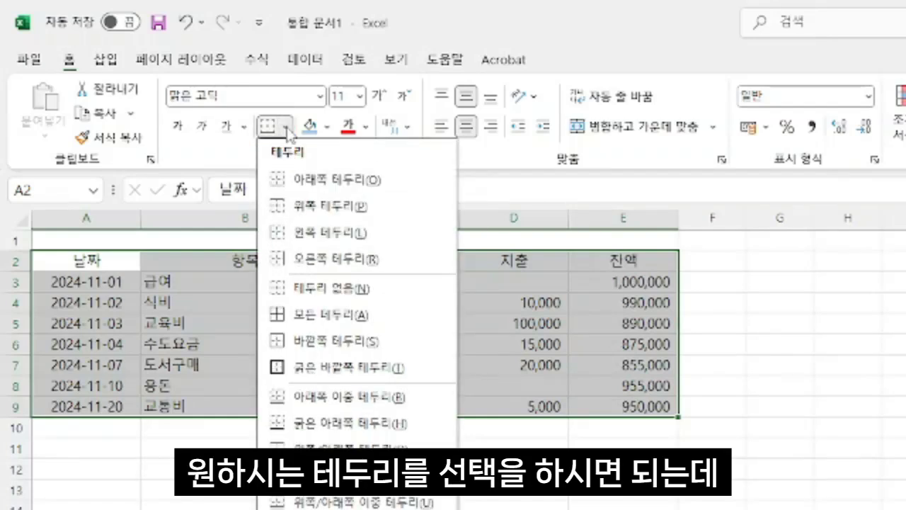
{"action": "left_click", "coordinate": [322, 315]}
{"action": "left_click", "coordinate": [245, 509]}
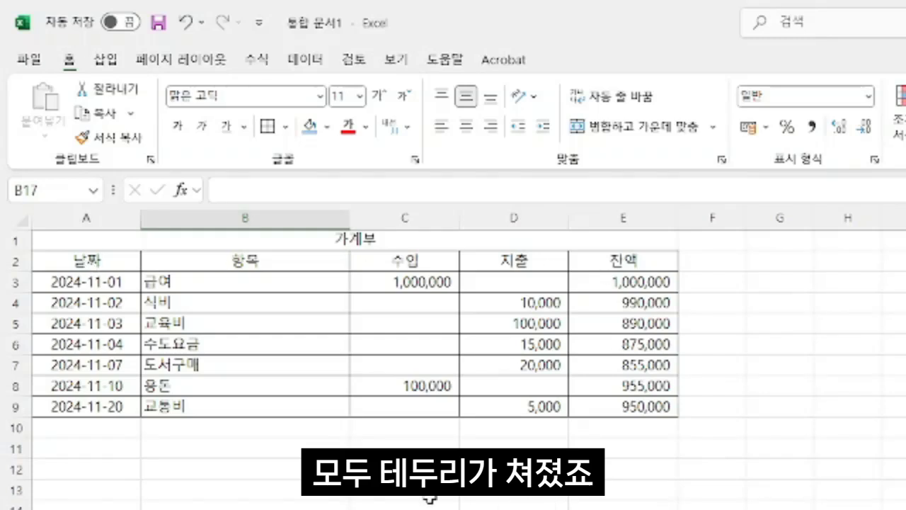
Add a thick outside border (굵은 바깥쪽 테두리) around the ledger table A2:E9.
{"action": "left_click_drag", "start_coordinate": [93, 261], "coordinate": [630, 406]}
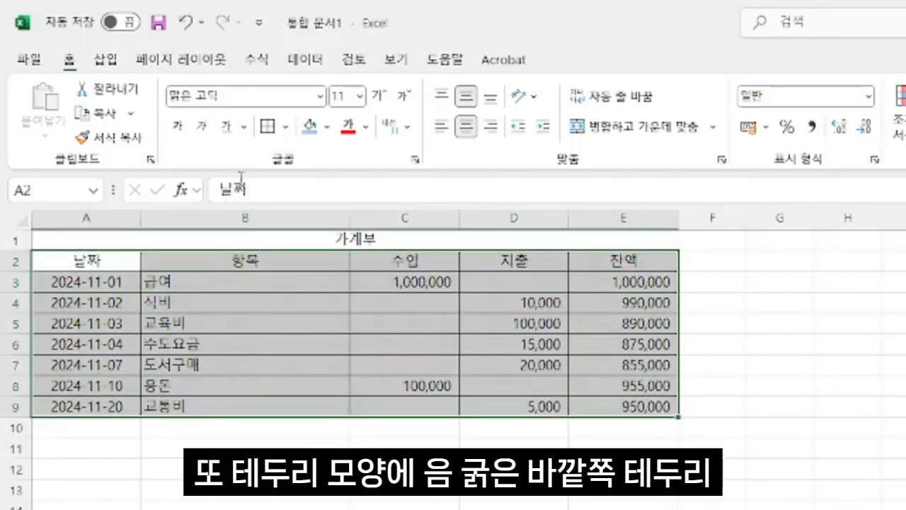
{"action": "left_click", "coordinate": [284, 128]}
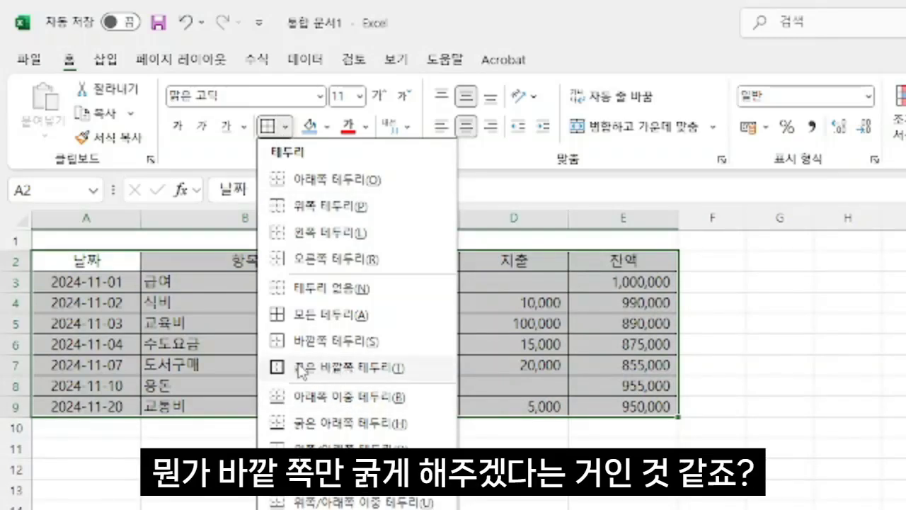
{"action": "left_click", "coordinate": [357, 368]}
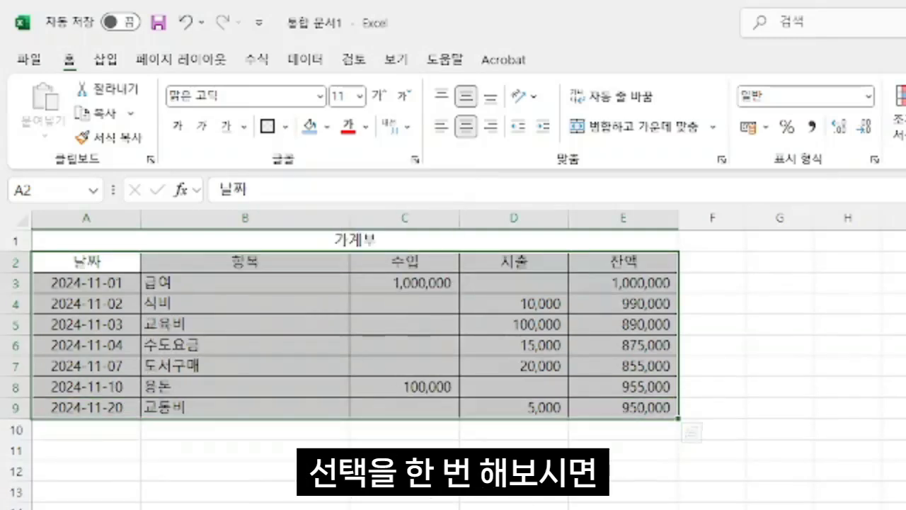
{"action": "left_click", "coordinate": [691, 432]}
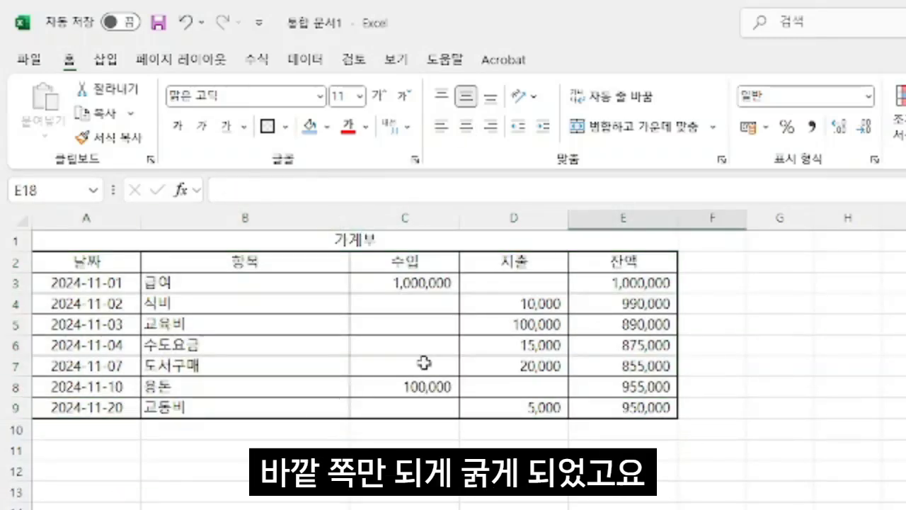
{"action": "left_click", "coordinate": [248, 504]}
{"action": "left_click", "coordinate": [249, 492]}
Make the merged 가계부 title bold and set its font size to 15.
{"action": "left_click", "coordinate": [390, 240]}
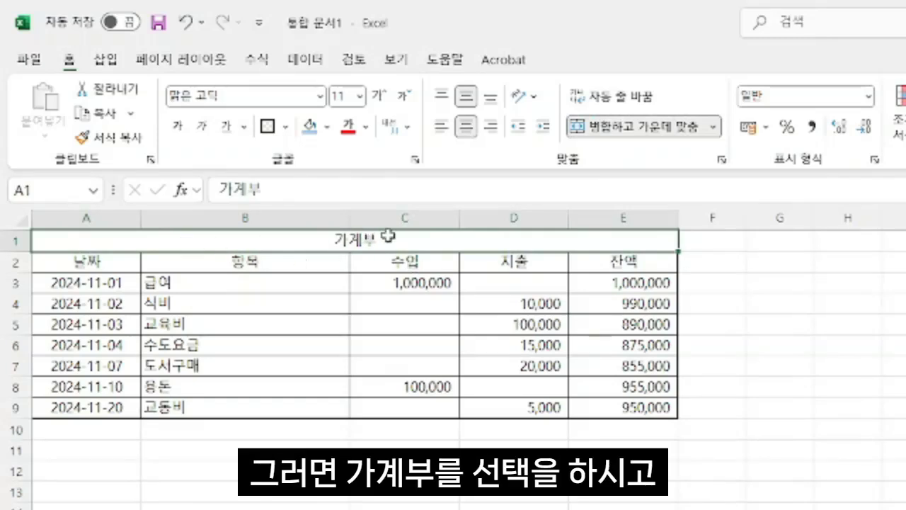
{"action": "left_click", "coordinate": [179, 130]}
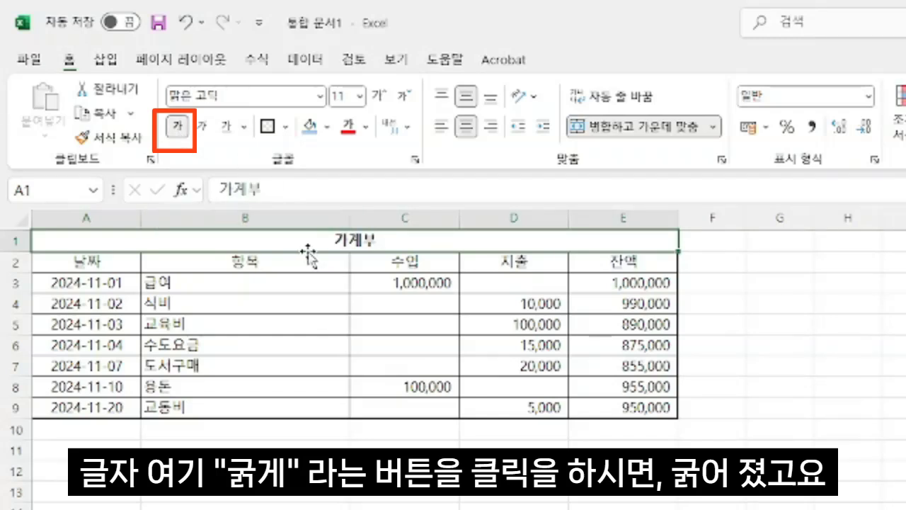
{"action": "left_click", "coordinate": [351, 96]}
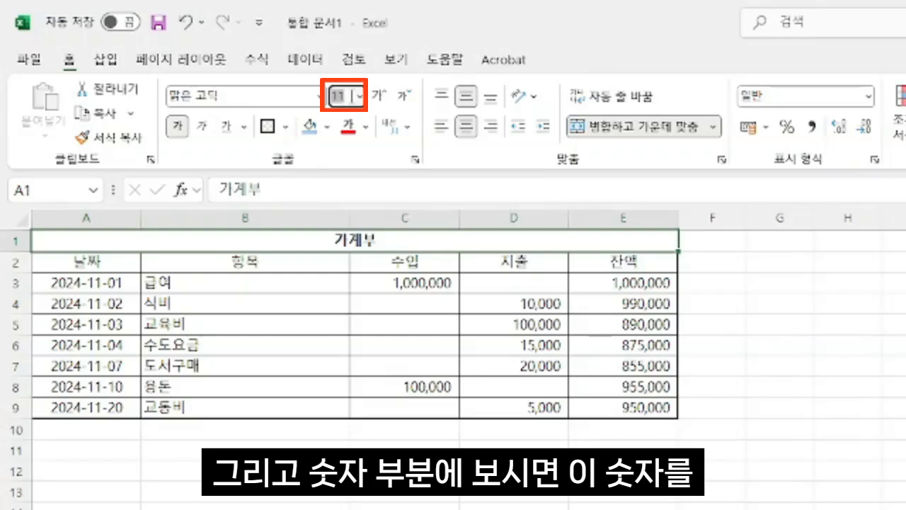
{"action": "left_click", "coordinate": [360, 96]}
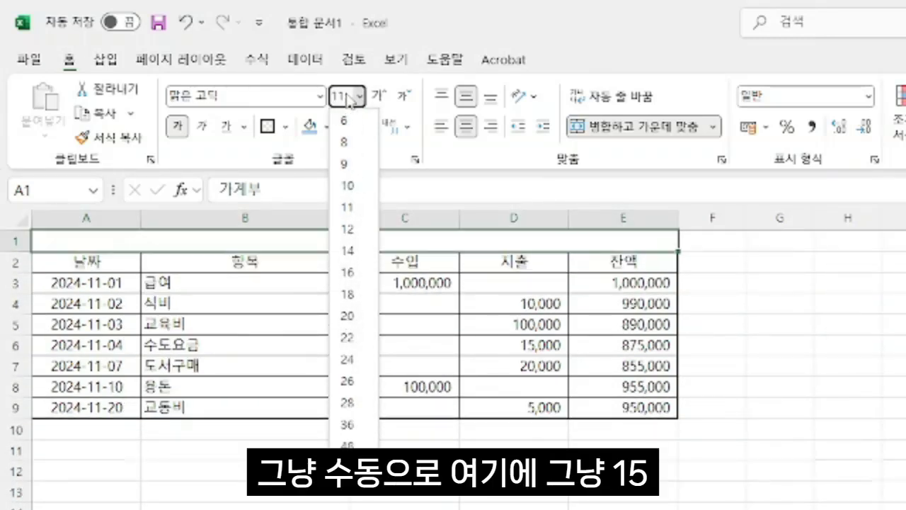
{"action": "type", "text": "15"}
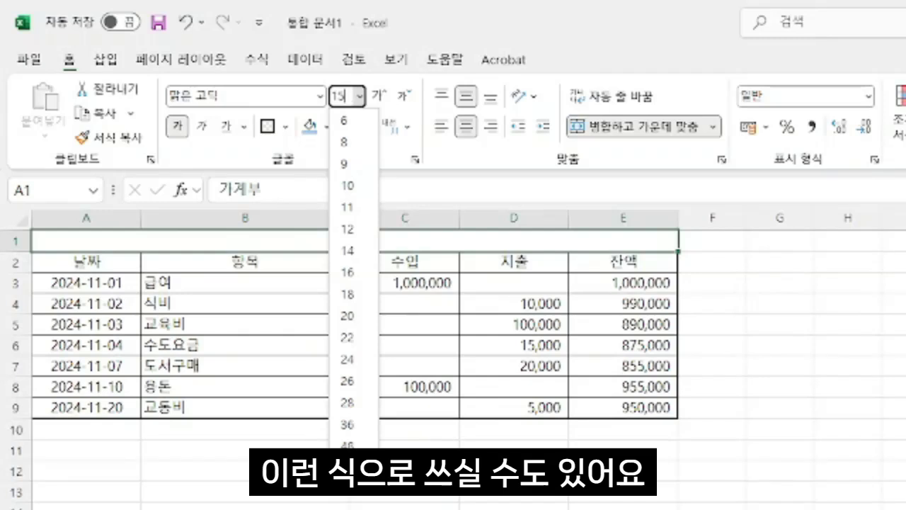
{"action": "key", "text": "Return"}
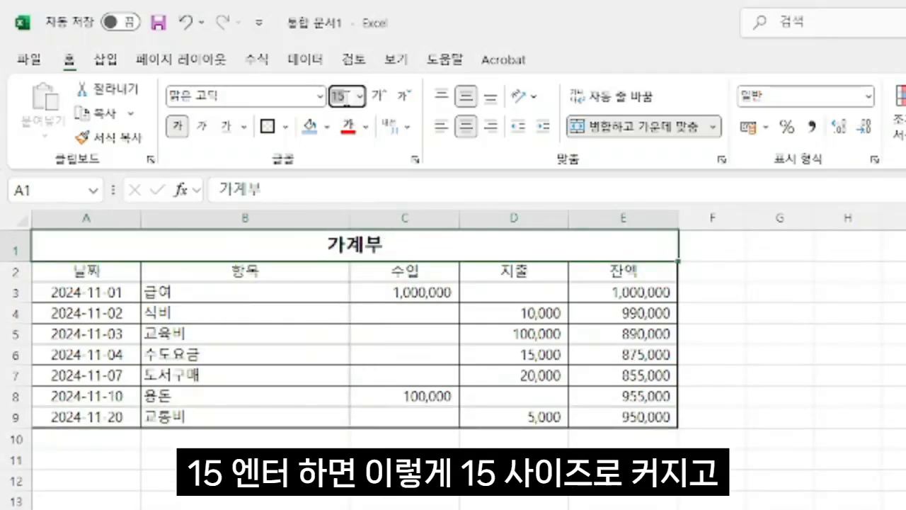
Try font size 20 for the 가계부 title and settle on size 24.
{"action": "left_click", "coordinate": [347, 97]}
{"action": "type", "text": "20"}
{"action": "key", "text": "Return"}
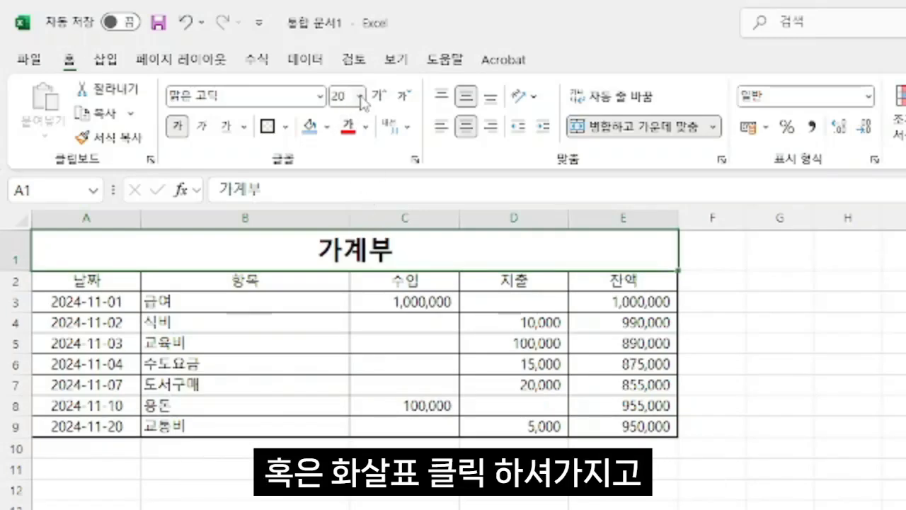
{"action": "left_click", "coordinate": [360, 99]}
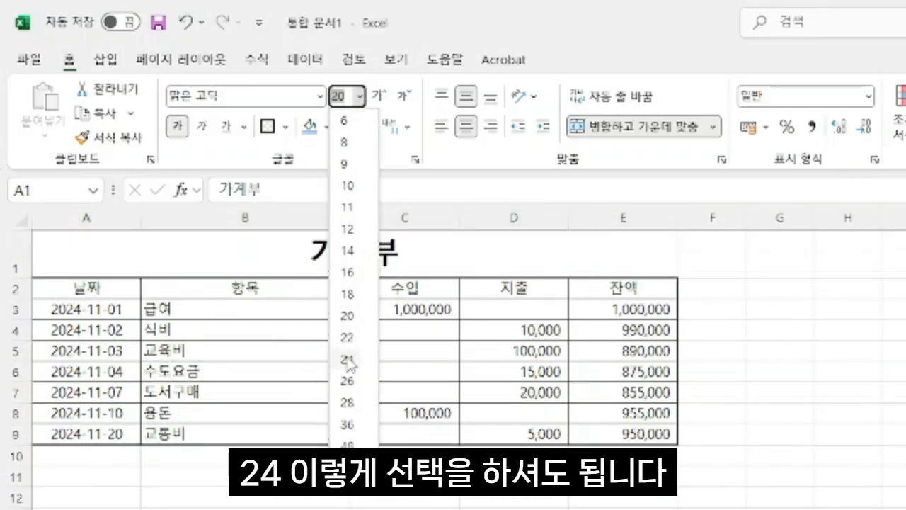
{"action": "left_click", "coordinate": [347, 360]}
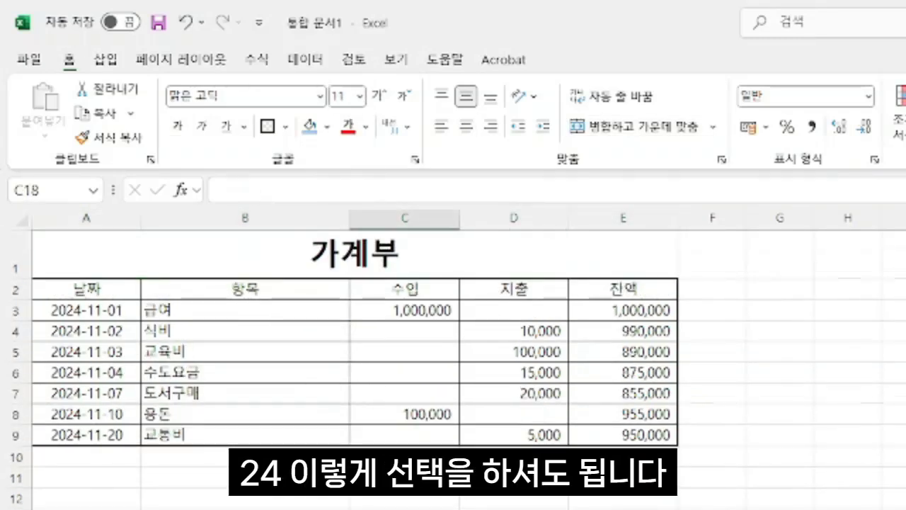
{"action": "left_click", "coordinate": [473, 255]}
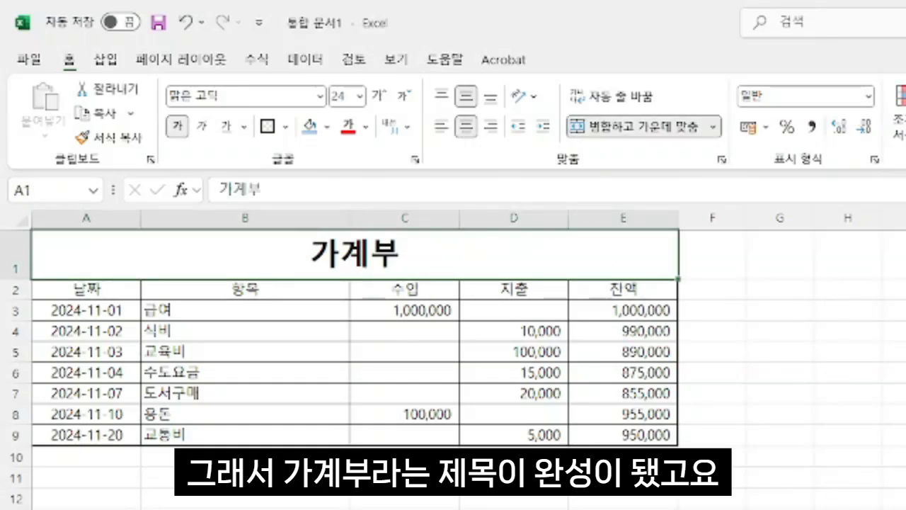
Fill the header cells A2:E2 with a light green theme color.
{"action": "left_click_drag", "start_coordinate": [125, 285], "coordinate": [623, 283]}
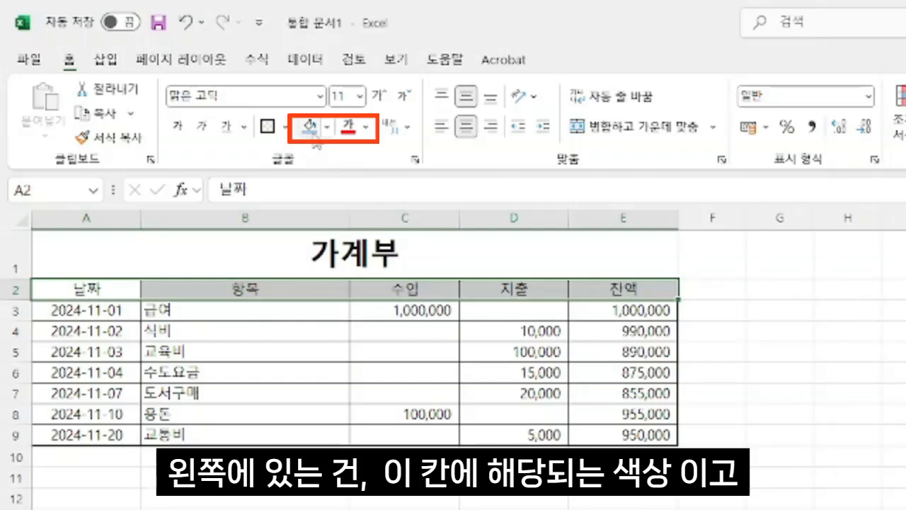
{"action": "left_click", "coordinate": [239, 288]}
{"action": "left_click", "coordinate": [415, 289]}
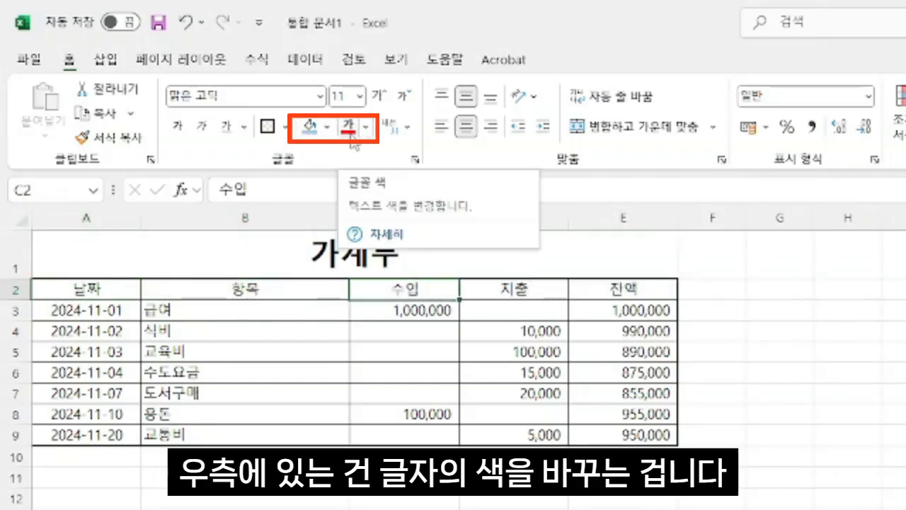
{"action": "left_click", "coordinate": [181, 287]}
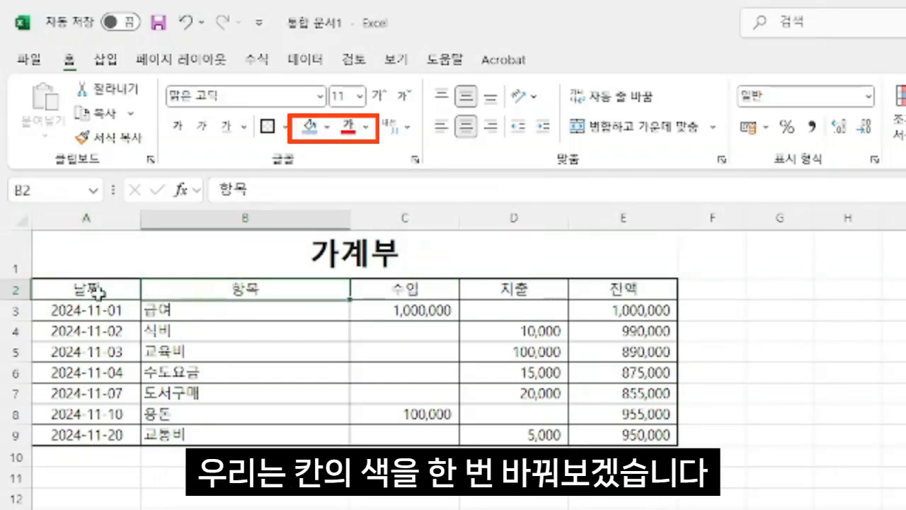
{"action": "left_click", "coordinate": [134, 292]}
{"action": "left_click_drag", "start_coordinate": [135, 292], "coordinate": [609, 291]}
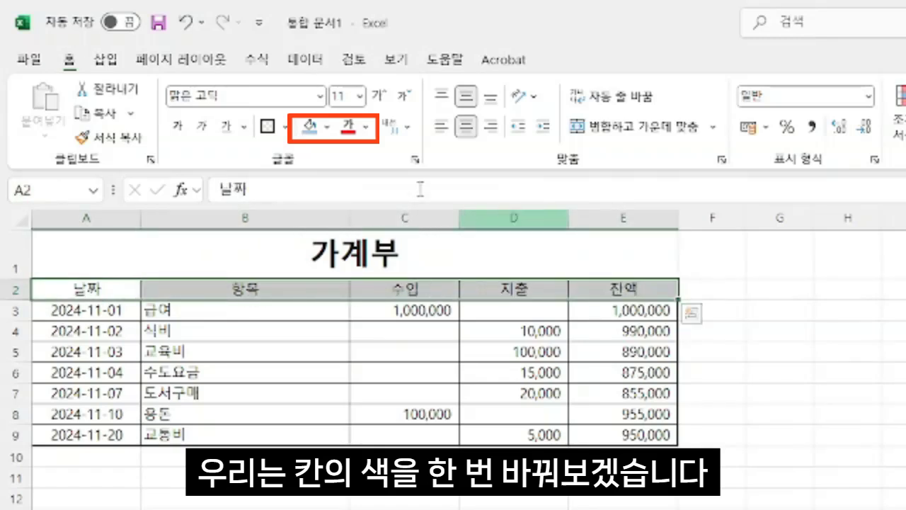
{"action": "left_click", "coordinate": [327, 127]}
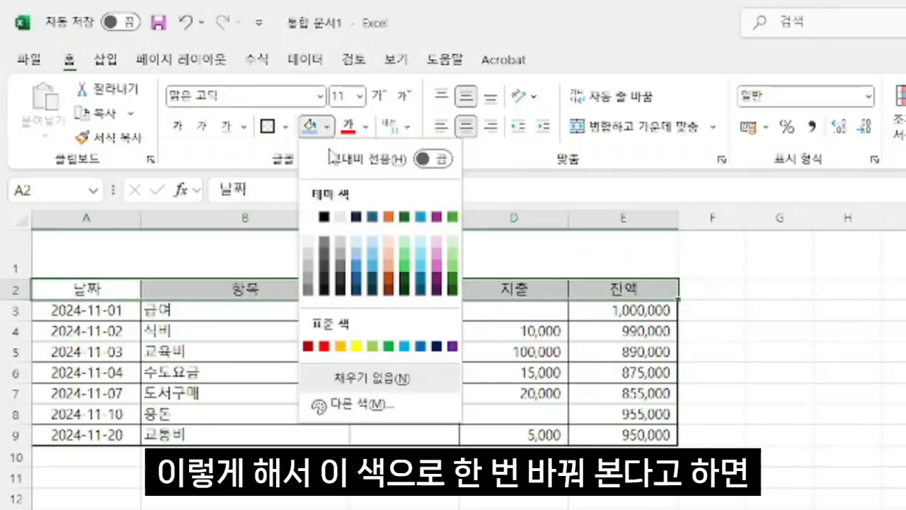
{"action": "left_click", "coordinate": [405, 257]}
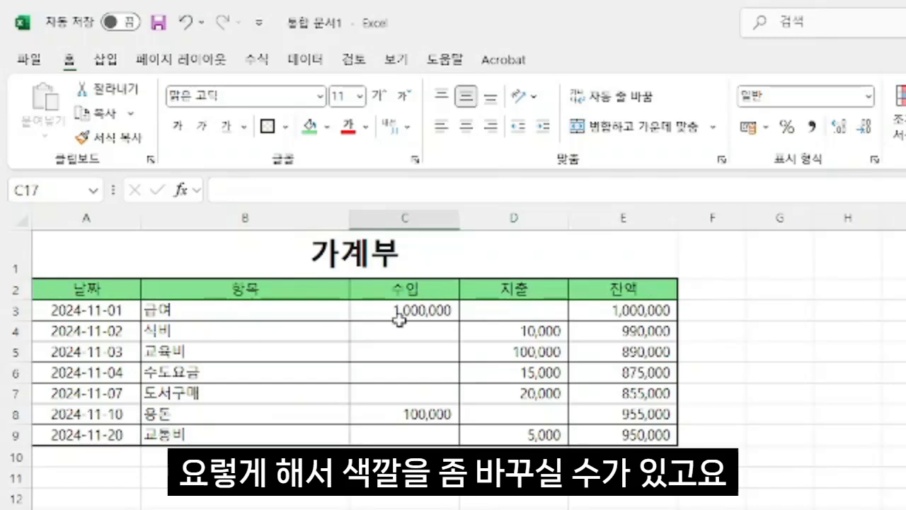
Change the font color of the header cells A2:E2 to the standard purple.
{"action": "left_click_drag", "start_coordinate": [80, 287], "coordinate": [619, 288]}
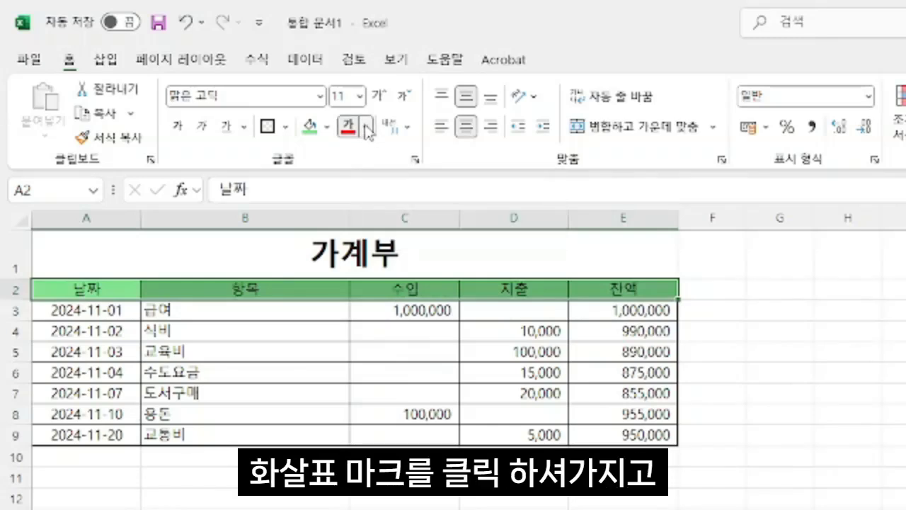
{"action": "left_click", "coordinate": [368, 132]}
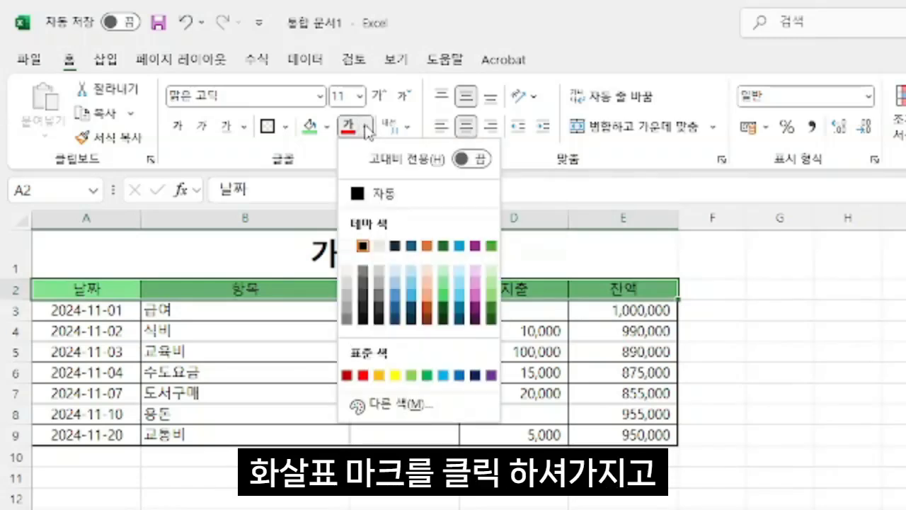
{"action": "left_click", "coordinate": [492, 377]}
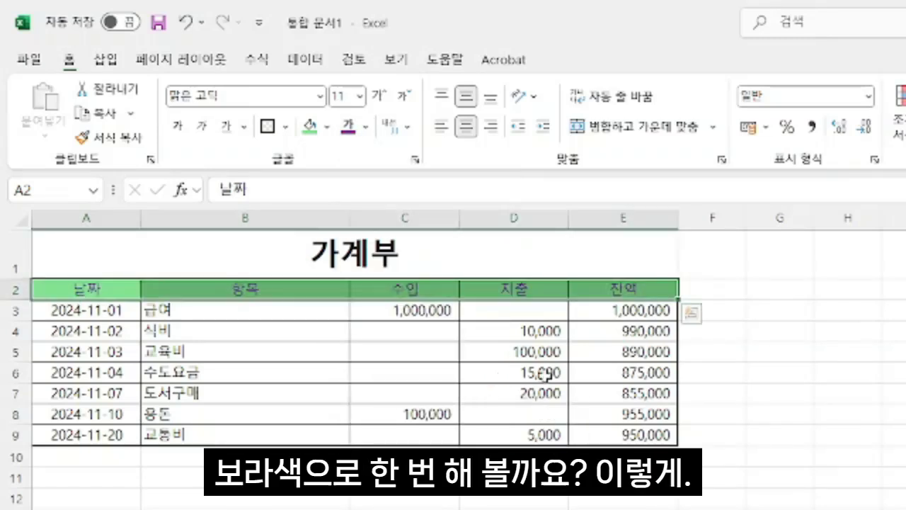
{"action": "left_click", "coordinate": [245, 509]}
{"action": "left_click", "coordinate": [623, 509]}
Make the header text in A2:E2 bold.
{"action": "left_click_drag", "start_coordinate": [115, 291], "coordinate": [641, 288]}
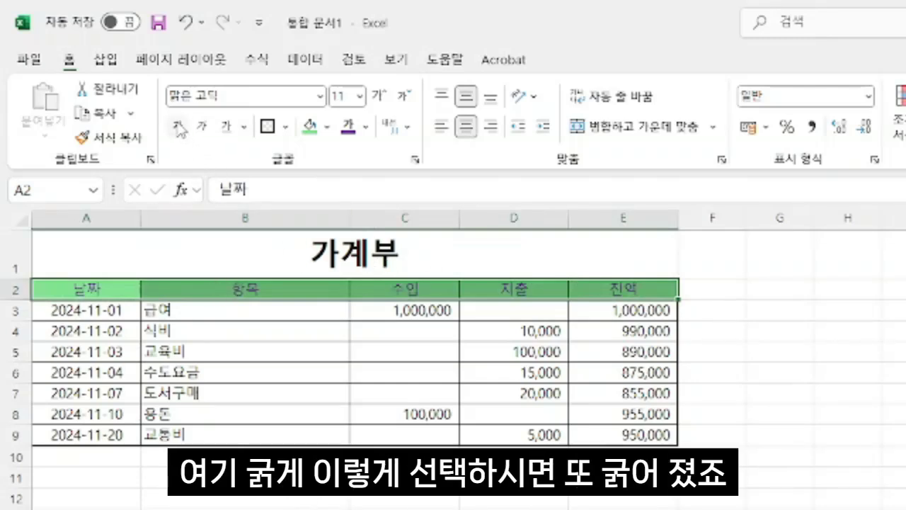
{"action": "left_click", "coordinate": [178, 127]}
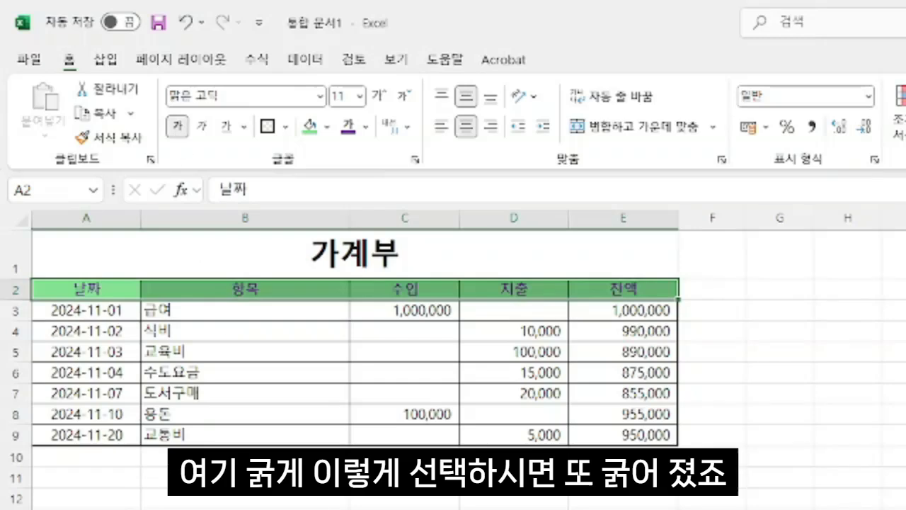
{"action": "left_click", "coordinate": [245, 509]}
{"action": "left_click", "coordinate": [405, 509]}
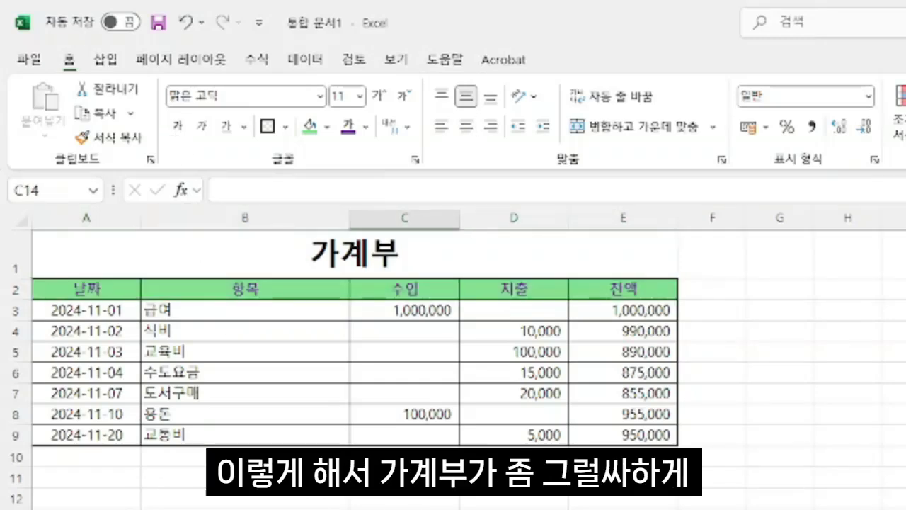
{"action": "left_click", "coordinate": [628, 499]}
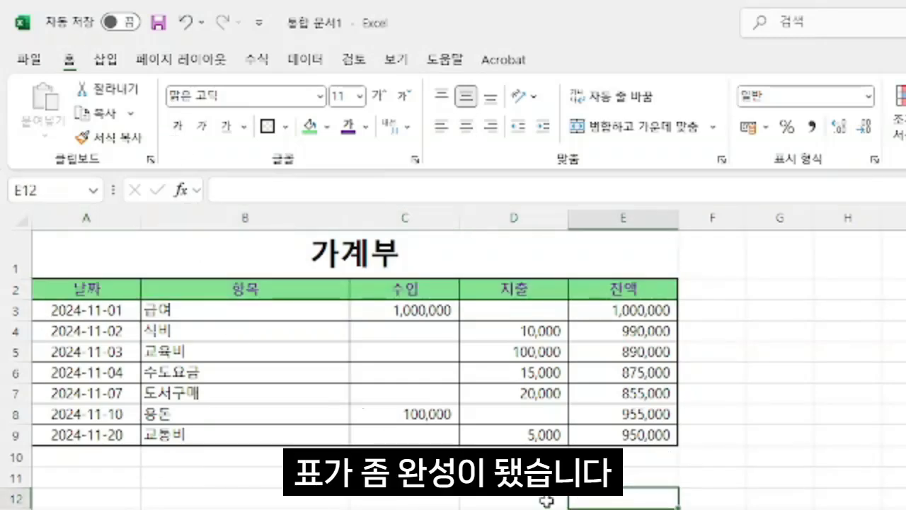
{"action": "left_click_drag", "start_coordinate": [547, 501], "coordinate": [89, 477]}
{"action": "left_click", "coordinate": [405, 509]}
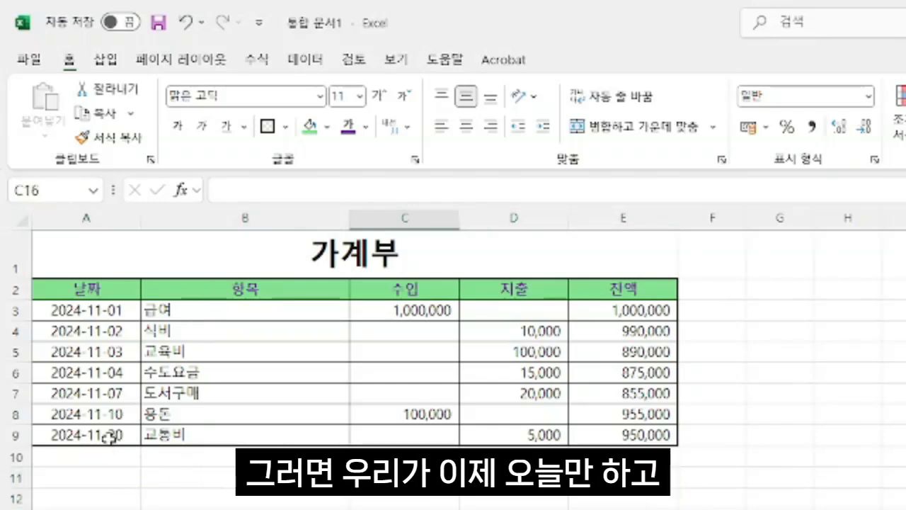
{"action": "left_click", "coordinate": [615, 483]}
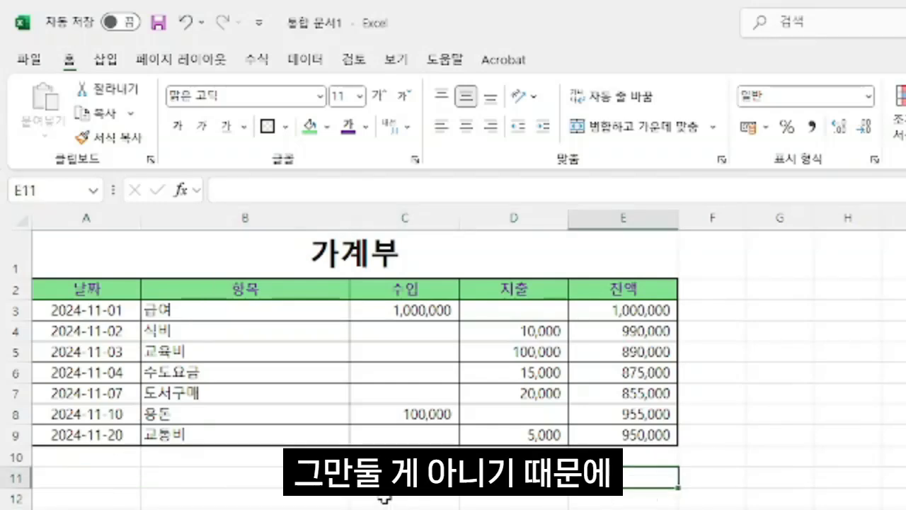
{"action": "left_click", "coordinate": [386, 500]}
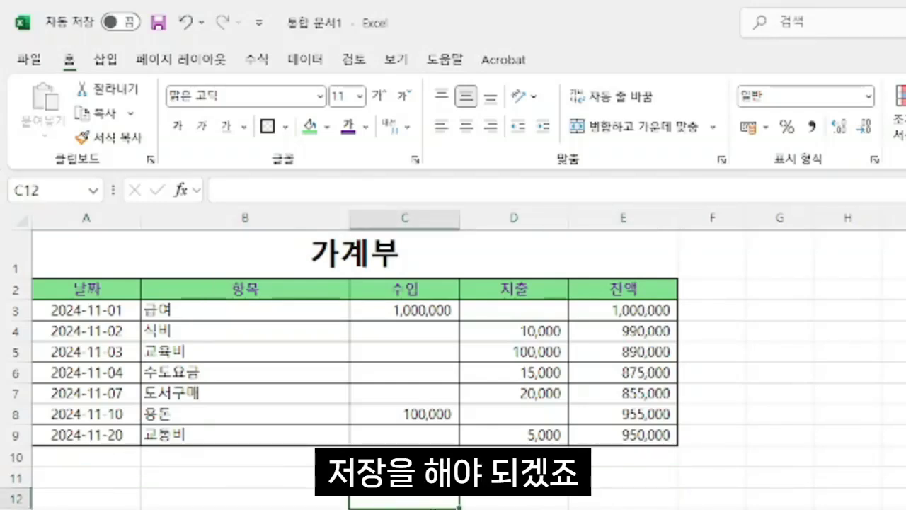
{"action": "left_click", "coordinate": [212, 504]}
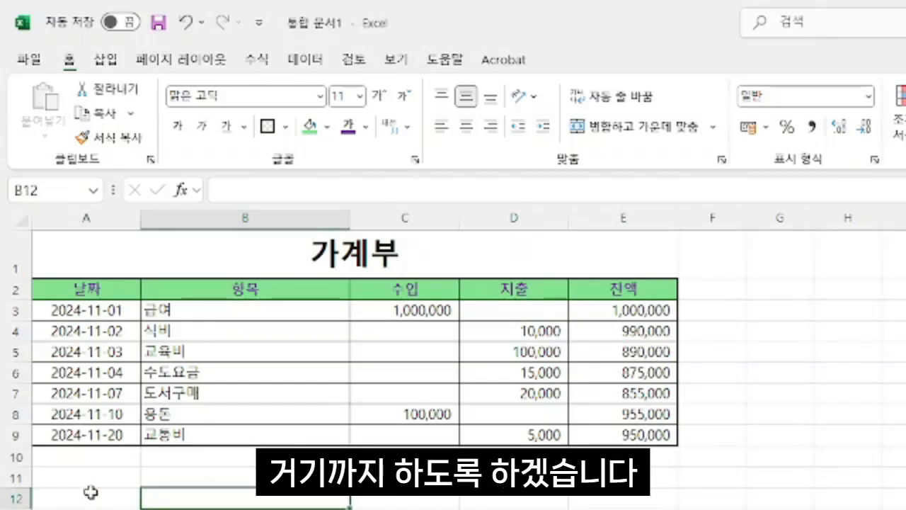
Start saving the workbook to this computer and choose the desktop (바탕 화면) as the save location.
{"action": "left_click", "coordinate": [30, 64]}
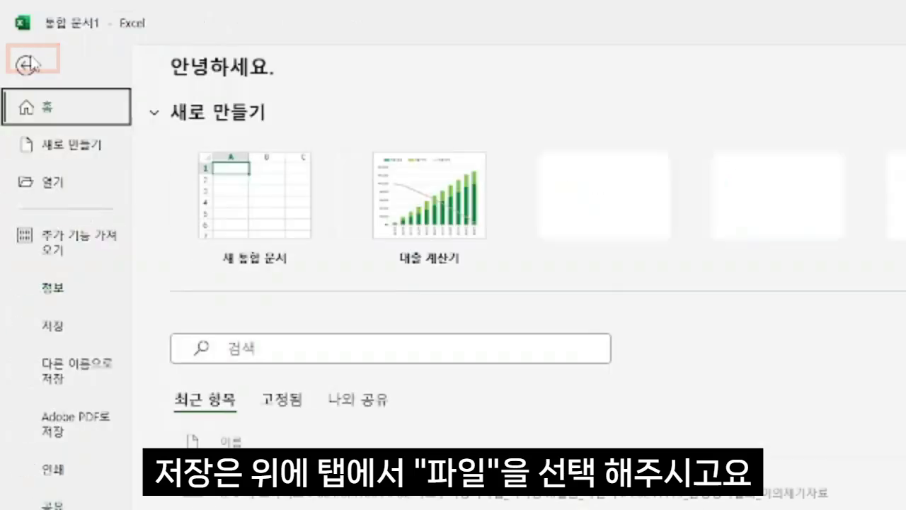
{"action": "left_click", "coordinate": [55, 333]}
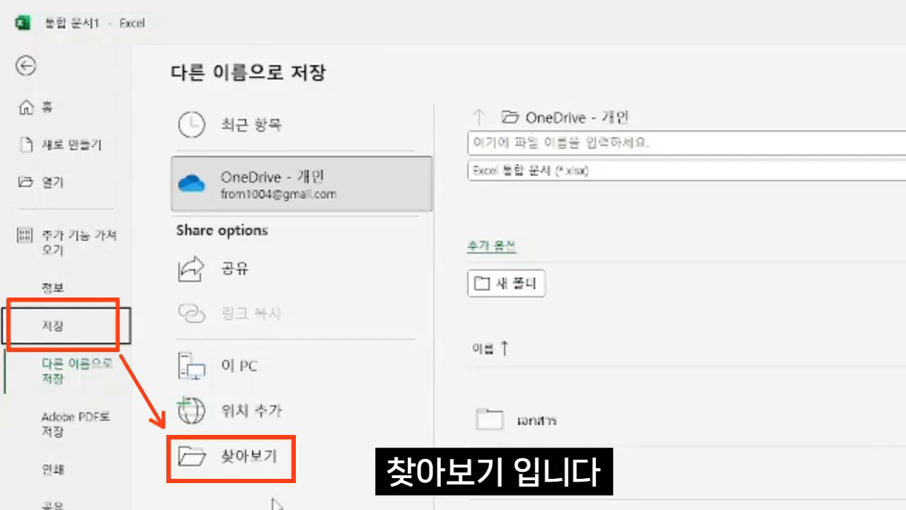
{"action": "left_click", "coordinate": [249, 467]}
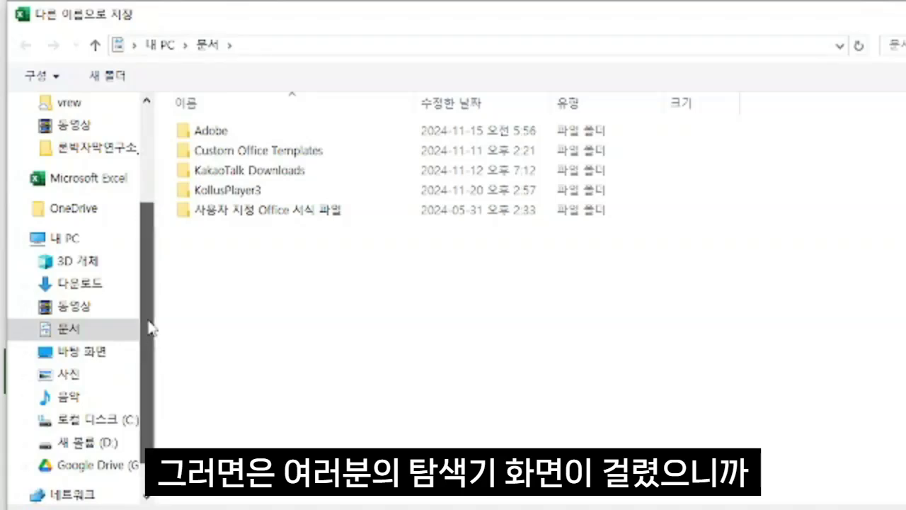
{"action": "left_click_drag", "start_coordinate": [152, 328], "coordinate": [152, 206]}
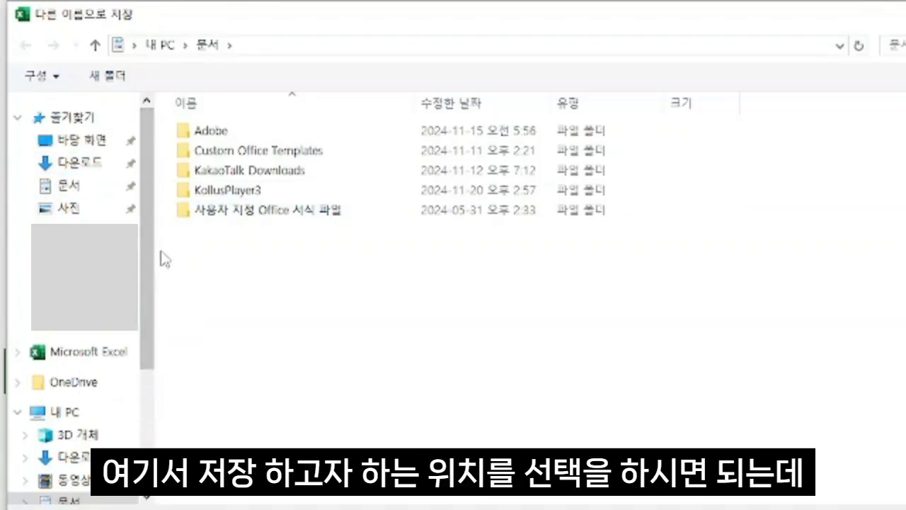
{"action": "left_click_drag", "start_coordinate": [157, 259], "coordinate": [261, 259]}
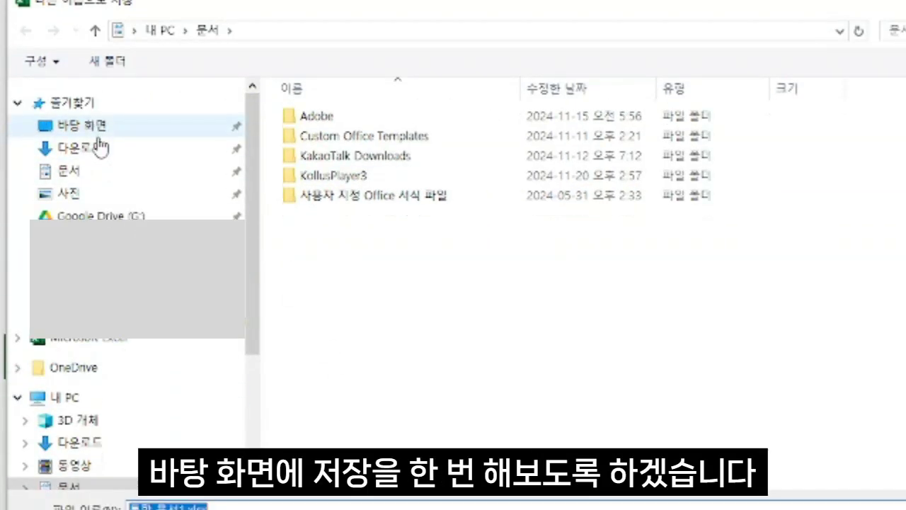
{"action": "left_click", "coordinate": [100, 137]}
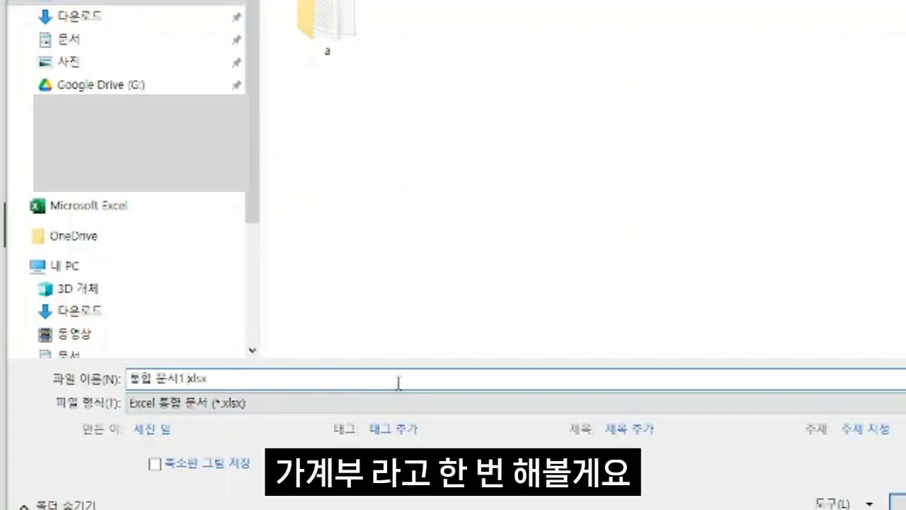
Name the file 가계부.xlsx, keeping the Excel workbook (*.xlsx) format, and save it.
{"action": "key", "text": "BackSpace"}
{"action": "key", "text": "BackSpace"}
{"action": "key", "text": "BackSpace"}
{"action": "key", "text": "BackSpace"}
{"action": "key", "text": "BackSpace"}
{"action": "key", "text": "BackSpace"}
{"action": "key", "text": "BackSpace"}
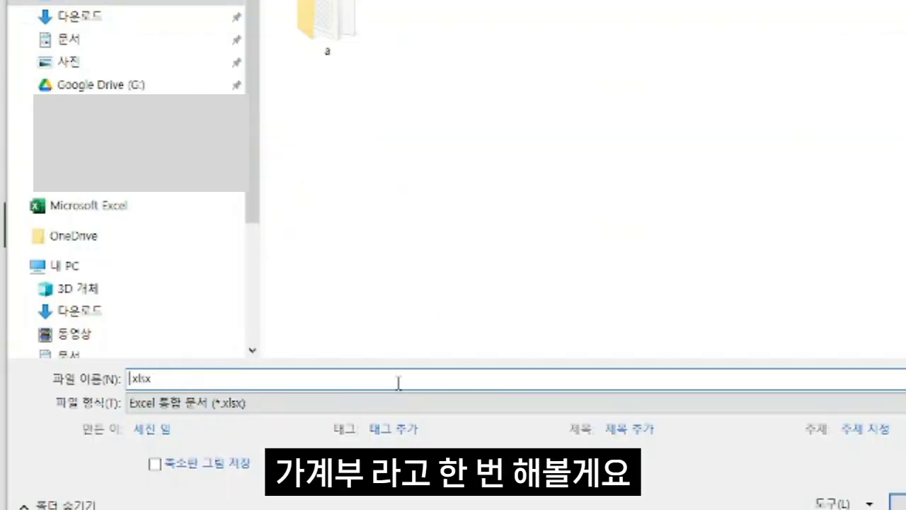
{"action": "type", "text": "가계부"}
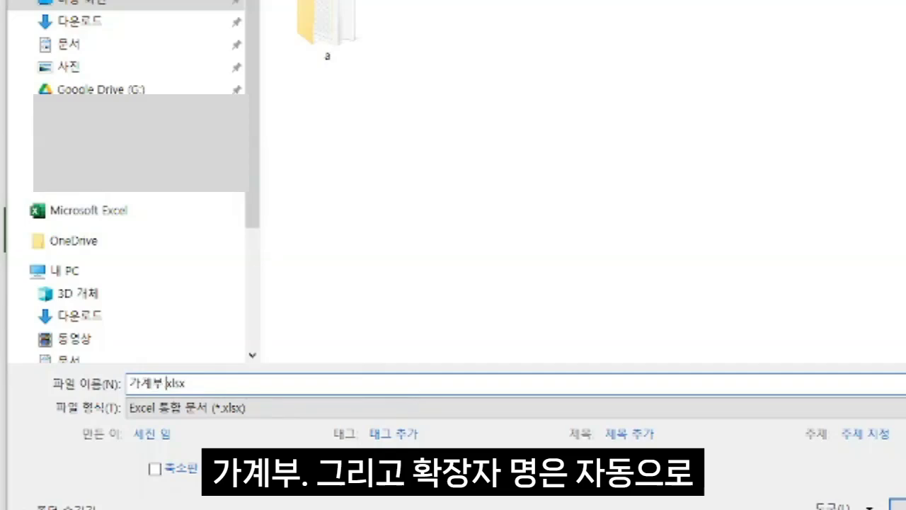
{"action": "key", "text": "Right"}
{"action": "key", "text": "Right"}
{"action": "key", "text": "Right"}
{"action": "key", "text": "Right"}
{"action": "key", "text": "Left"}
{"action": "key", "text": "Left"}
{"action": "key", "text": "Left"}
{"action": "key", "text": "Right"}
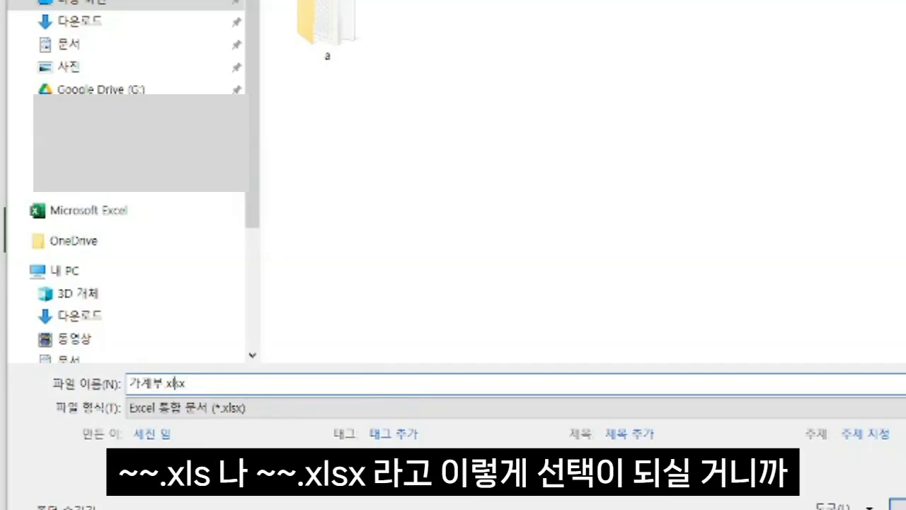
{"action": "key", "text": "Right"}
{"action": "key", "text": "Left"}
{"action": "key", "text": "Right"}
{"action": "key", "text": "Right"}
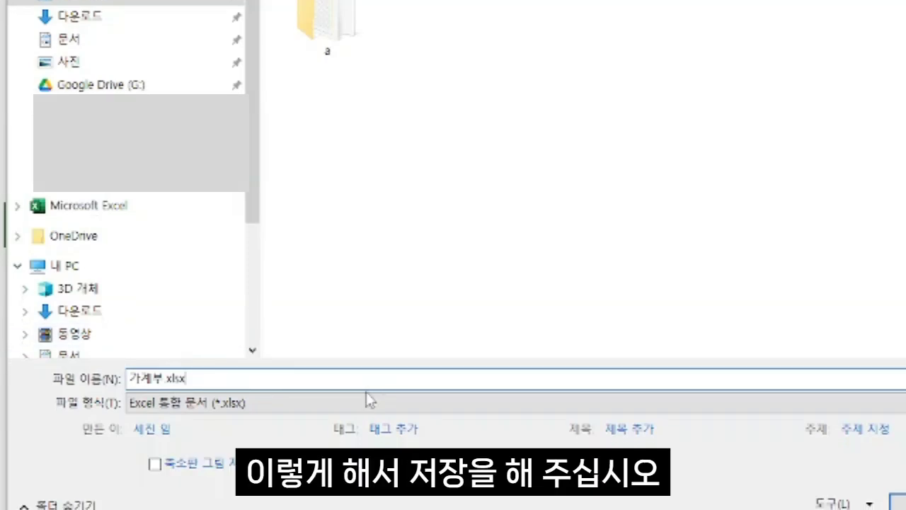
{"action": "key", "text": "ctrl+a"}
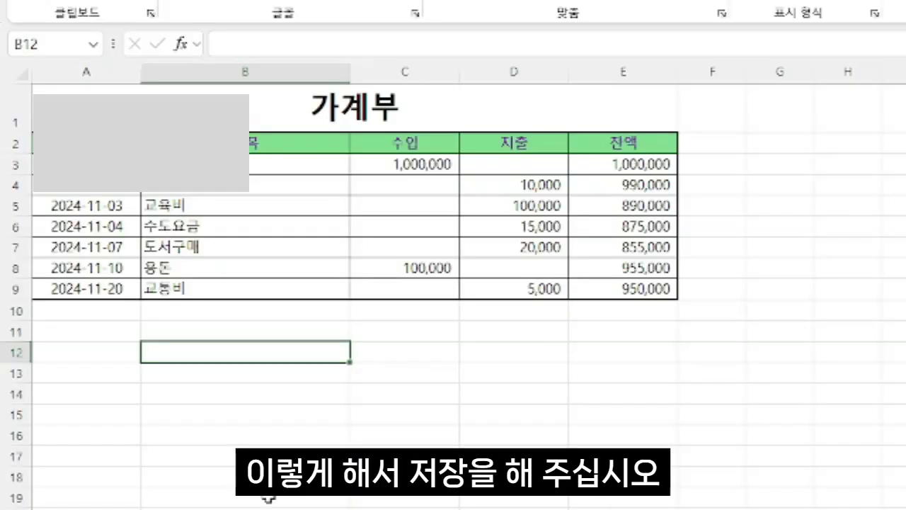
Go to the Windows desktop and open the saved 가계부.xlsx file from there.
{"action": "left_click", "coordinate": [514, 454]}
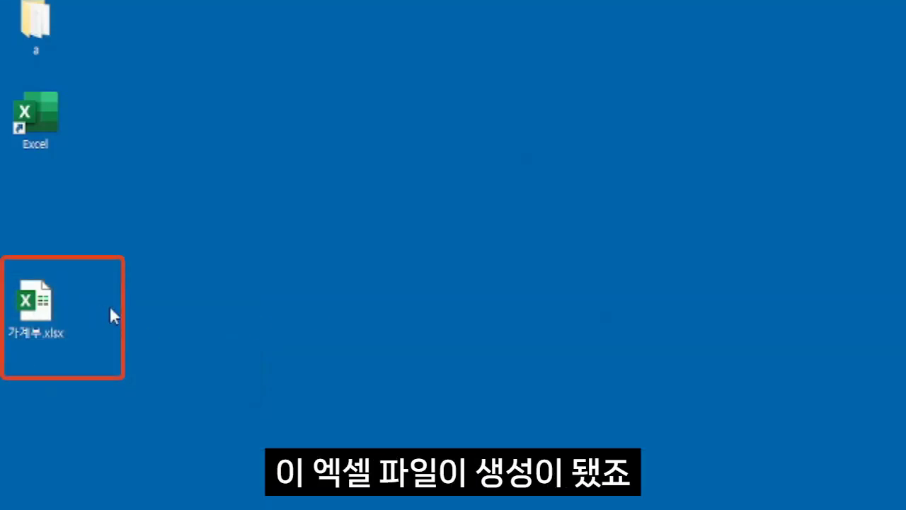
{"action": "left_click", "coordinate": [11, 333]}
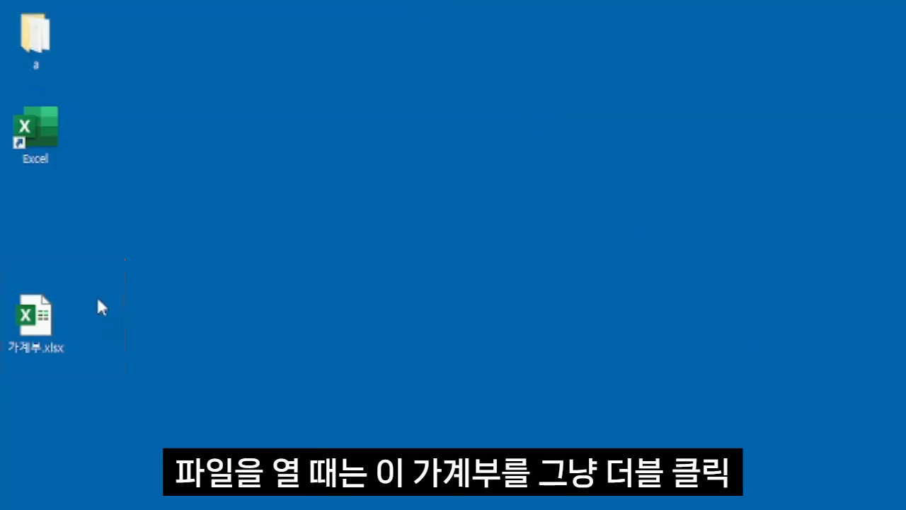
{"action": "double_click", "coordinate": [51, 317]}
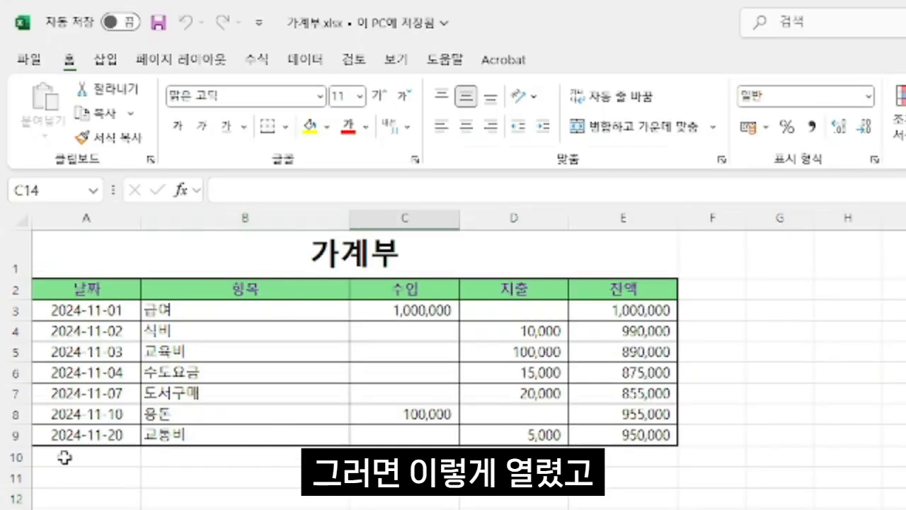
{"action": "left_click", "coordinate": [65, 457]}
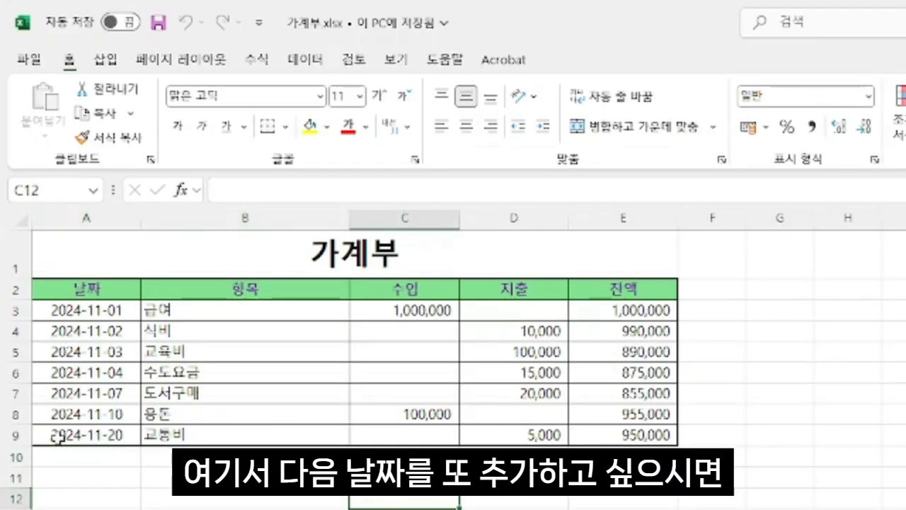
{"action": "left_click", "coordinate": [89, 455]}
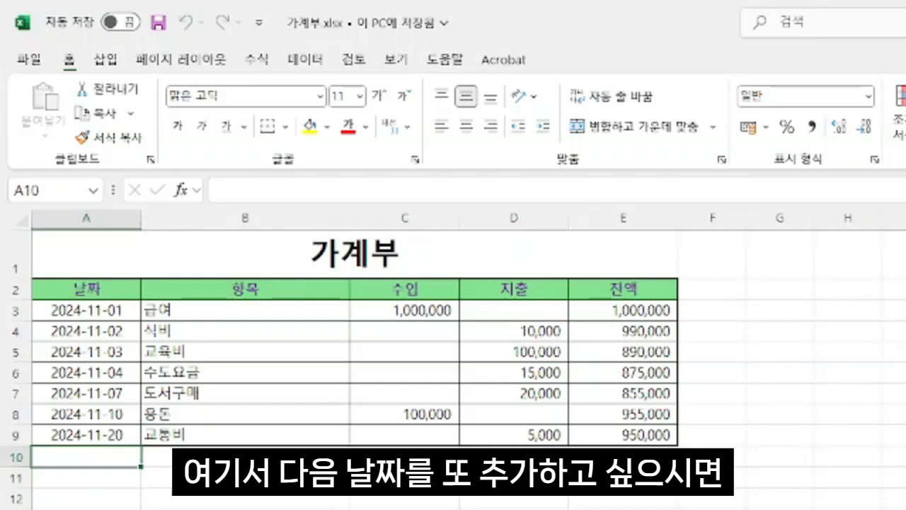
{"action": "left_click_drag", "start_coordinate": [98, 458], "coordinate": [630, 461]}
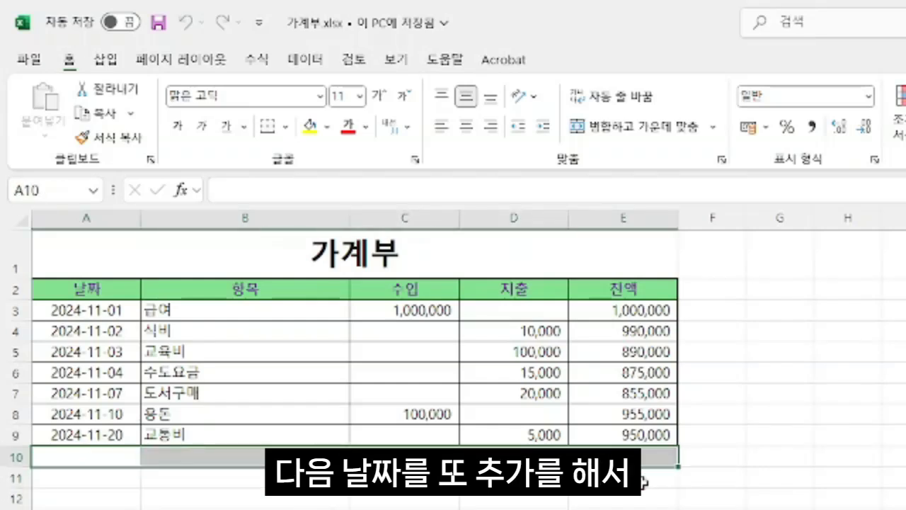
{"action": "left_click", "coordinate": [630, 509]}
{"action": "left_click", "coordinate": [262, 459]}
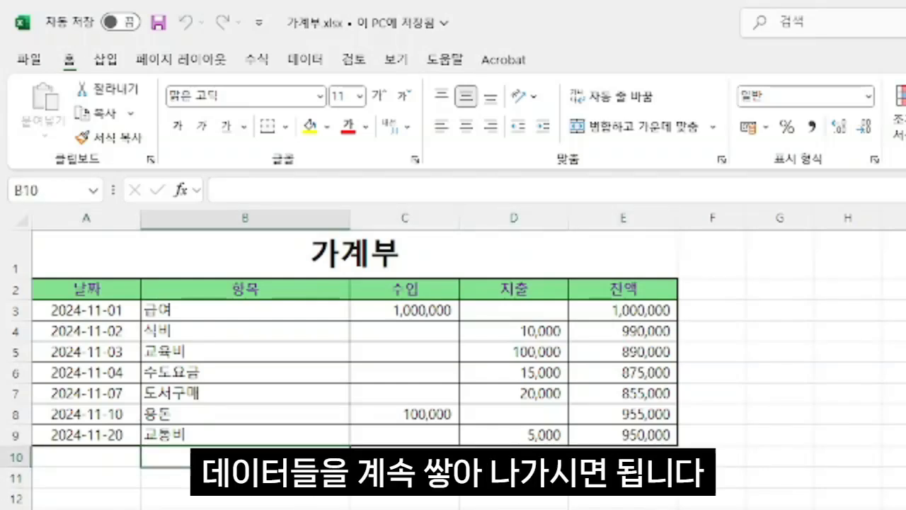
{"action": "left_click", "coordinate": [541, 500]}
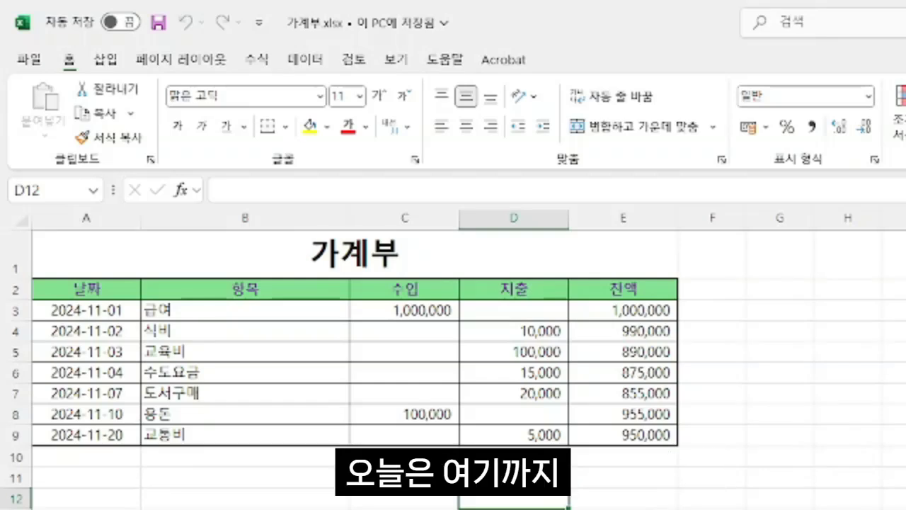
{"action": "left_click", "coordinate": [245, 509]}
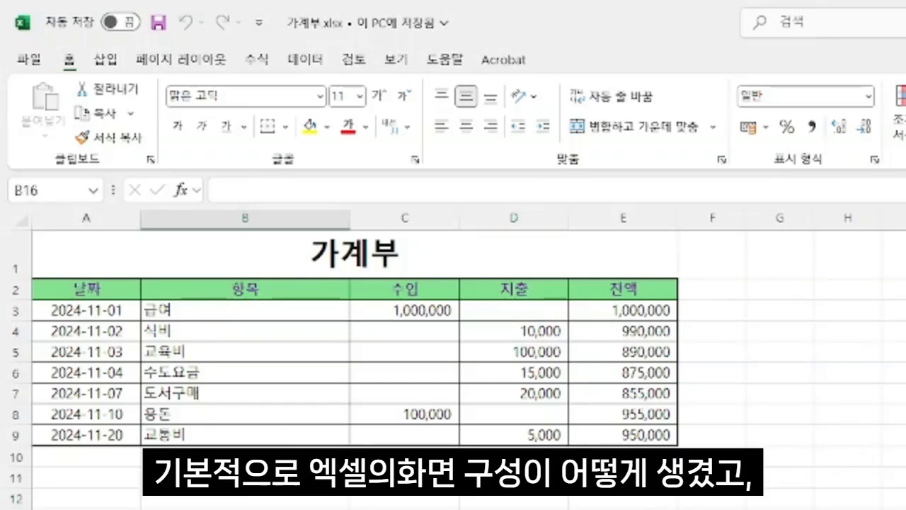